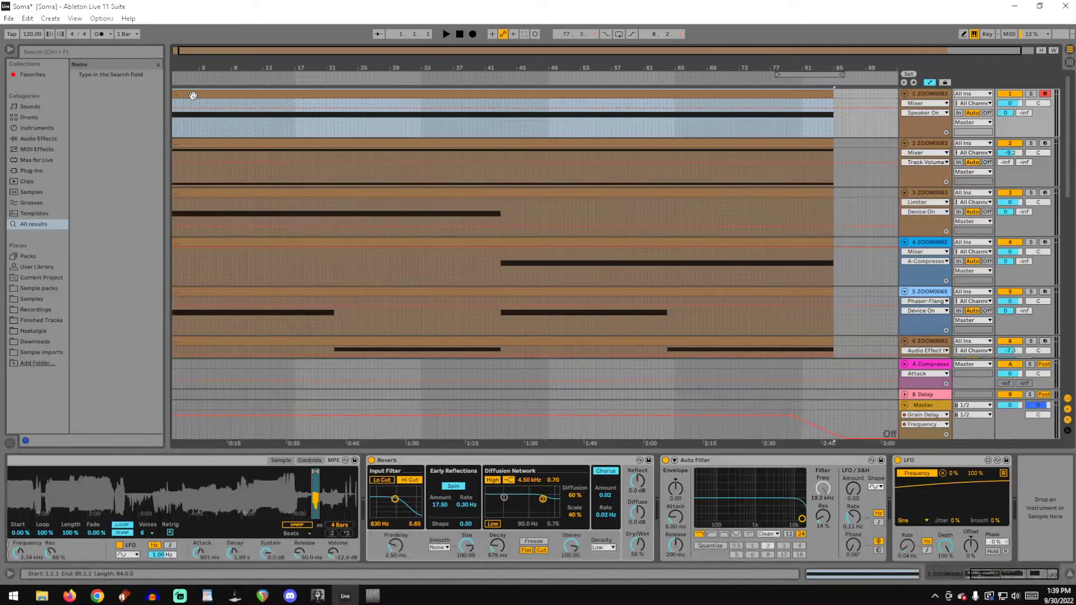
Step: Fit the whole arrangement in view and examine the clip layout of the first ten tracks
double_click(554, 51)
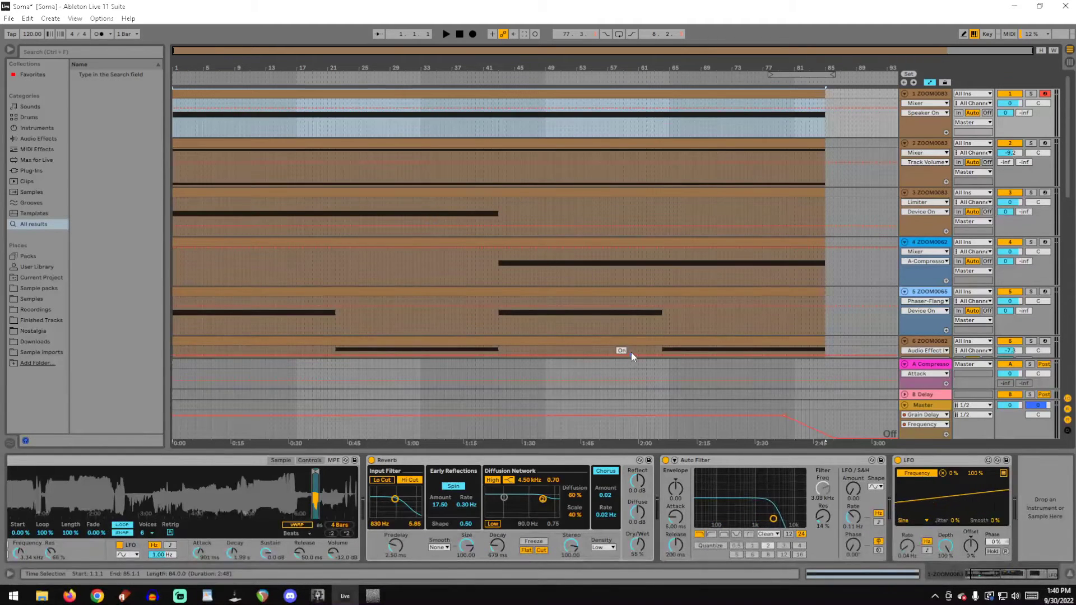
scroll(546, 233, down, 3)
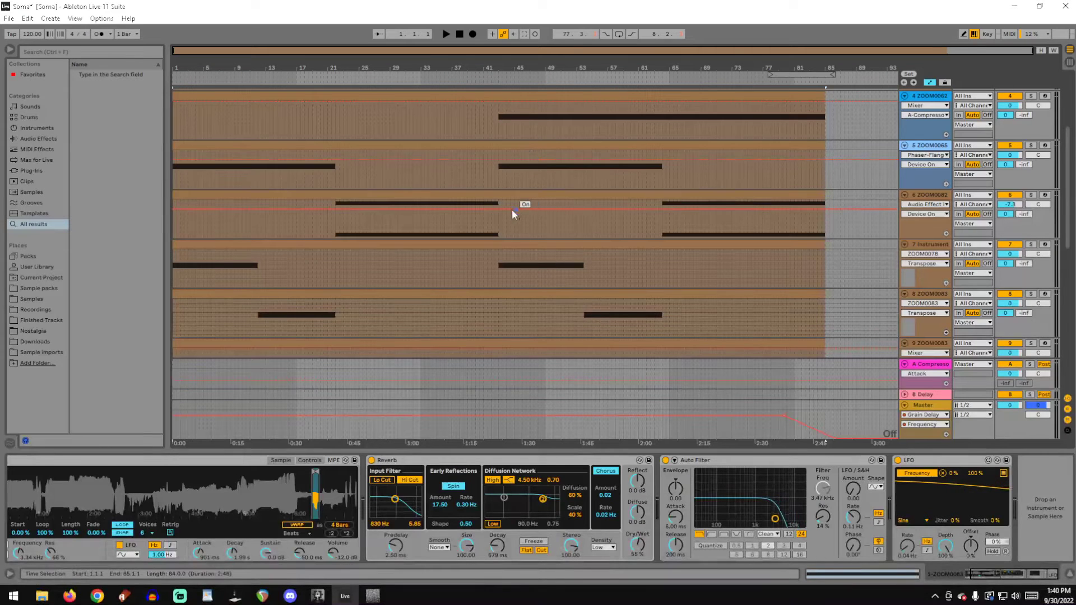
scroll(500, 156, up, 1)
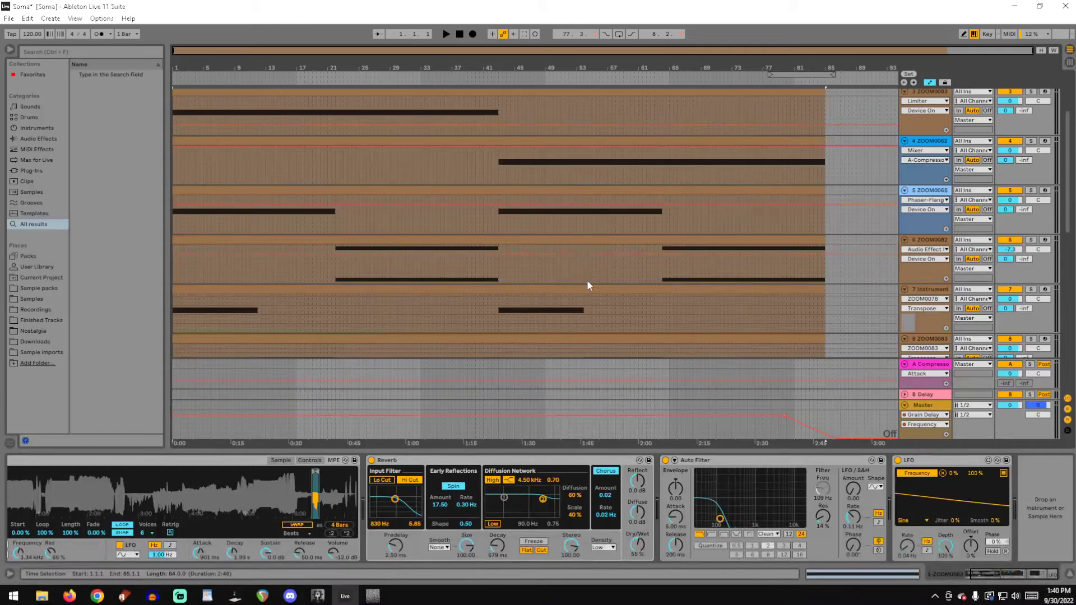
scroll(664, 272, down, 1)
scroll(664, 273, down, 1)
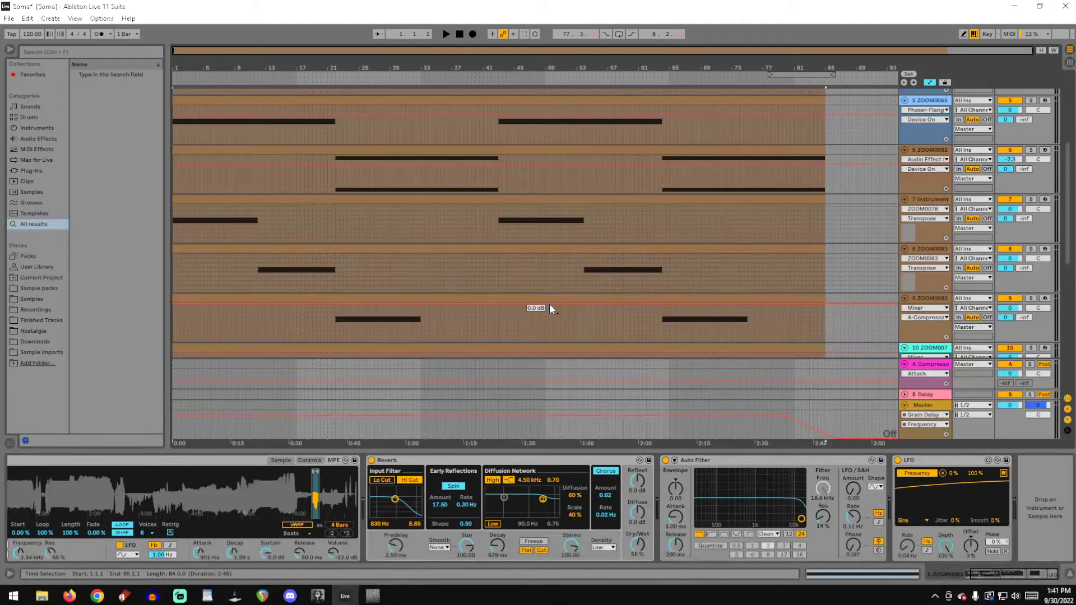
scroll(801, 355, up, 3)
scroll(567, 241, up, 3)
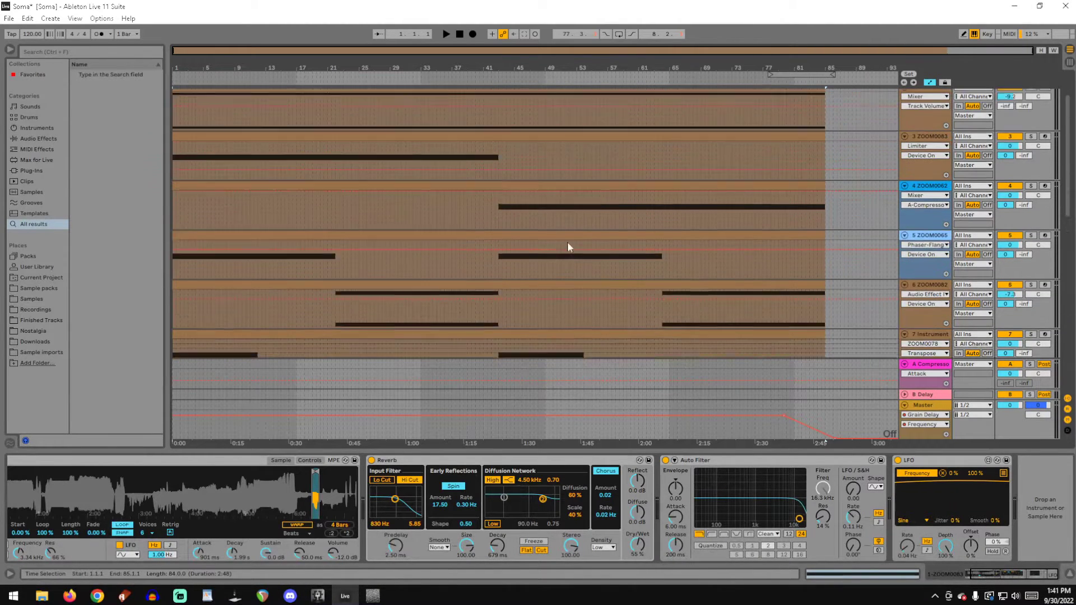
scroll(587, 225, up, 2)
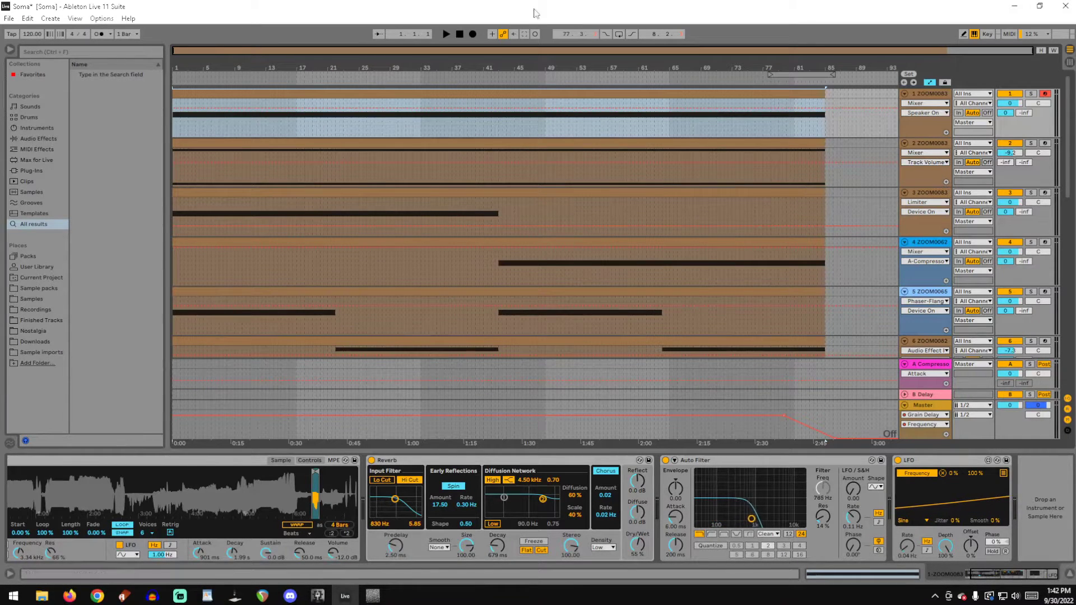
Step: Solo the second track and start playback from bar 18
click(306, 177)
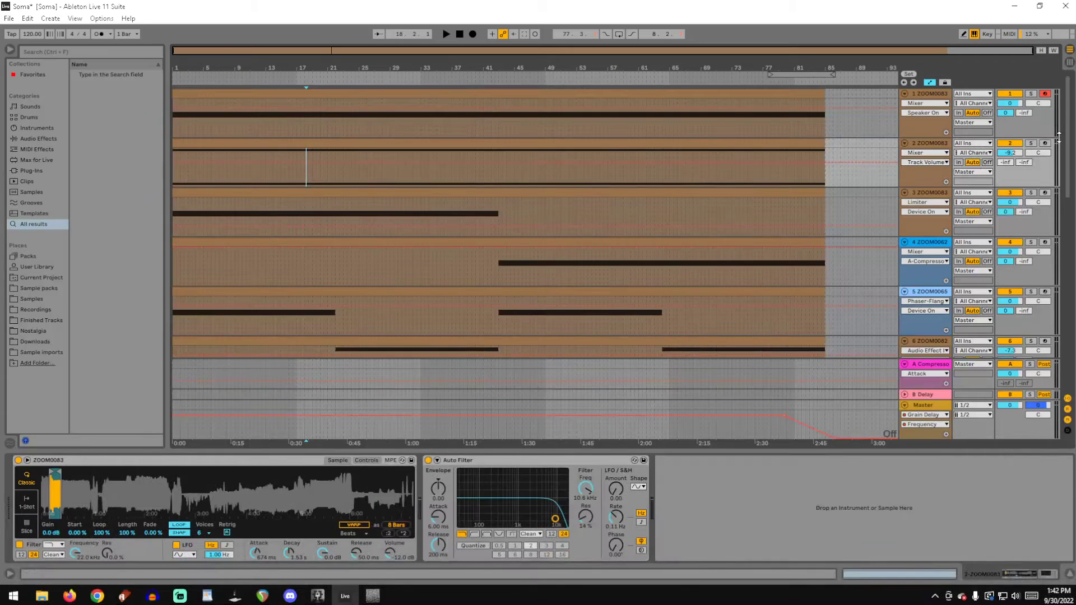
click(1030, 144)
key(space)
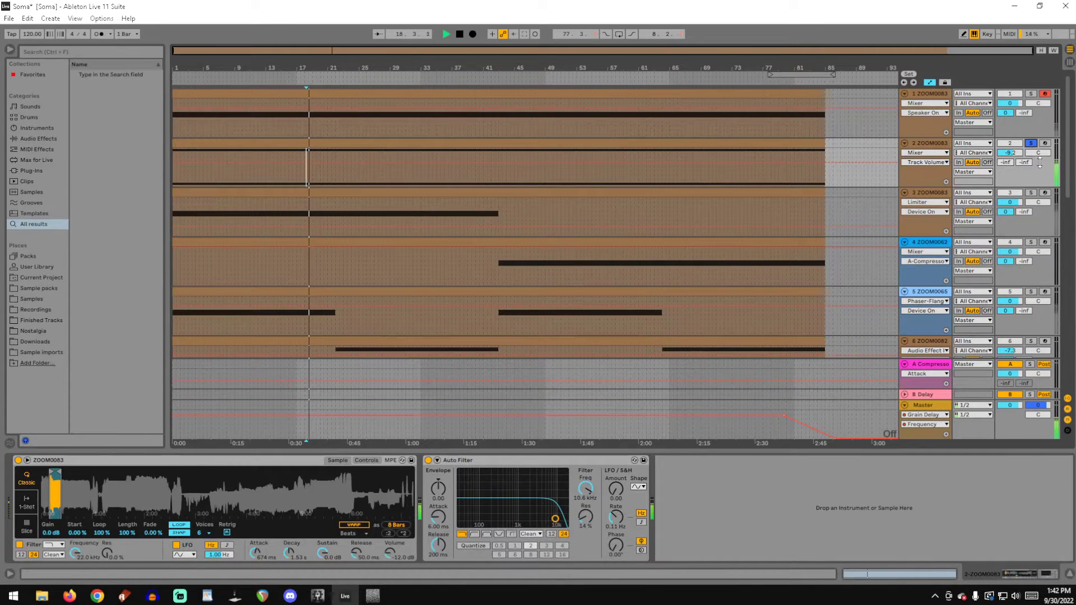
Step: Audition the second track's volume at 0, 1.6 and 3.0 dB, restore it to -9.2 dB and stop playback
double_click(1007, 154)
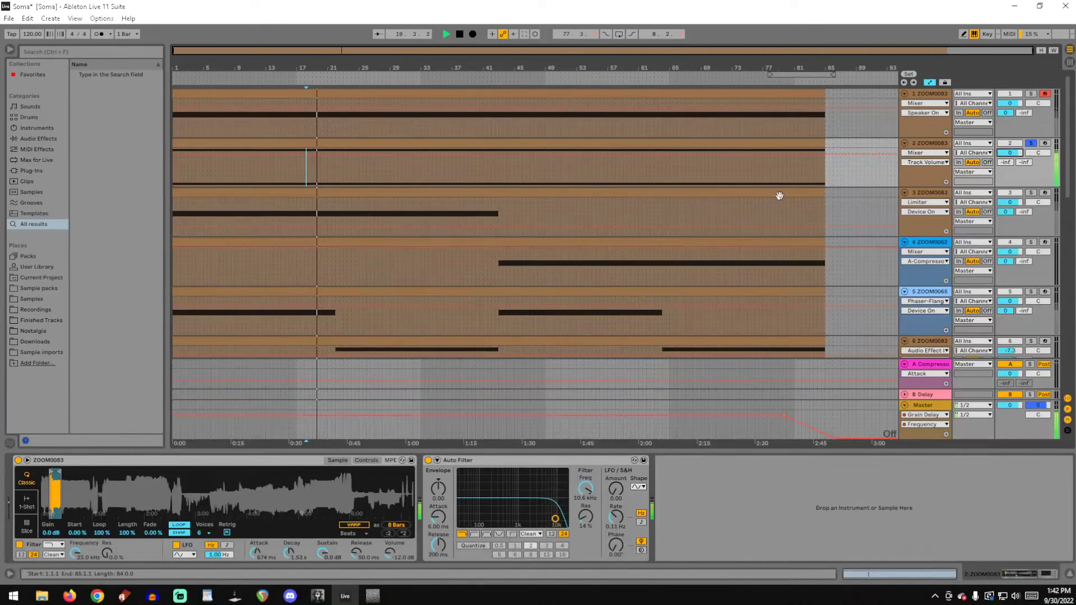
drag(1009, 155, 1010, 151)
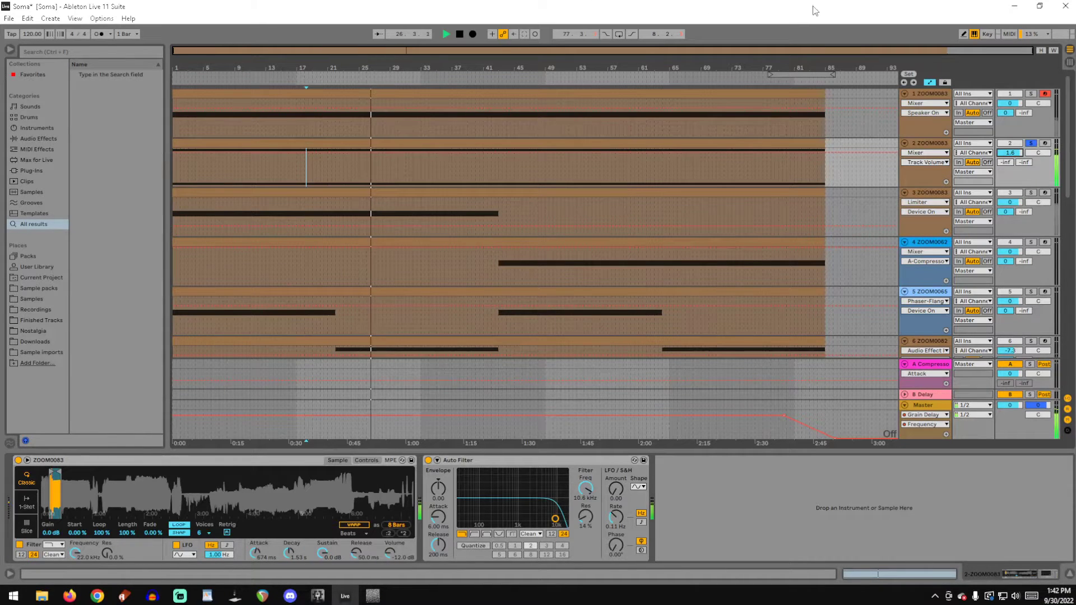
drag(1016, 153, 1016, 145)
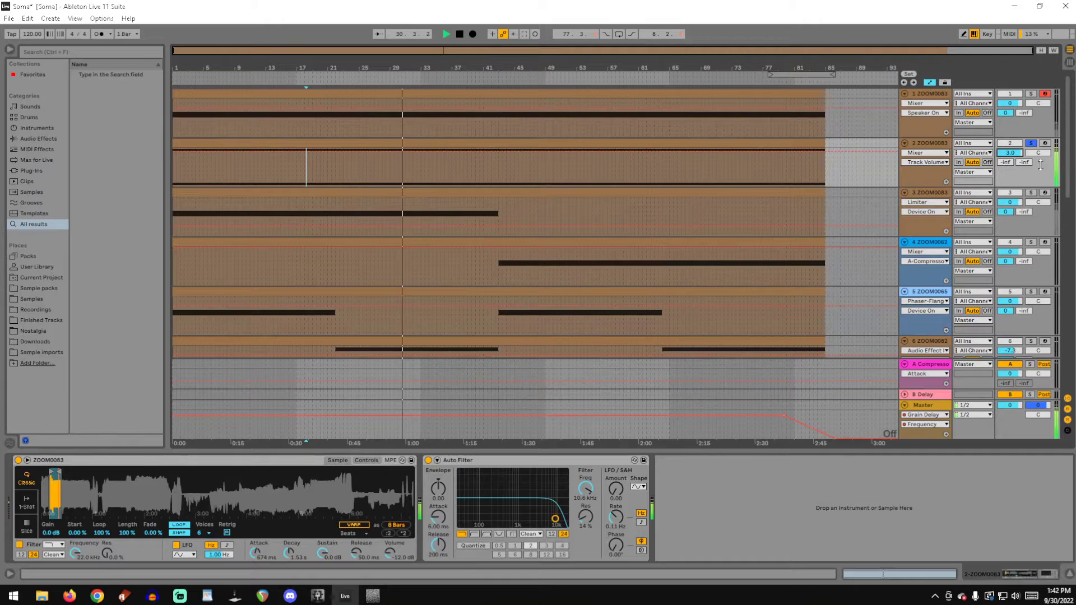
drag(1019, 157, 1020, 175)
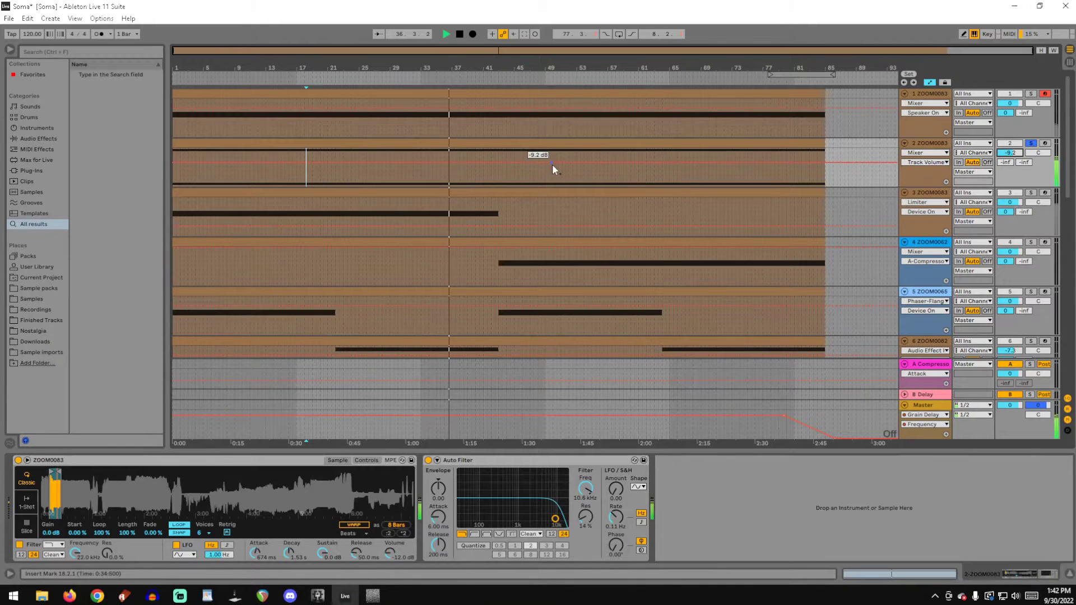
double_click(460, 34)
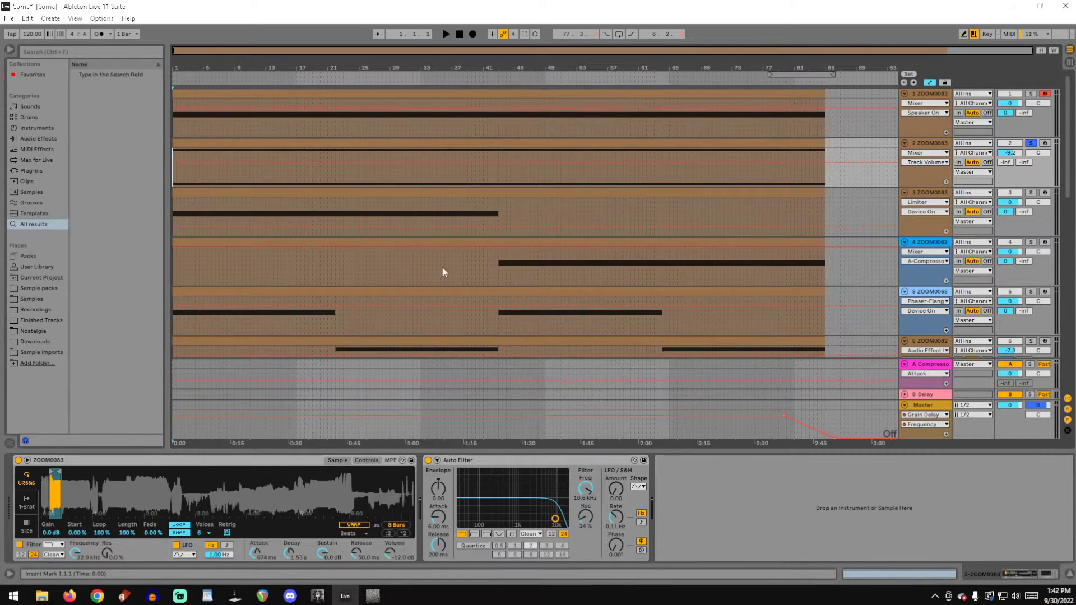
Step: Examine the clip layout of the remaining tracks, down to the frozen tracks at the end of the arrangement
scroll(610, 189, down, 2)
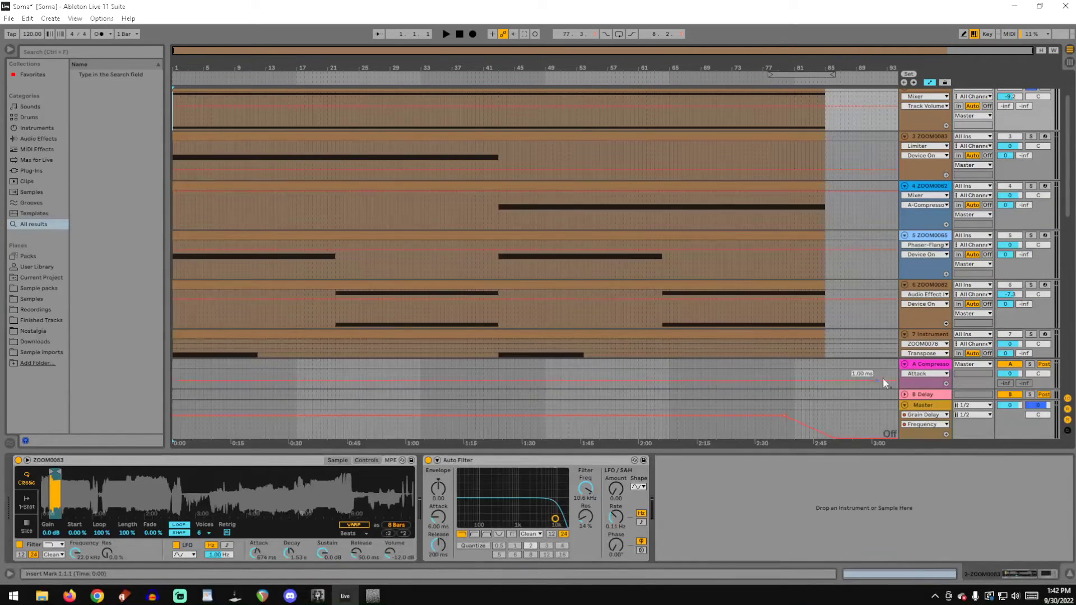
scroll(783, 252, down, 2)
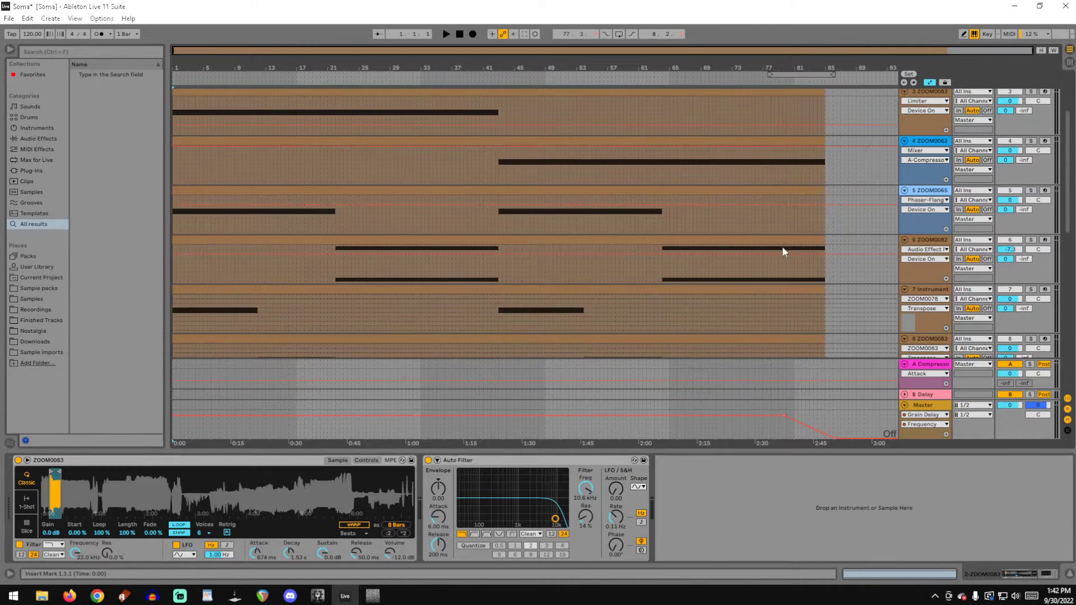
scroll(548, 134, down, 3)
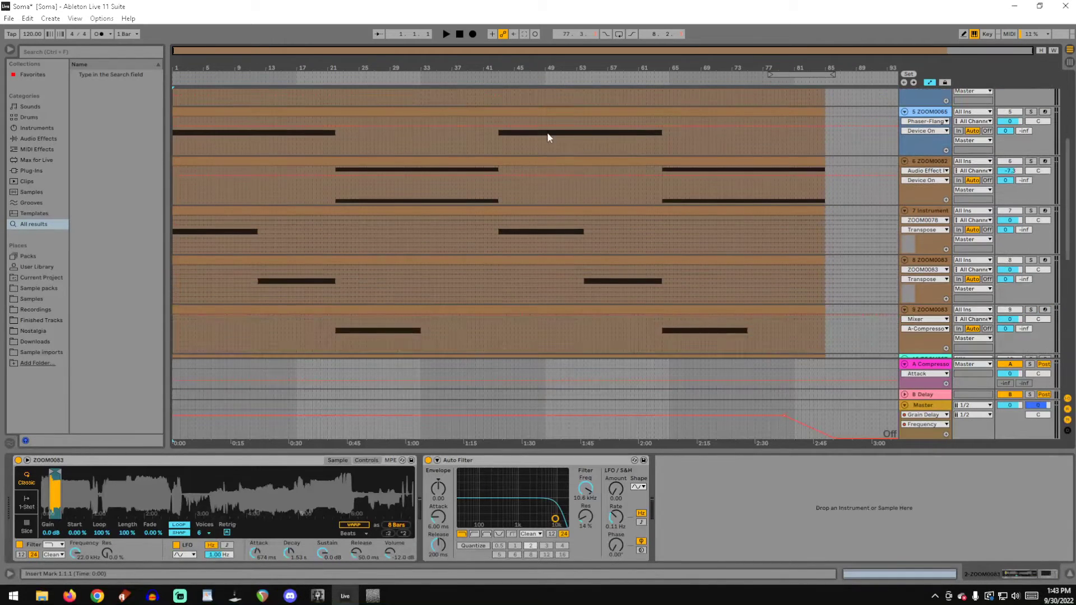
scroll(321, 178, down, 3)
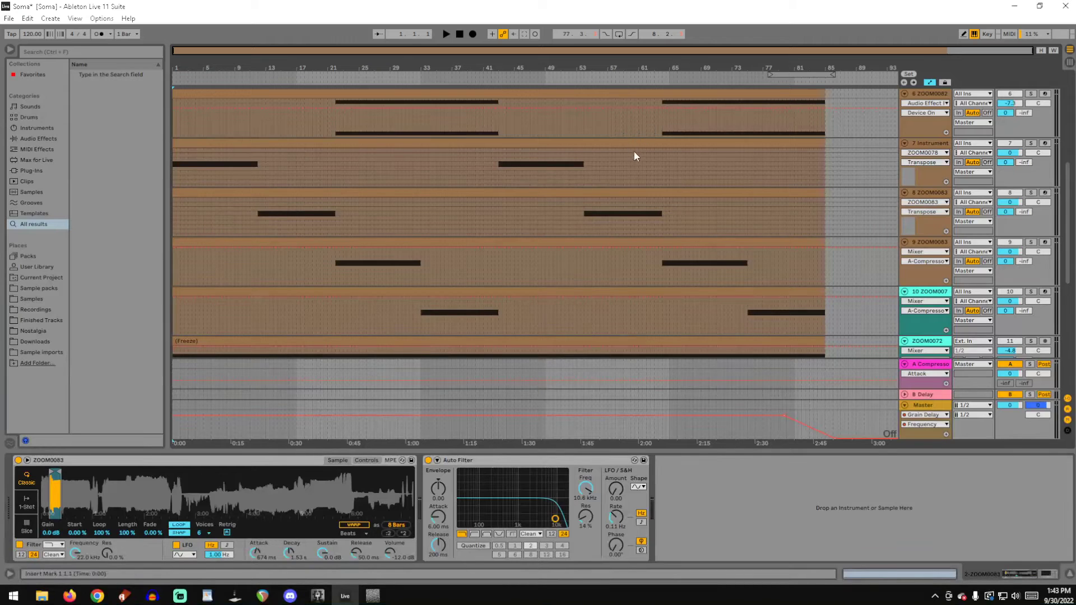
scroll(582, 137, down, 4)
scroll(711, 182, down, 4)
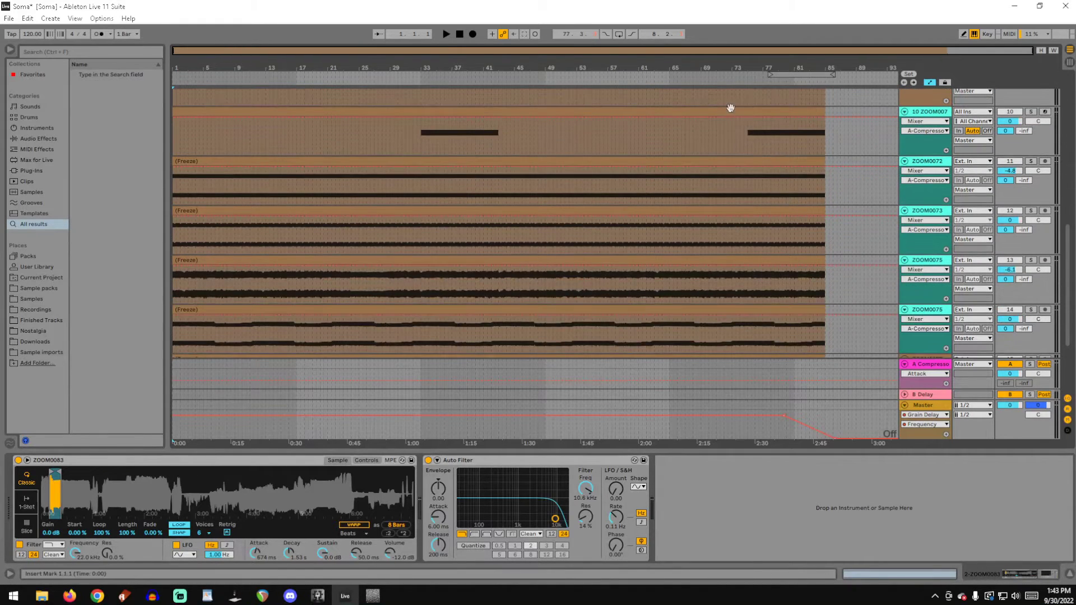
scroll(549, 141, down, 4)
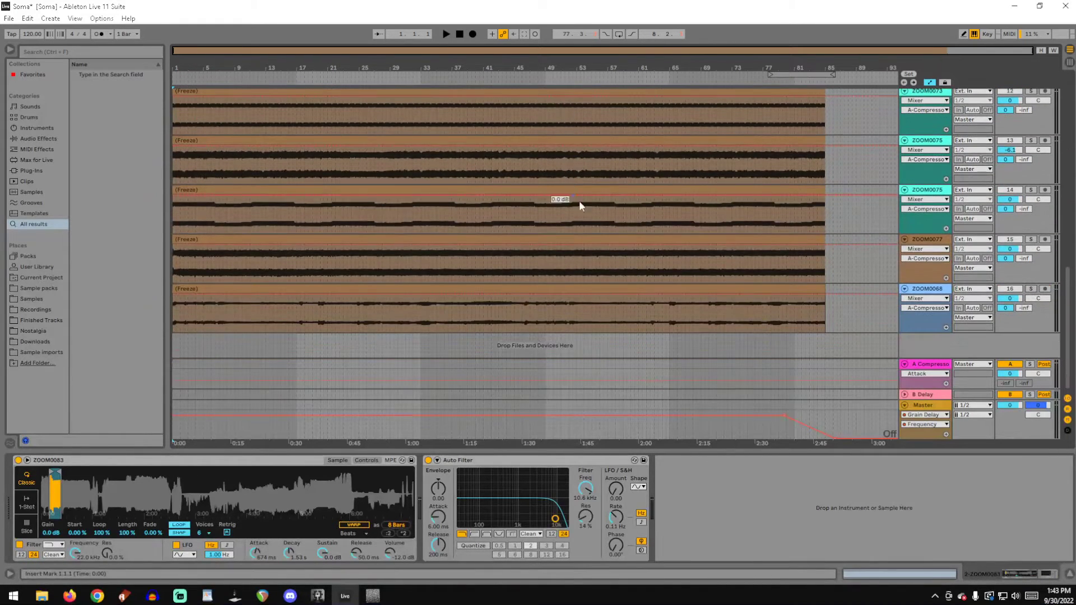
Step: Inspect the frozen ZOOM0072 track's Audio Effect Rack, viewing its chain selector zones and the devices in both chains
scroll(577, 162, up, 2)
click(582, 120)
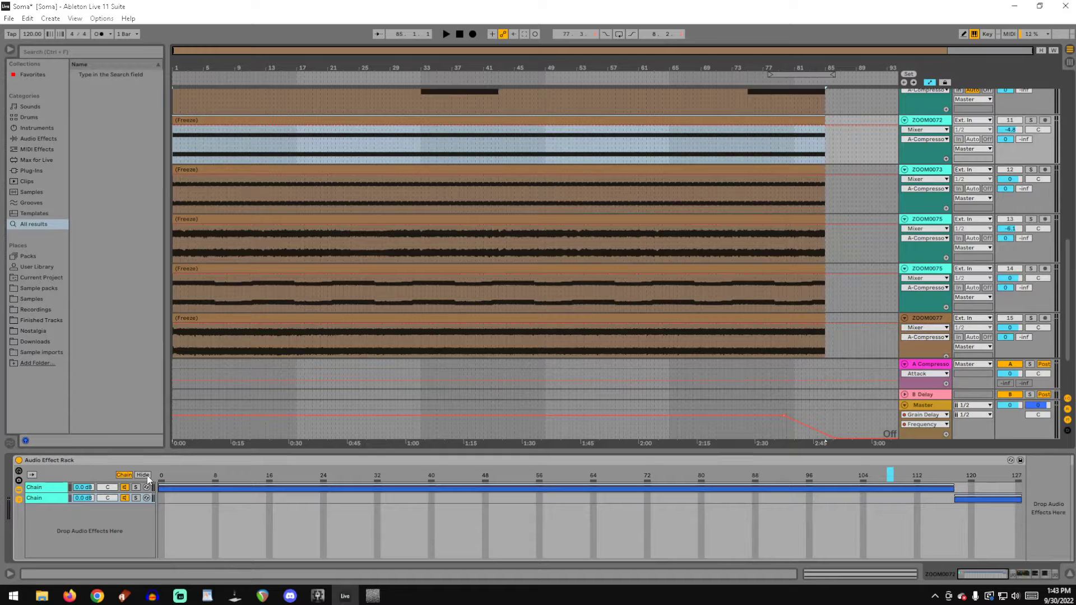
click(144, 475)
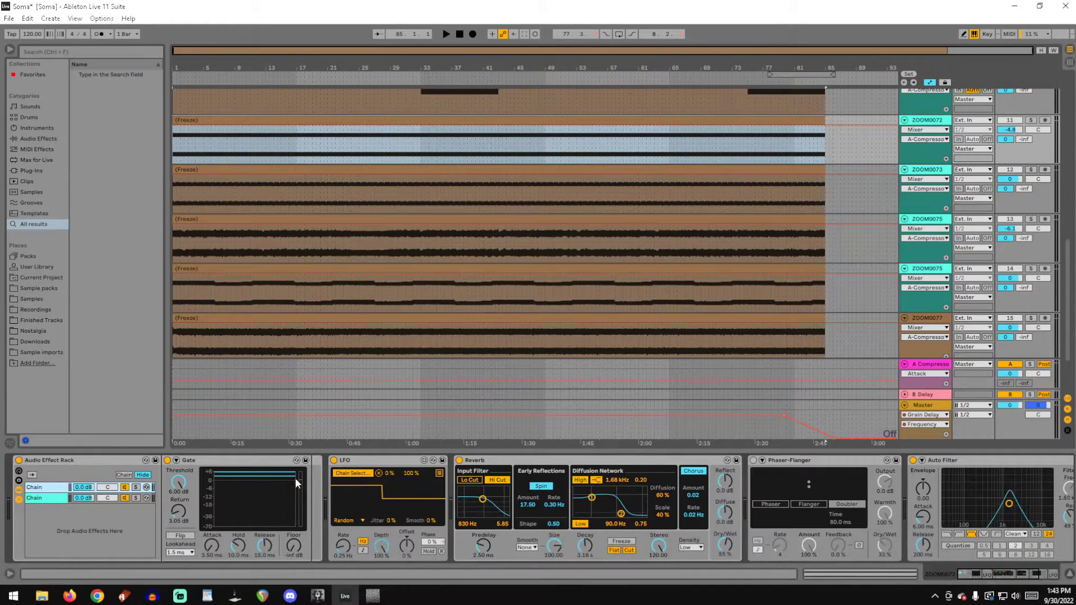
click(56, 499)
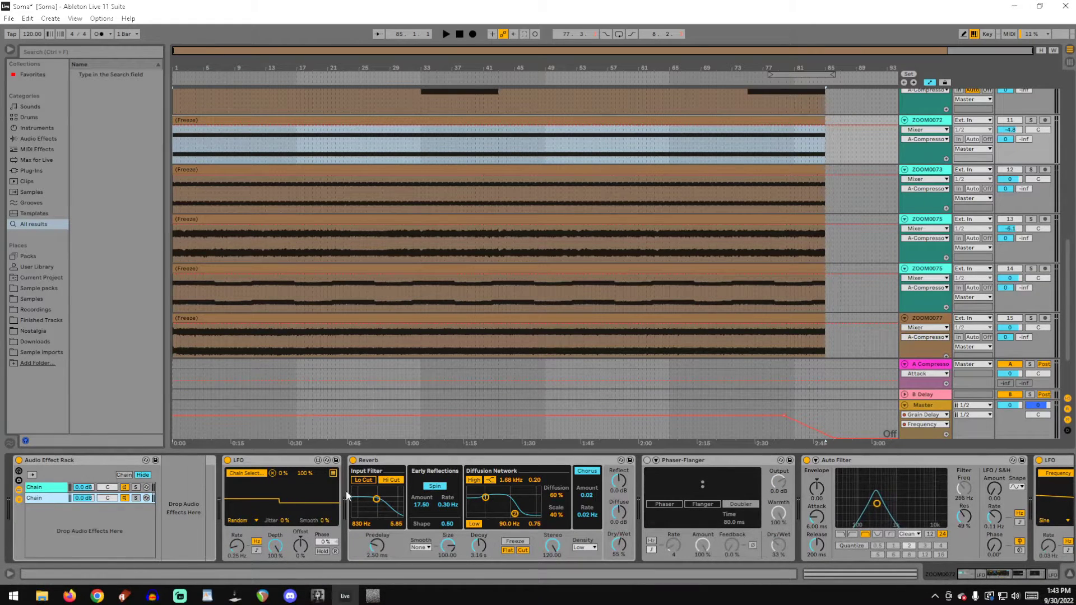
click(123, 476)
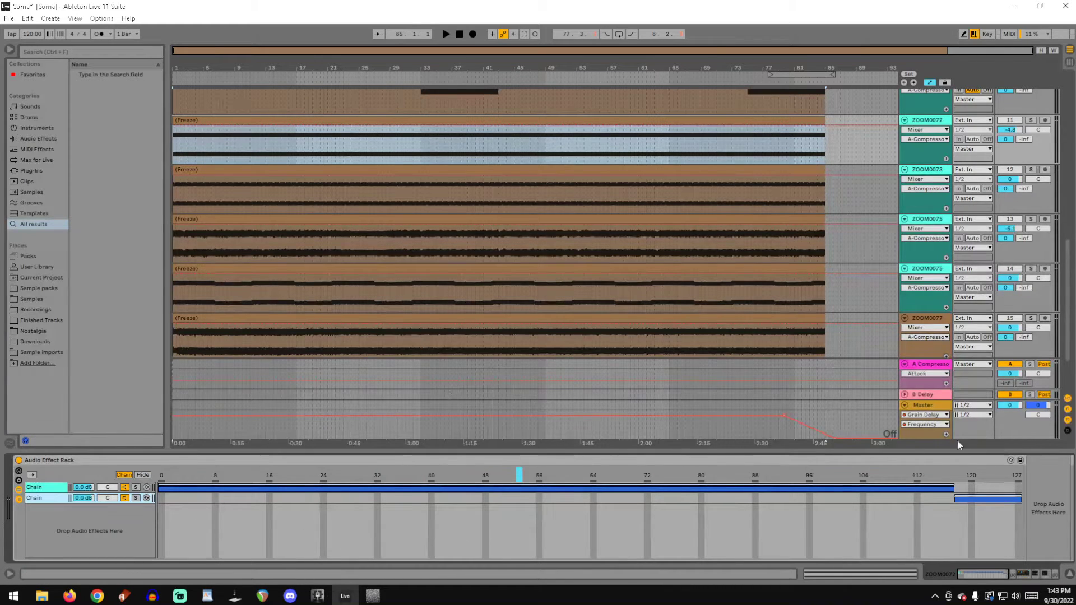
click(141, 475)
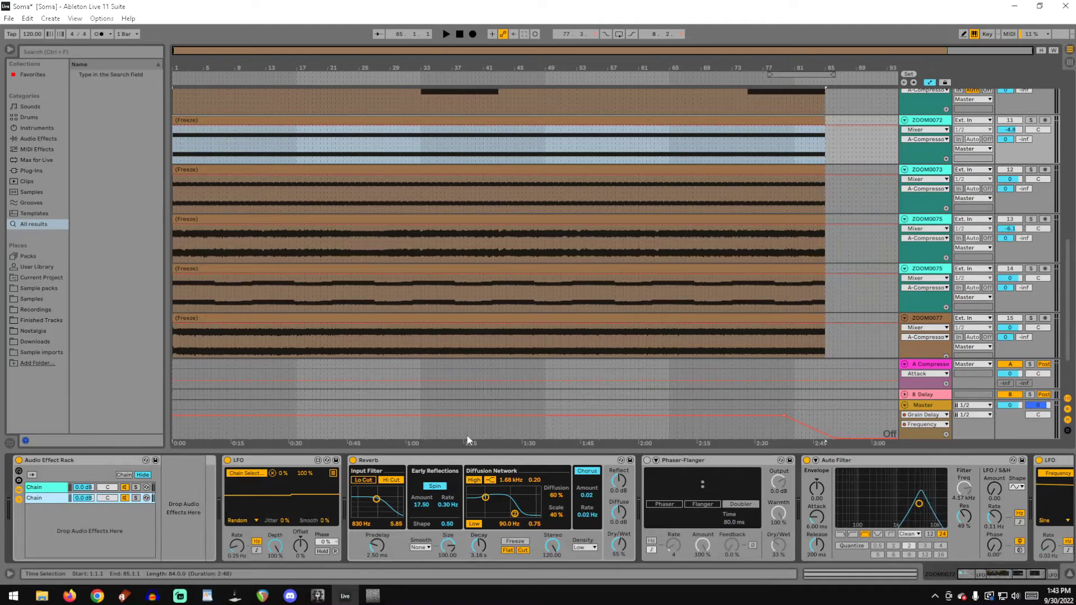
Step: Place the insert marker at bar 13 on the first track to display its device chain
scroll(748, 248, up, 5)
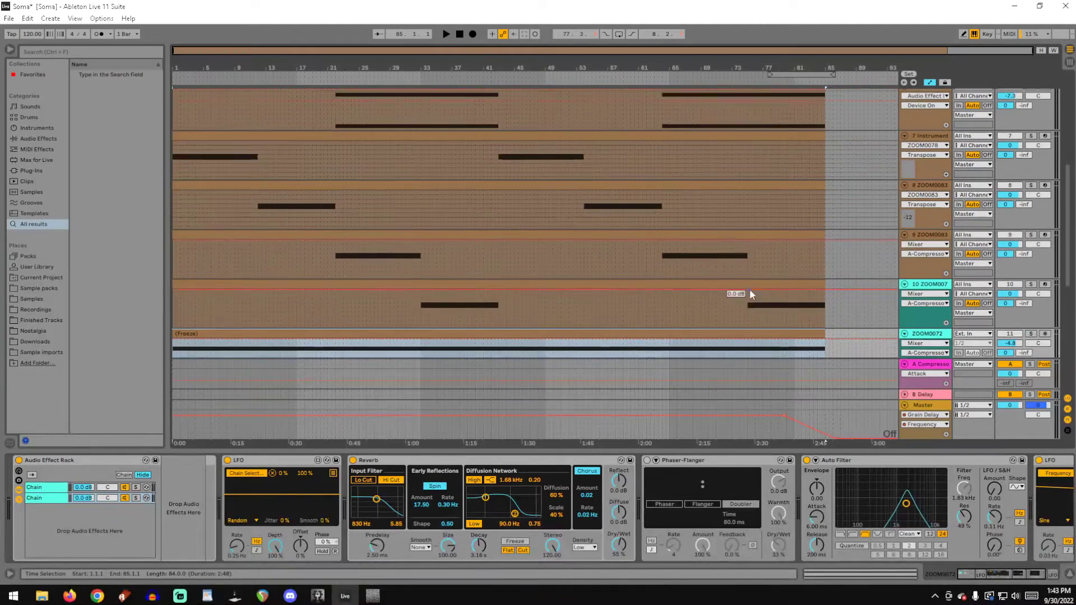
scroll(750, 290, up, 8)
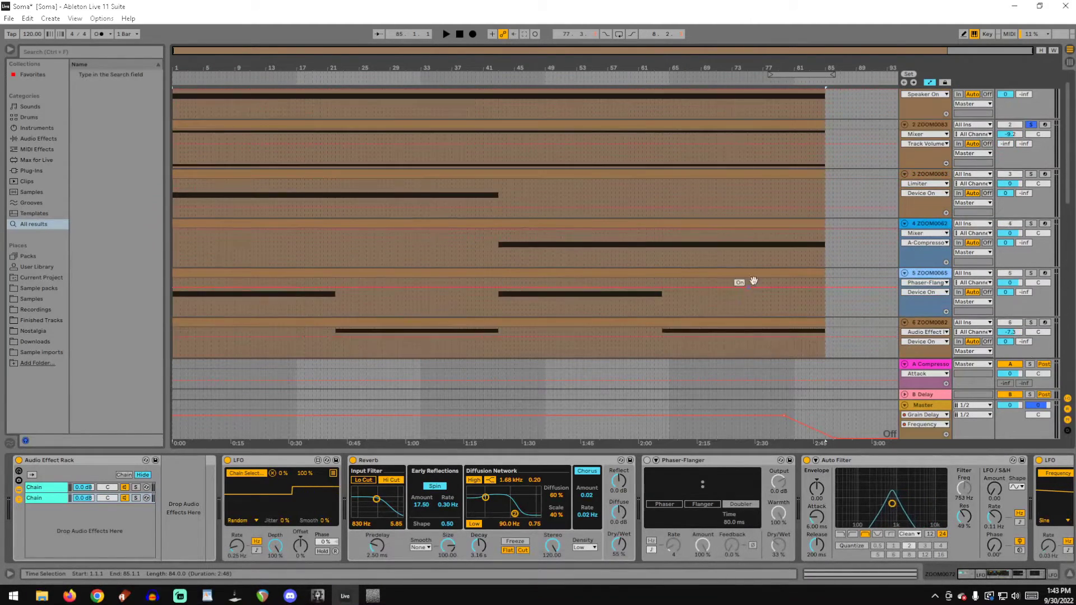
scroll(753, 280, up, 1)
click(269, 120)
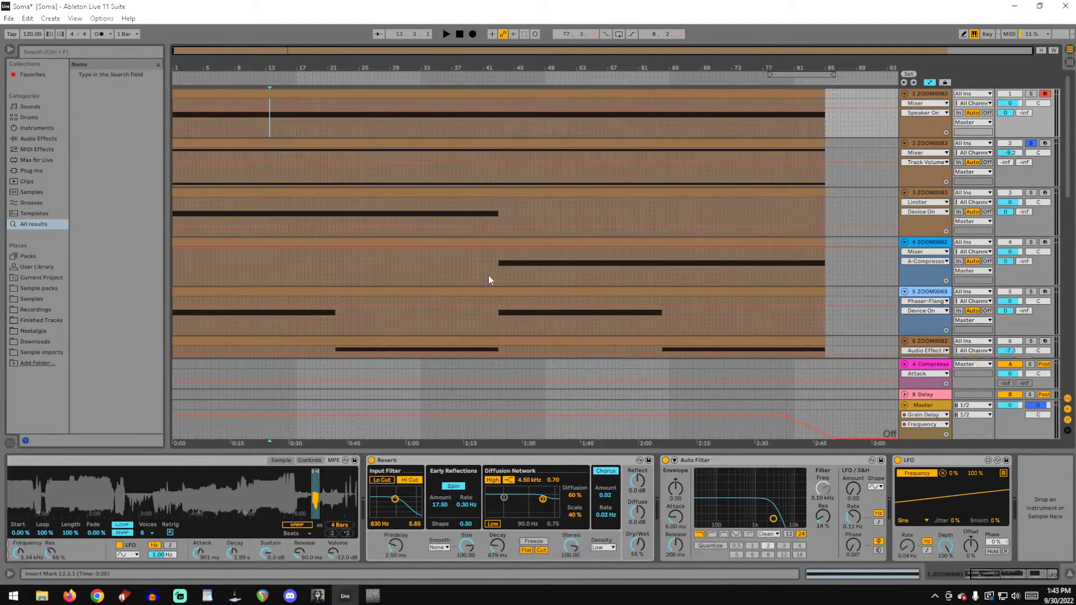
Step: Look through the tracks down to the frozen ZOOM0068 track and display its Audio Effect Rack
scroll(491, 283, down, 3)
scroll(594, 317, down, 2)
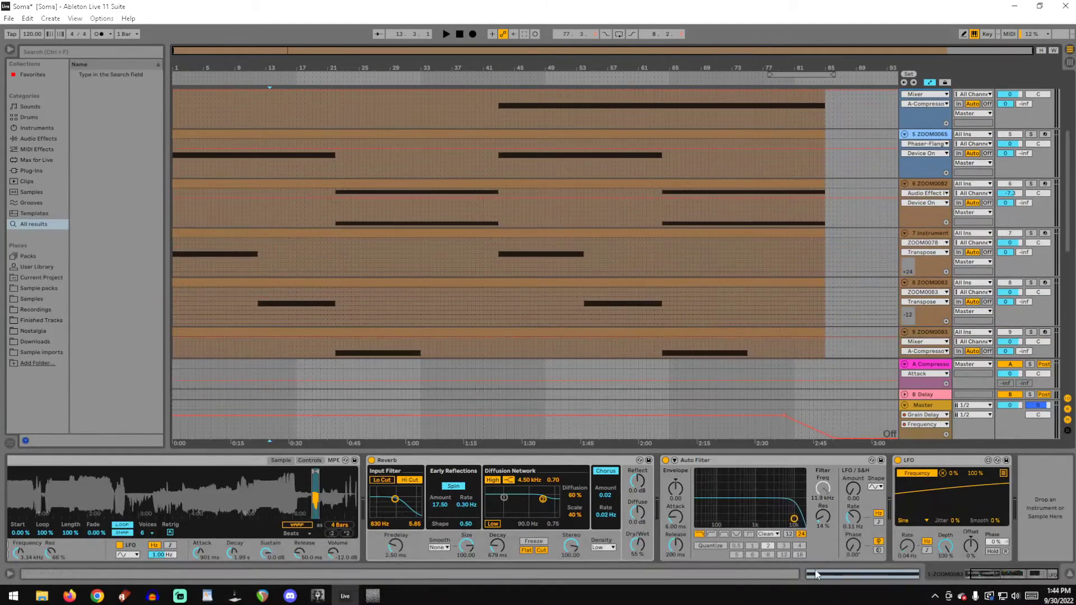
scroll(678, 284, down, 5)
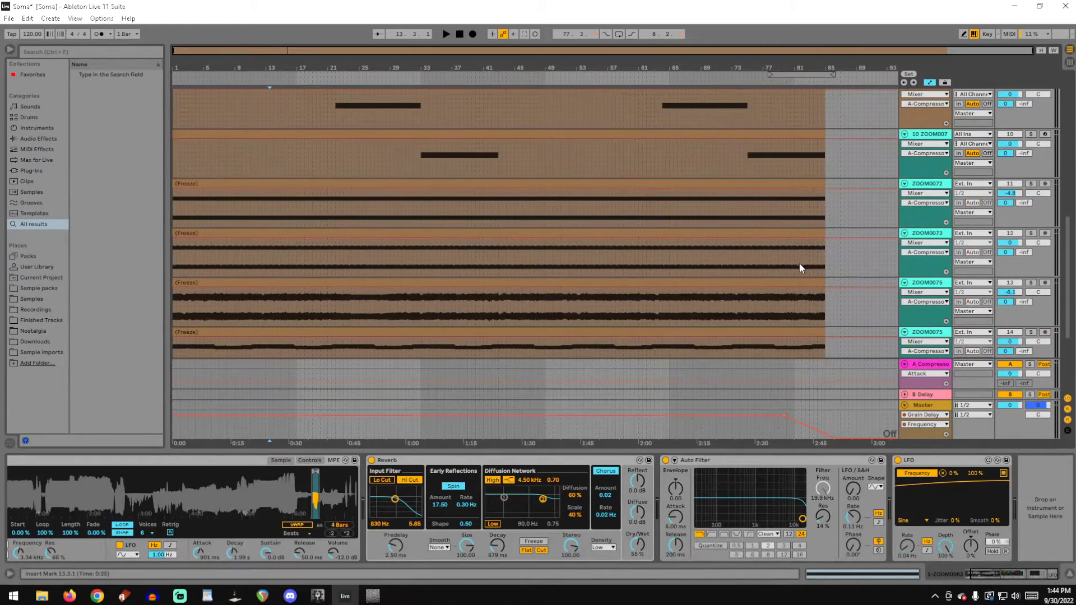
scroll(592, 249, down, 2)
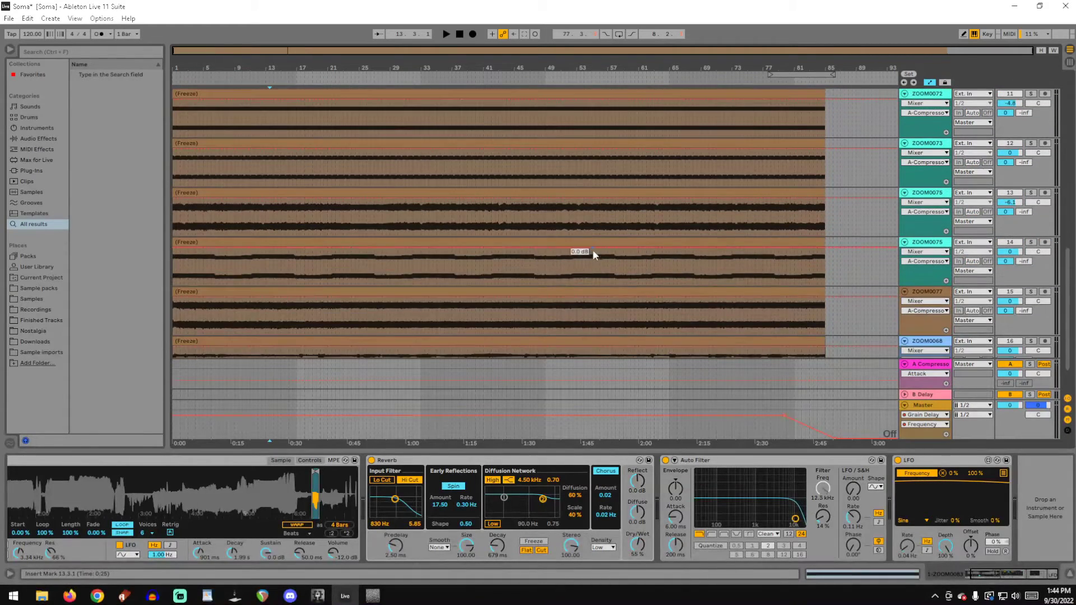
scroll(605, 264, down, 1)
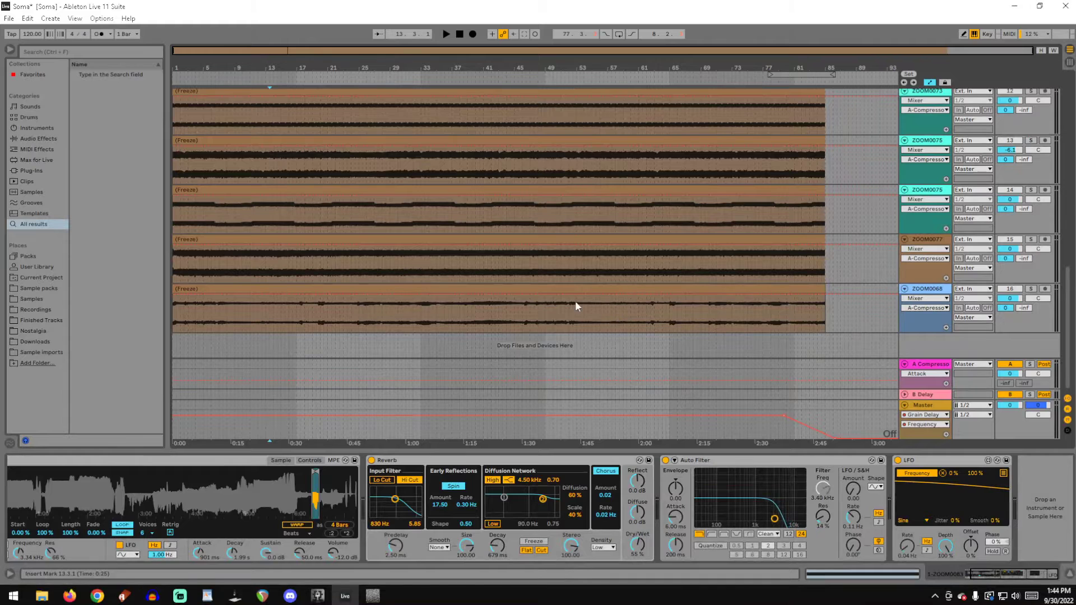
click(573, 302)
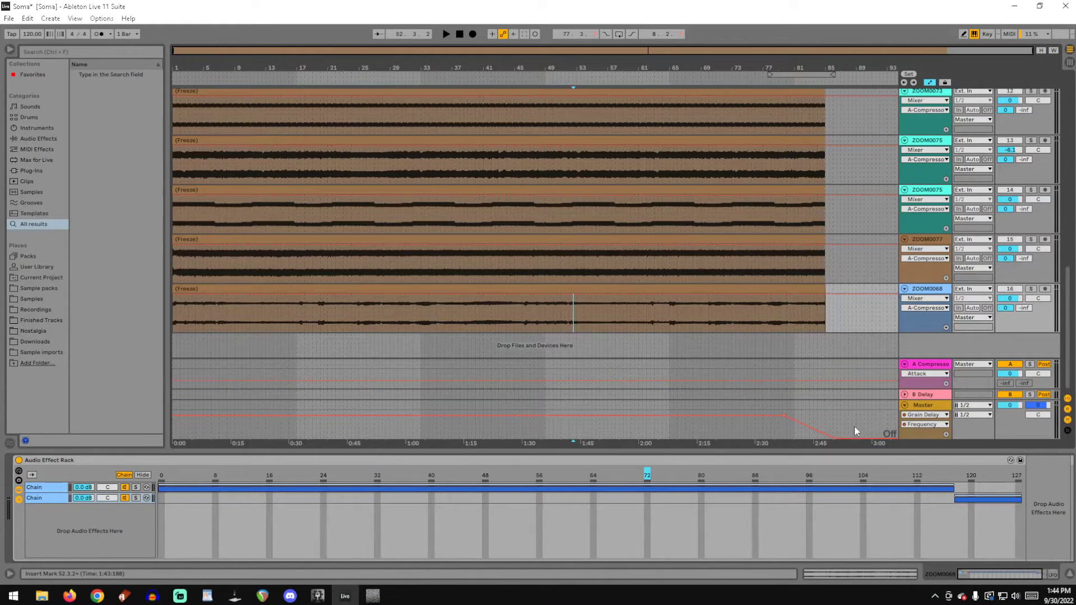
Step: Bring the first tracks of the arrangement back into view
scroll(597, 320, up, 3)
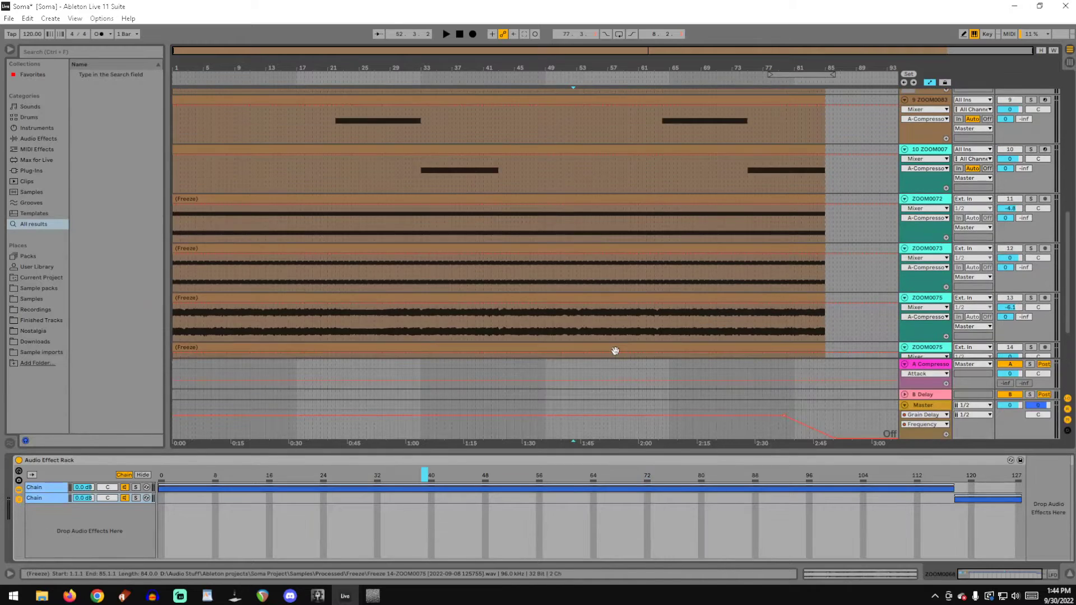
scroll(615, 351, up, 6)
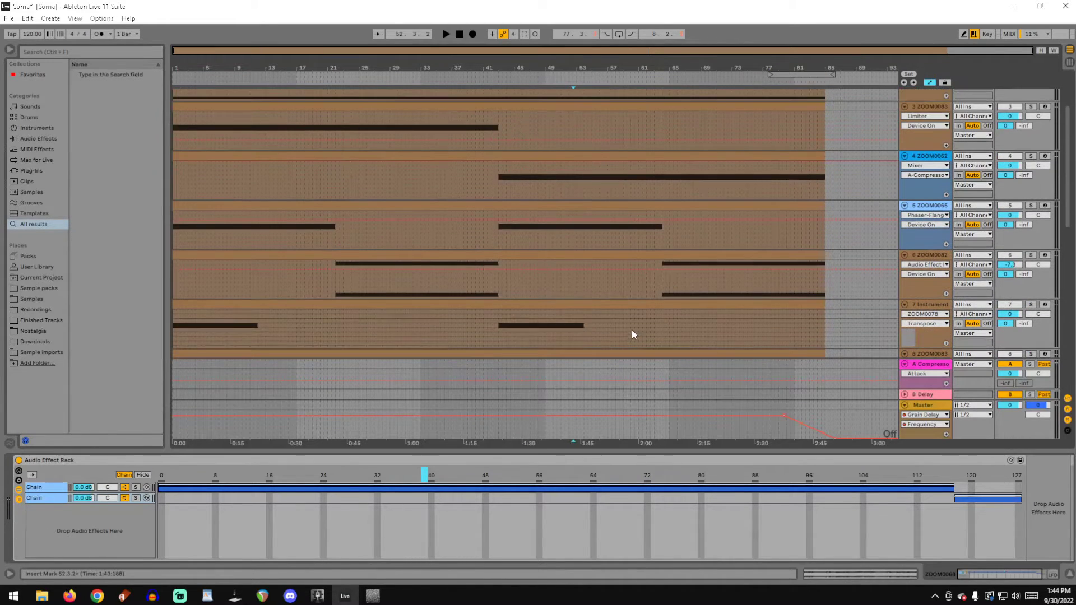
scroll(590, 271, up, 3)
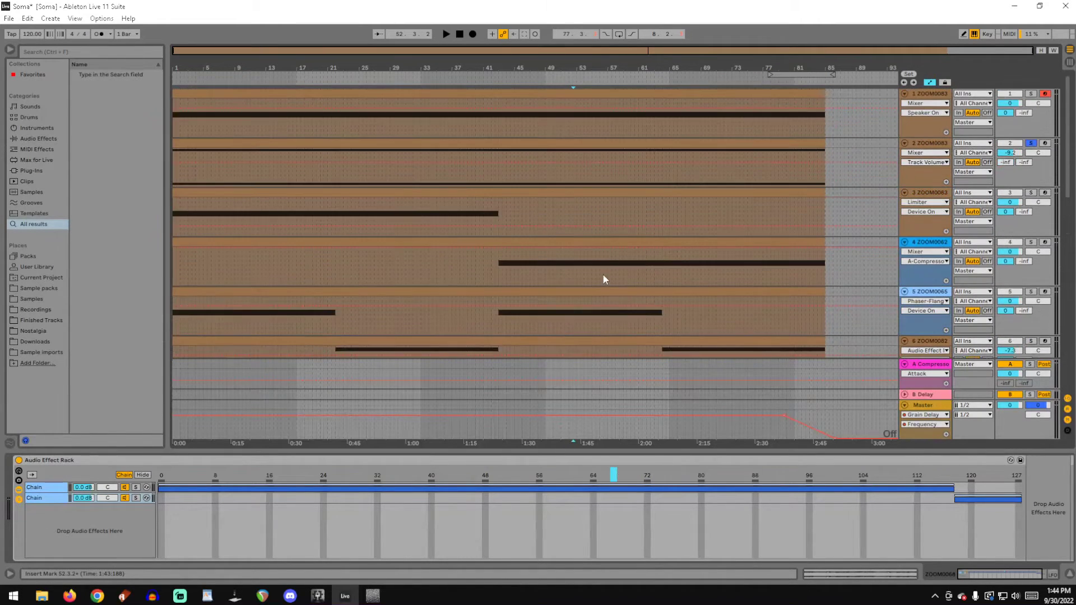
Step: Audition the first track soloed from bar 28, and select its full-length clip
click(382, 126)
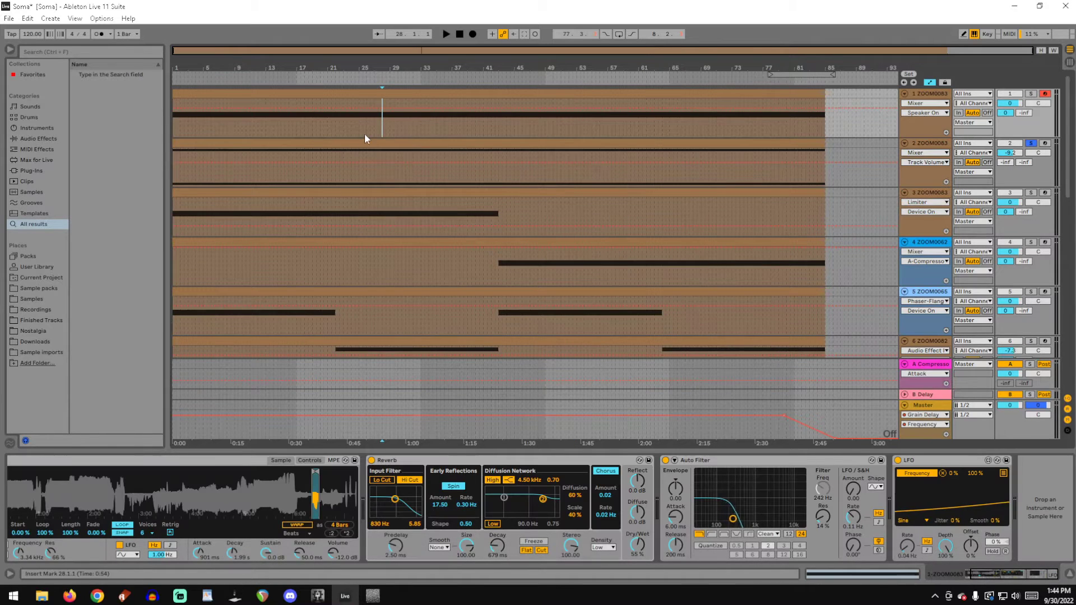
click(1031, 93)
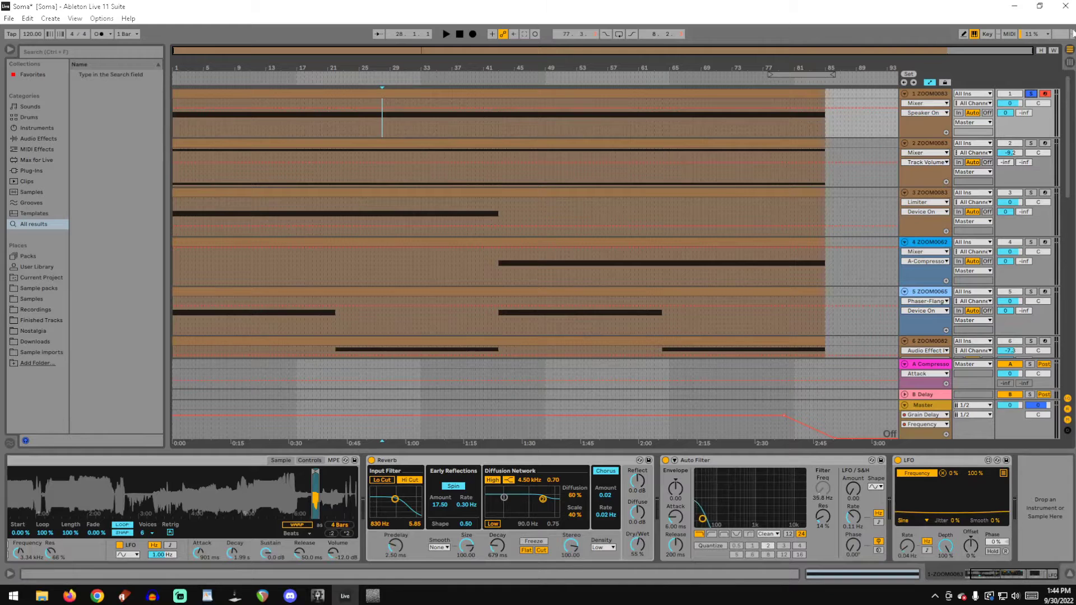
key(space)
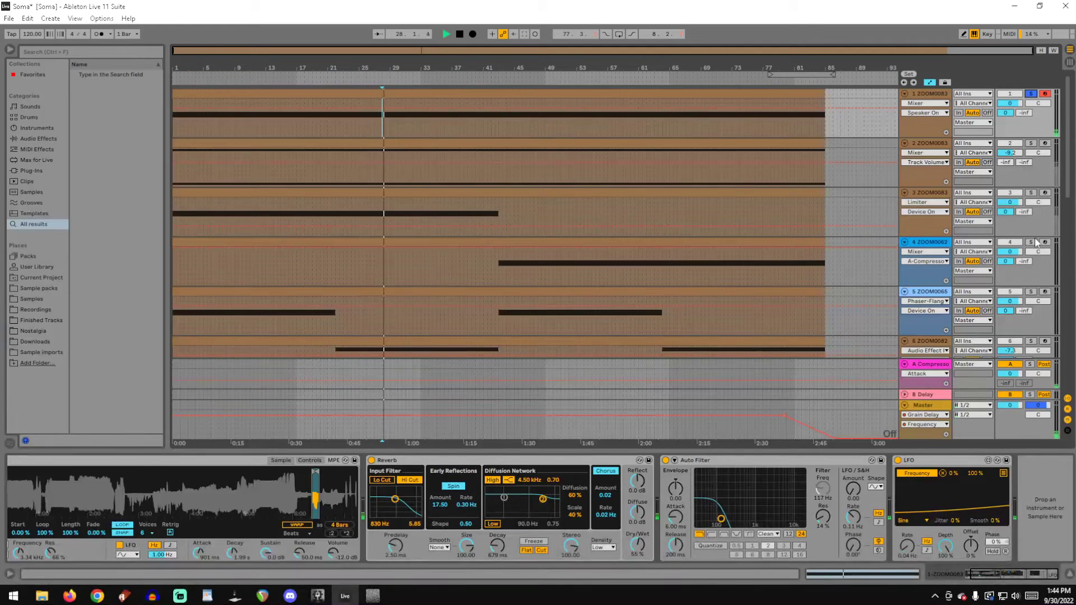
right_click(776, 274)
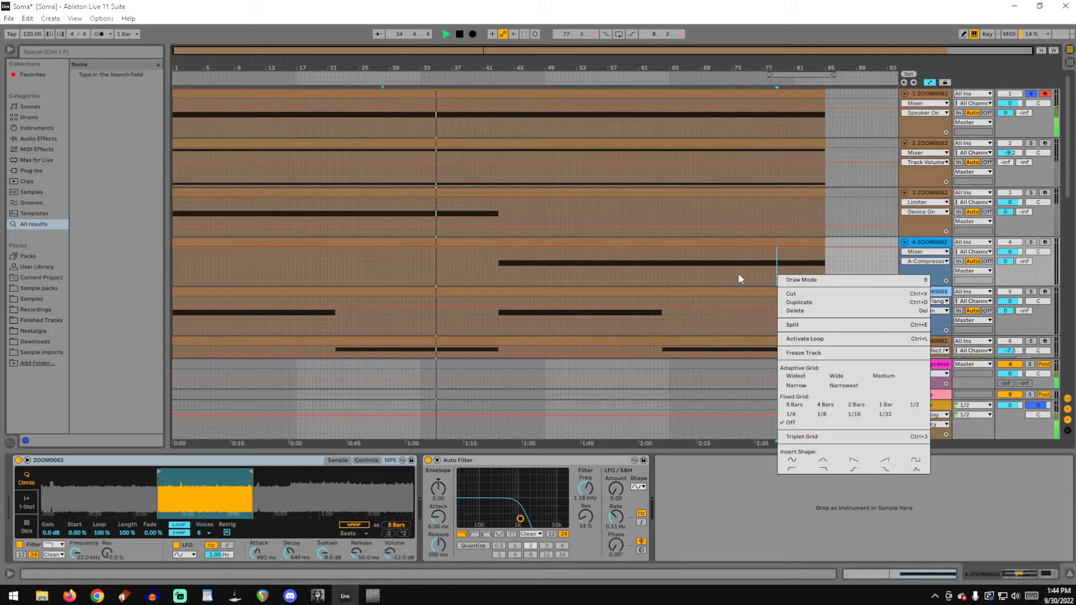
click(687, 109)
click(690, 93)
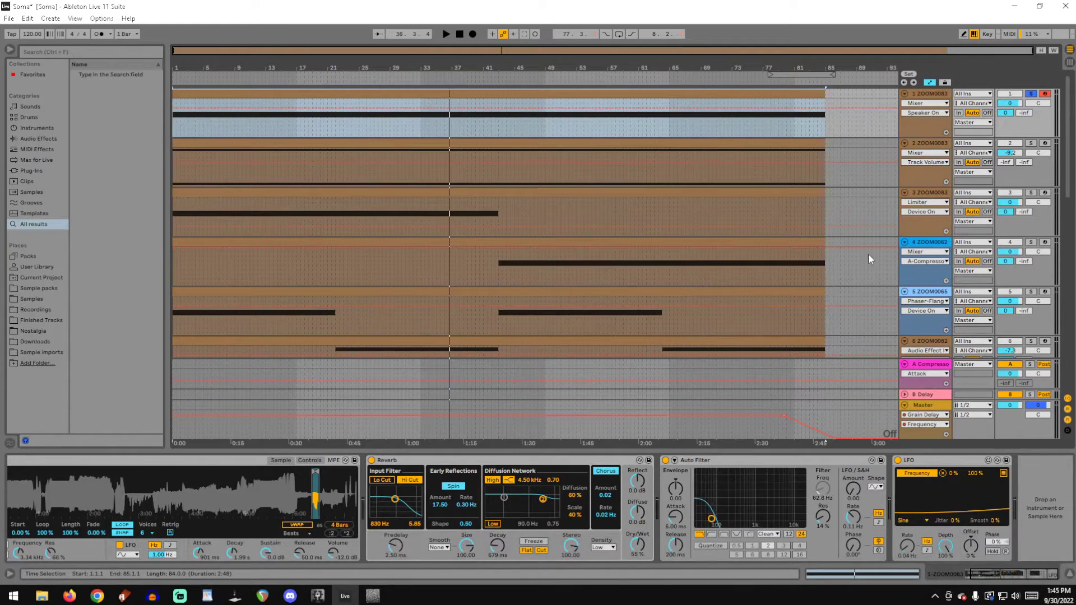
Step: Solo and play the second track, placing the insert marker around bar 43 on it to display its devices
click(1031, 144)
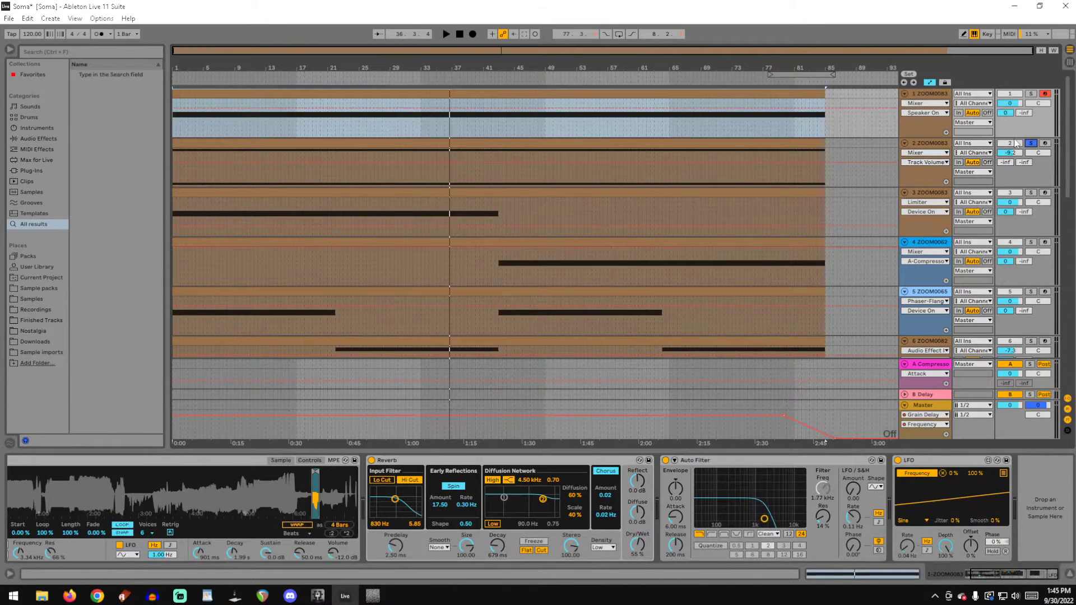
key(space)
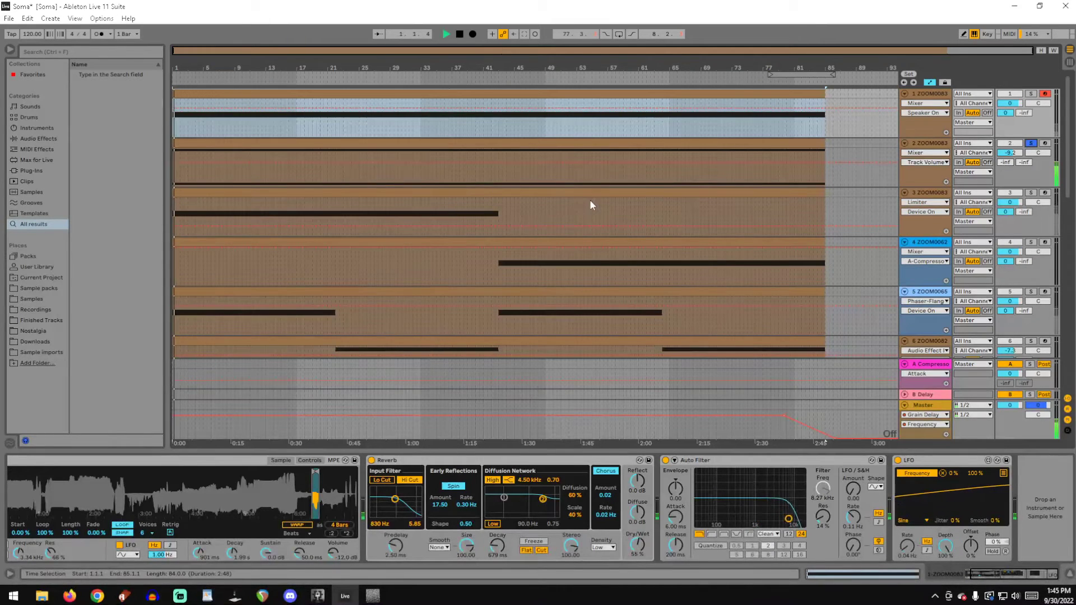
click(501, 180)
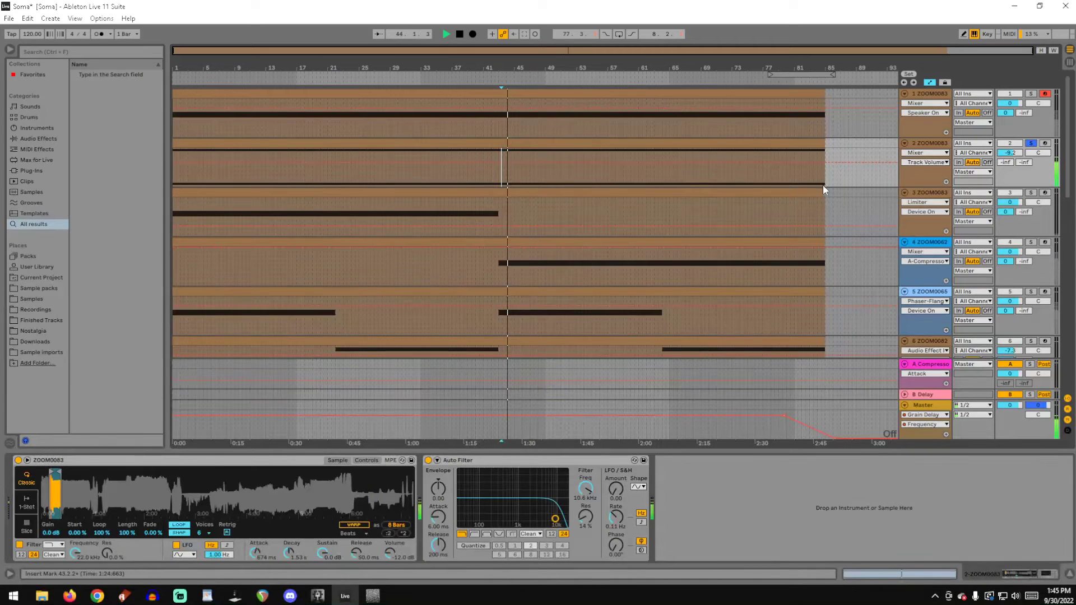
Step: Solo the third track, play it from about bar 22 and display its Simpler's controls
click(1031, 194)
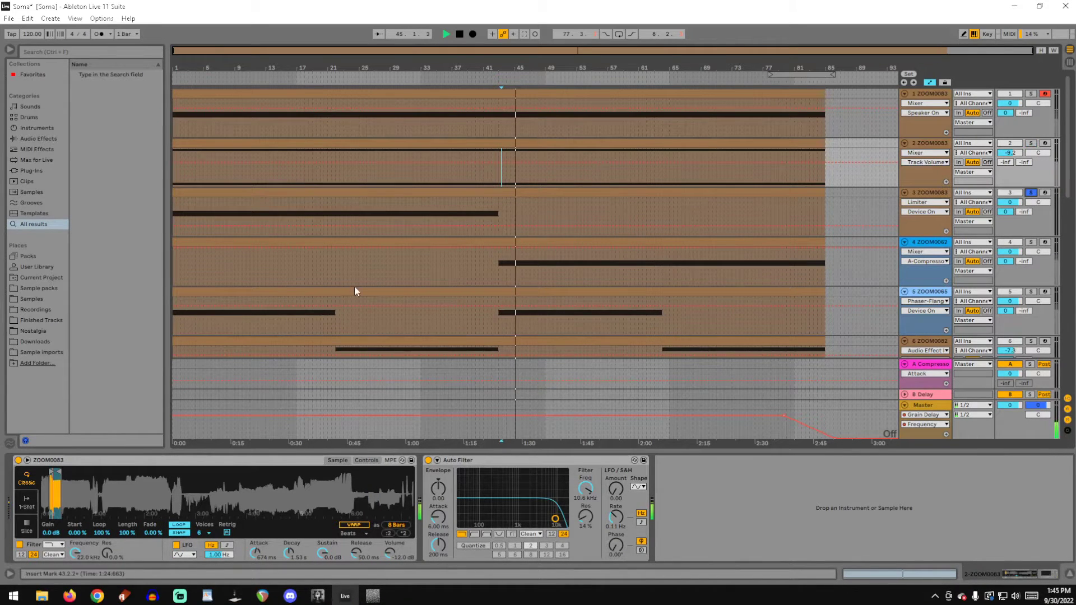
click(335, 215)
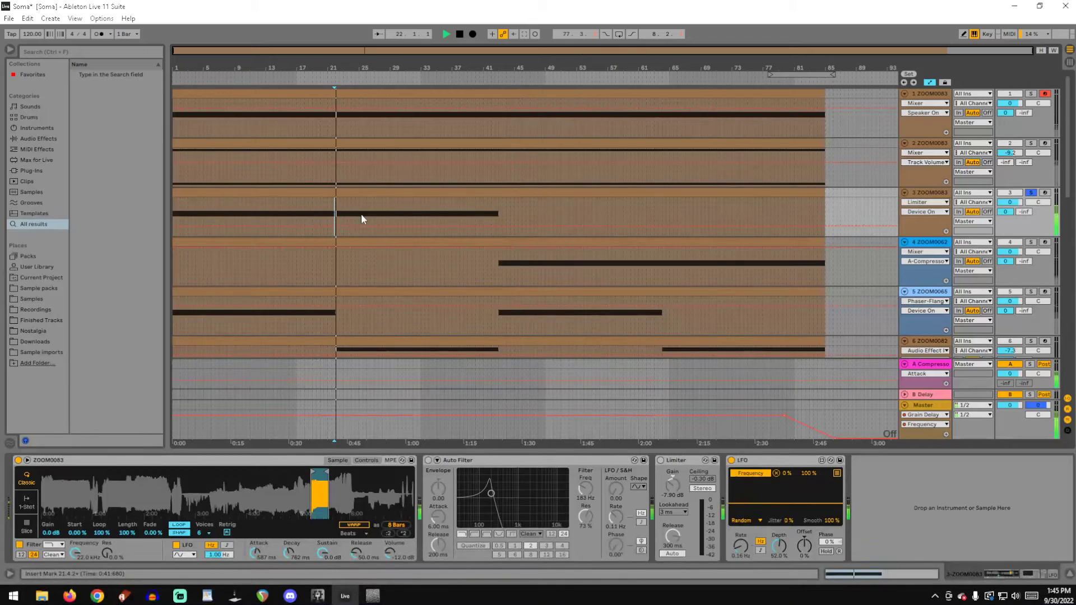
scroll(413, 175, down, 1)
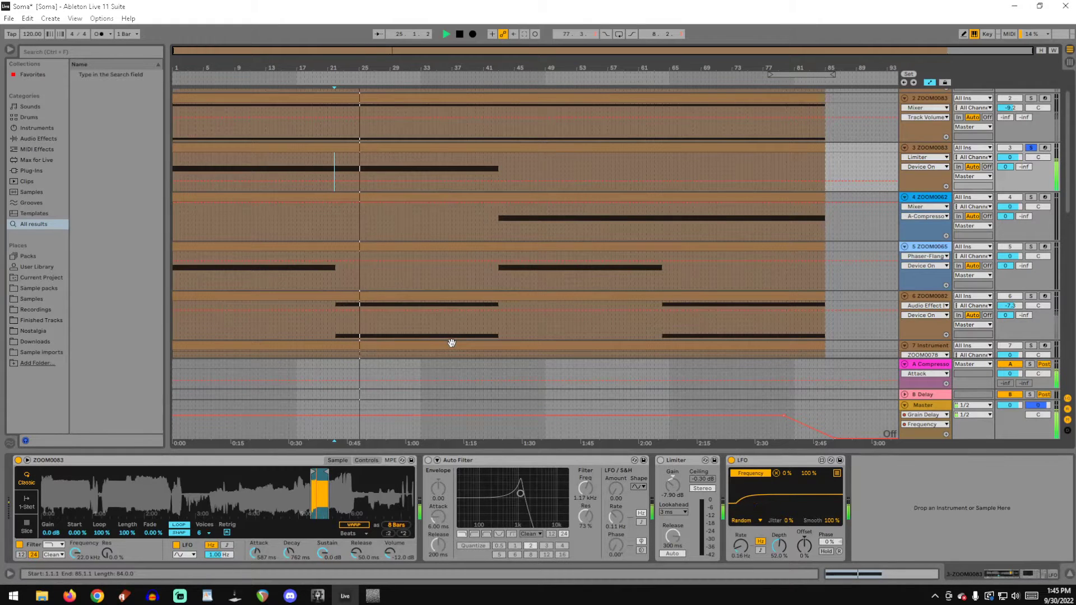
click(376, 461)
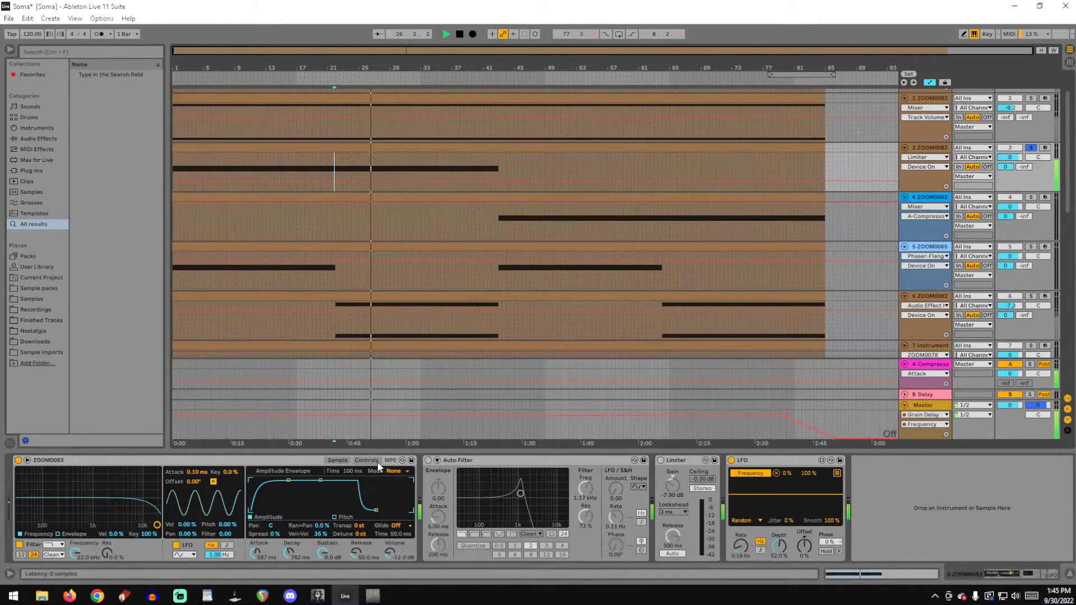
Step: Try transposing the third track's Simpler up by 12 semitones, stop playback and reset the transposition to 0 st
click(359, 526)
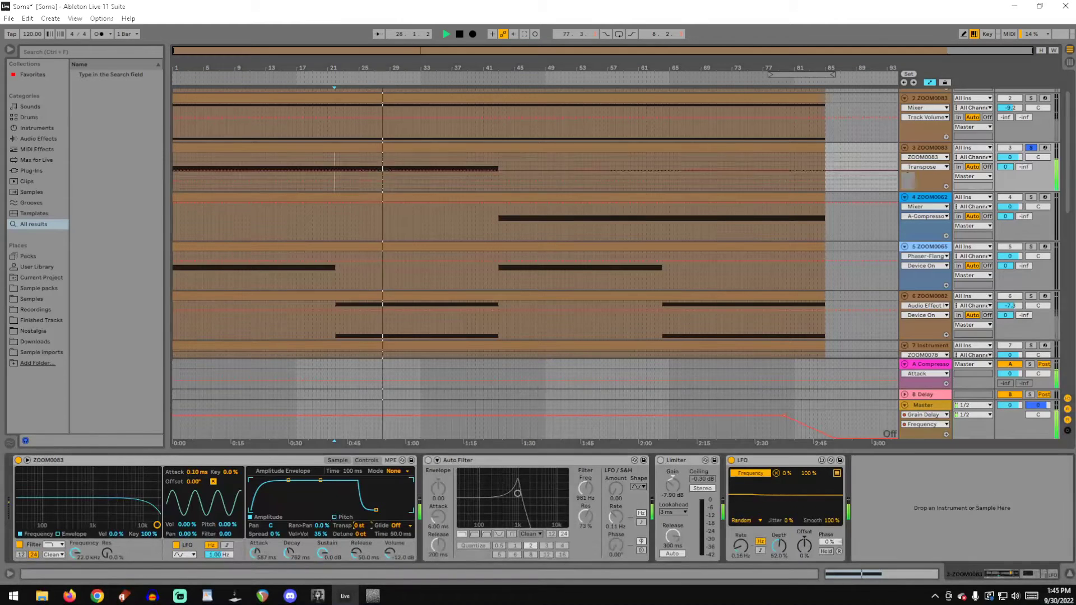
drag(358, 526, 359, 507)
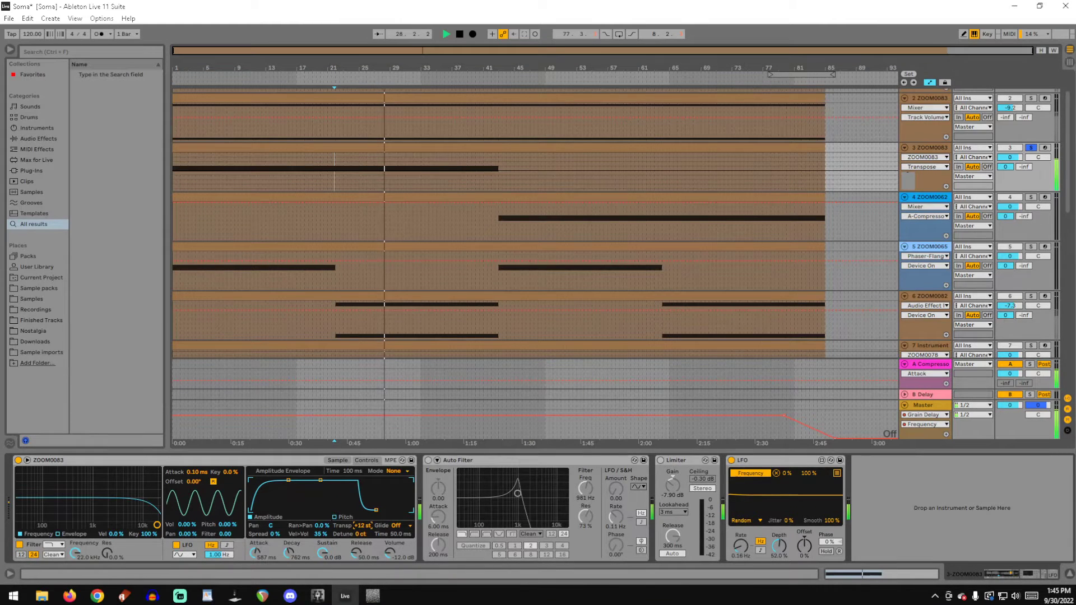
key(space)
double_click(363, 526)
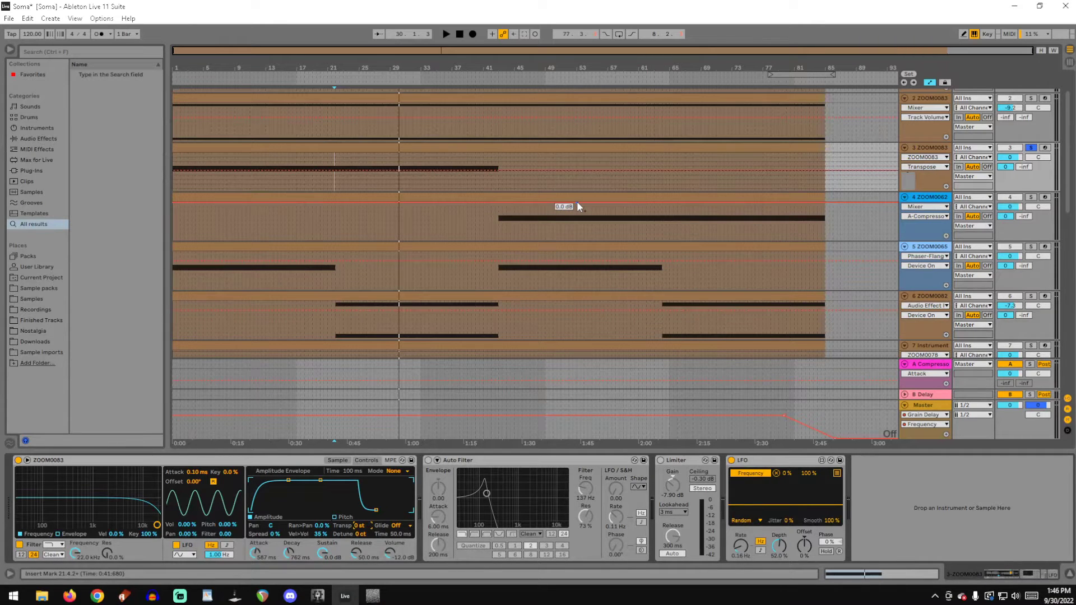
Step: Audition the fourth track, ZOOM0062, soloed from bar 55
click(592, 231)
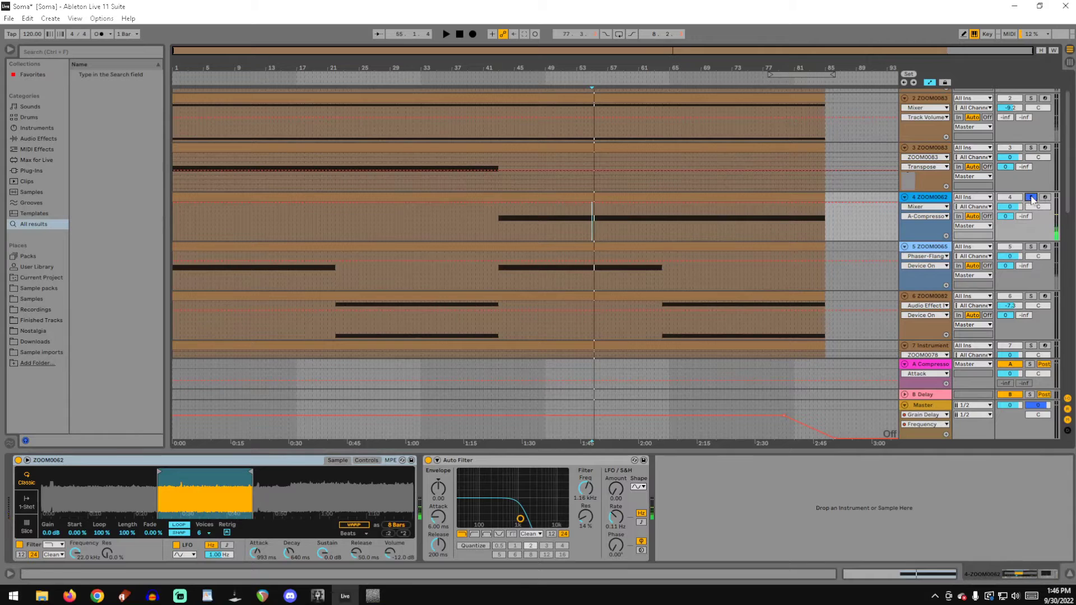
key(space)
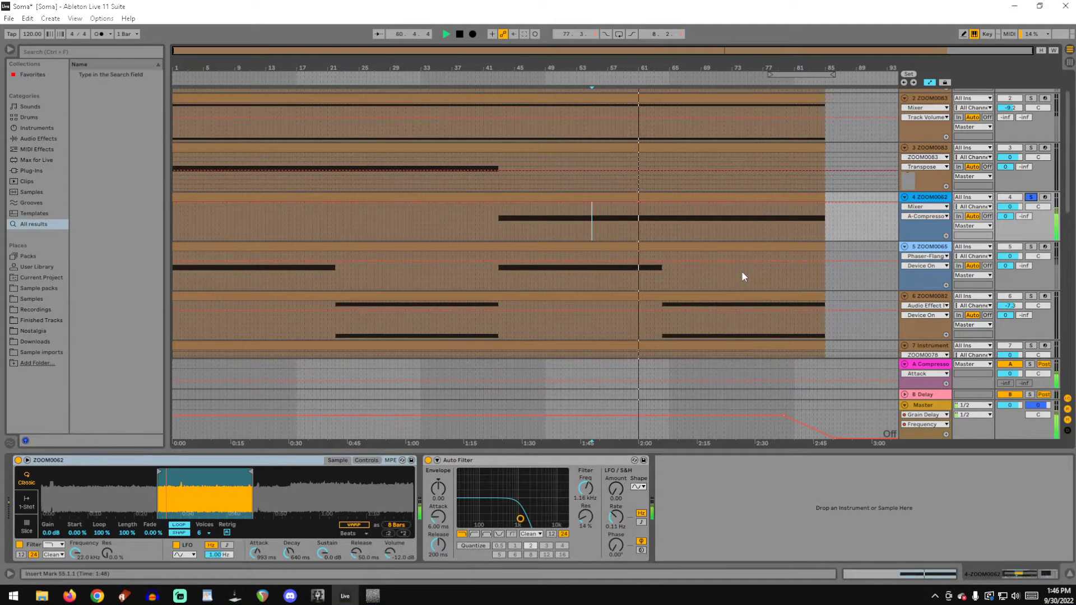
Step: Solo the ZOOM0065 track, play it from bar 5 and compare its sound with the Phaser-Flanger off and on
scroll(740, 271, down, 3)
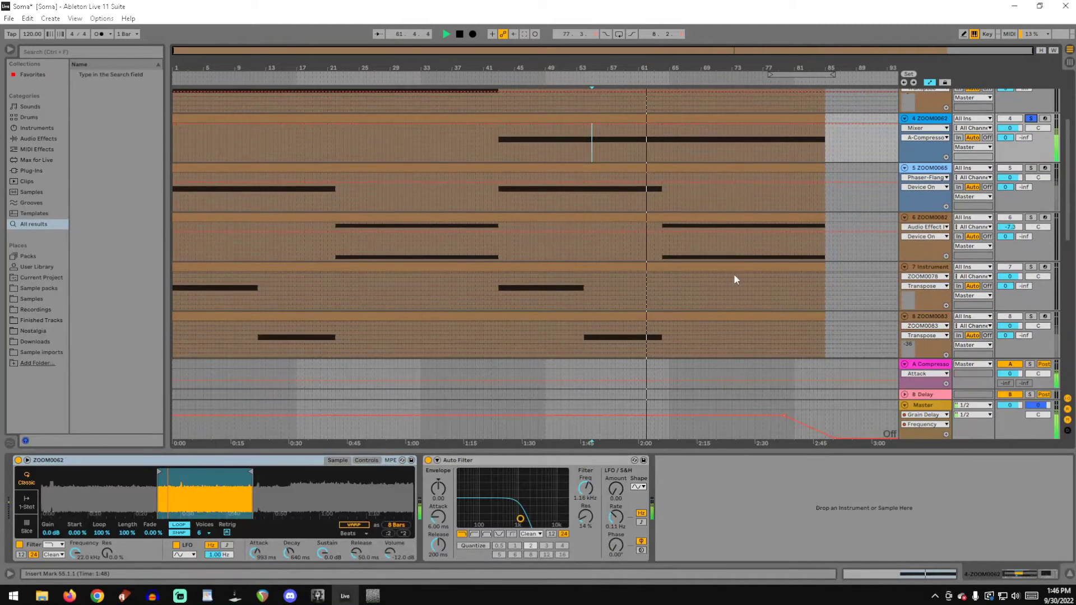
click(207, 201)
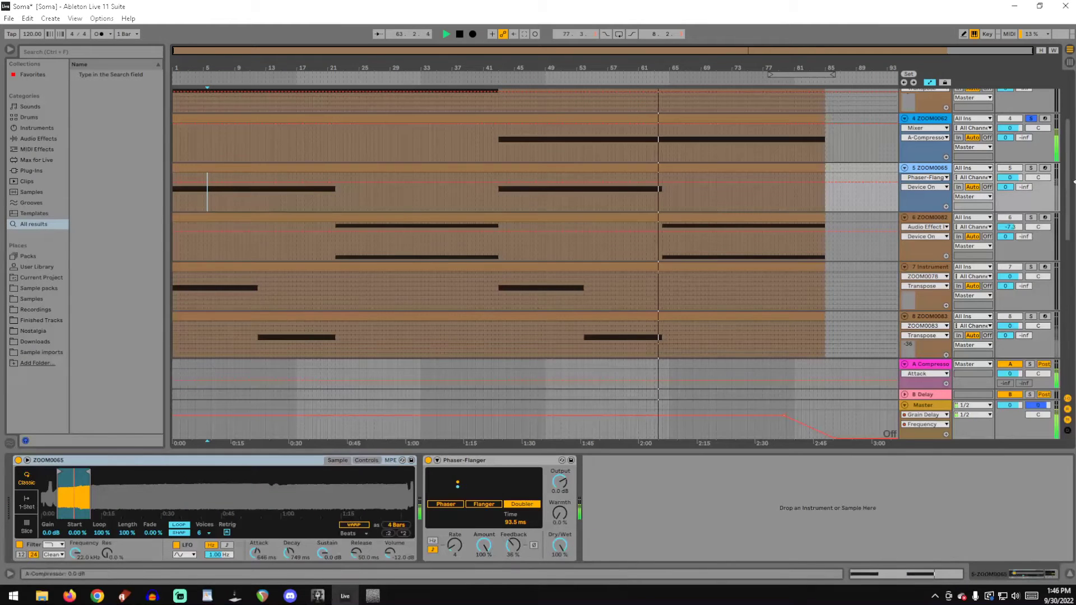
click(1031, 168)
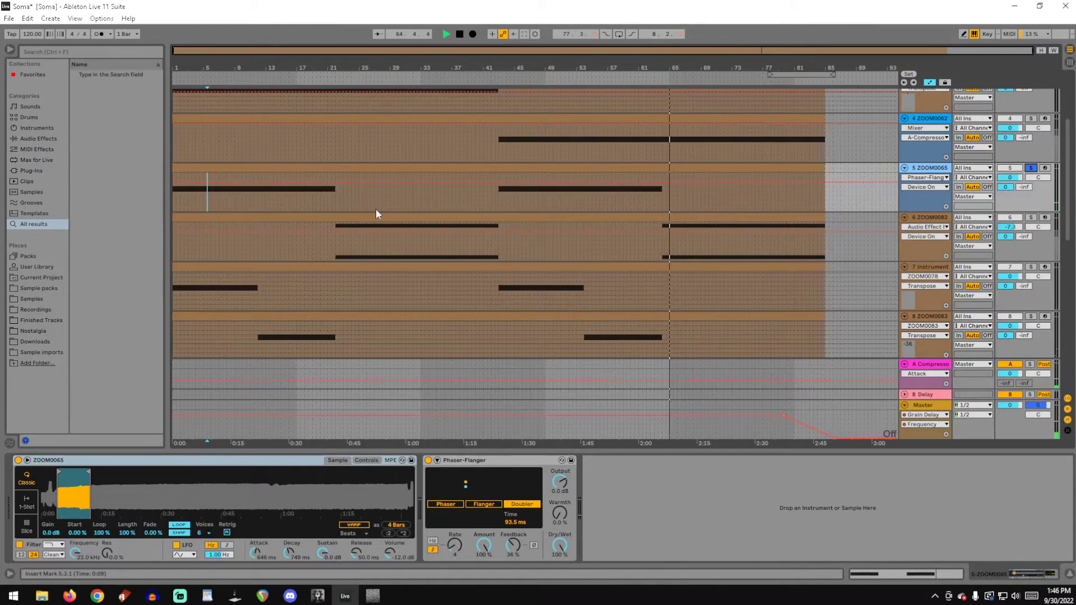
key(space)
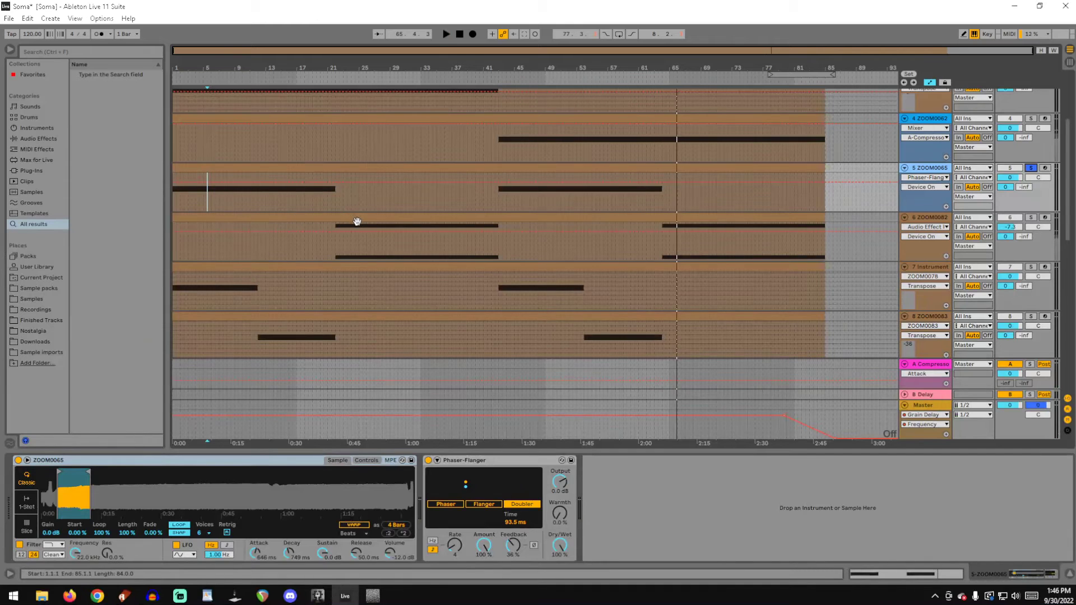
key(space)
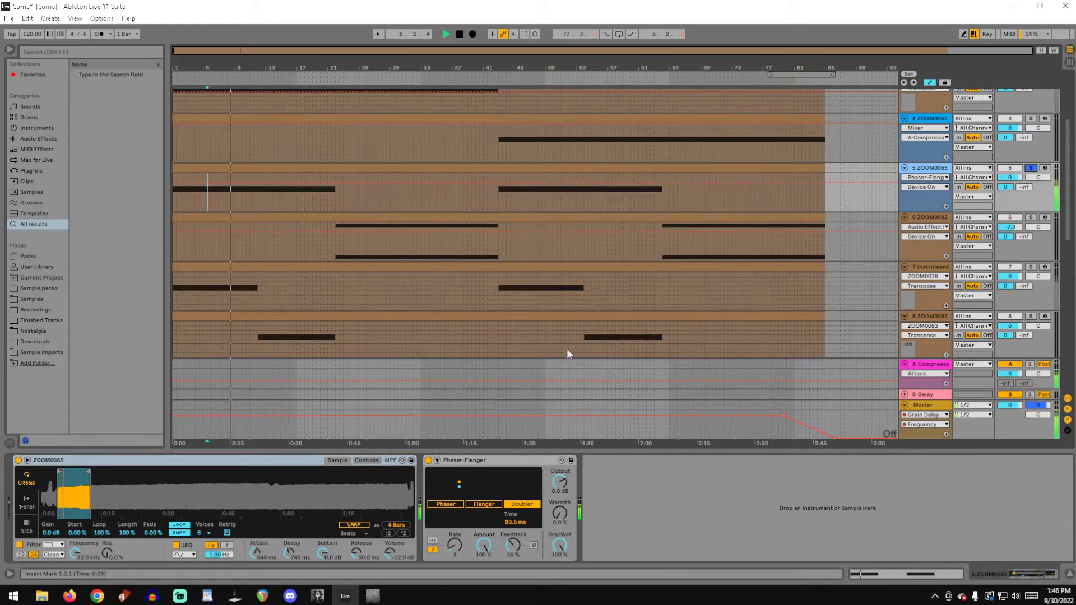
click(428, 460)
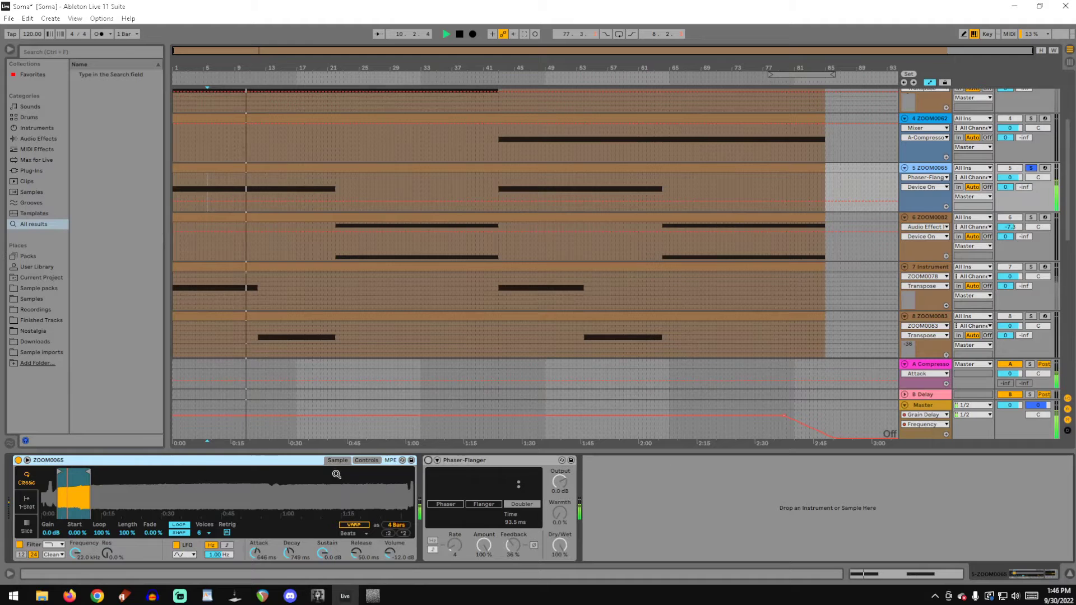
click(428, 460)
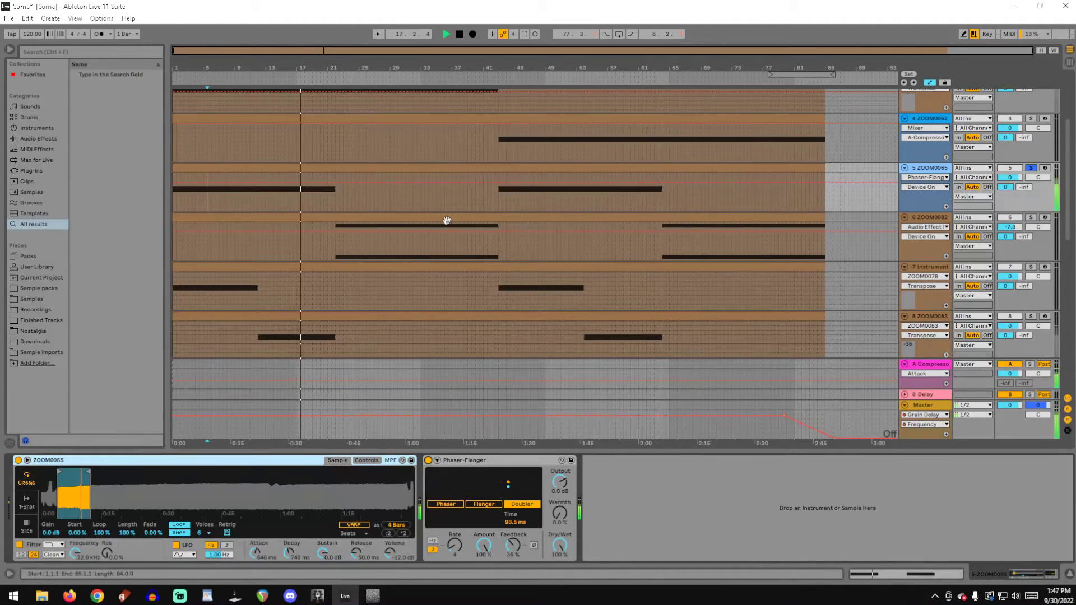
Step: Display the ZOOM0082 track's effect devices and audition the track soloed from bar 28
click(388, 255)
click(1030, 218)
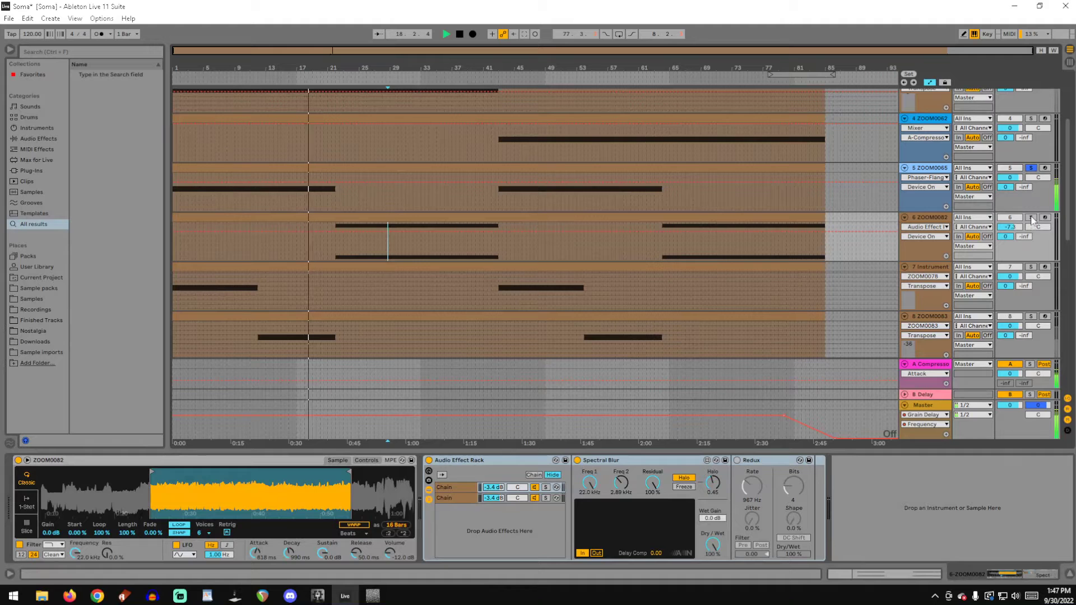
key(space)
key(space)
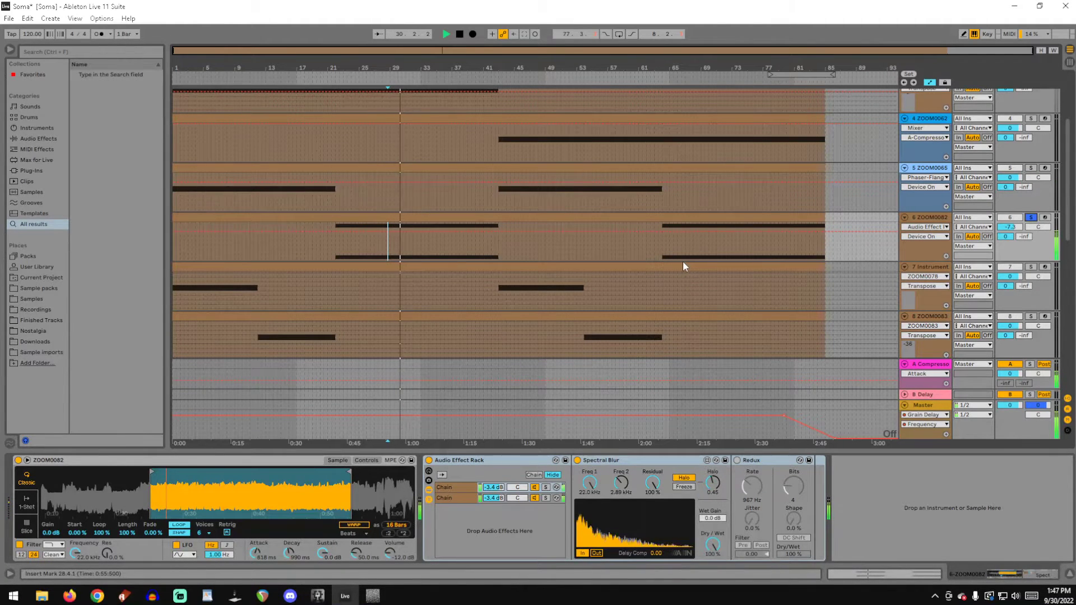
Step: Audition the seventh track, the Instrument Rack with ZOOM0078, soloed from bar 3
scroll(677, 223, down, 3)
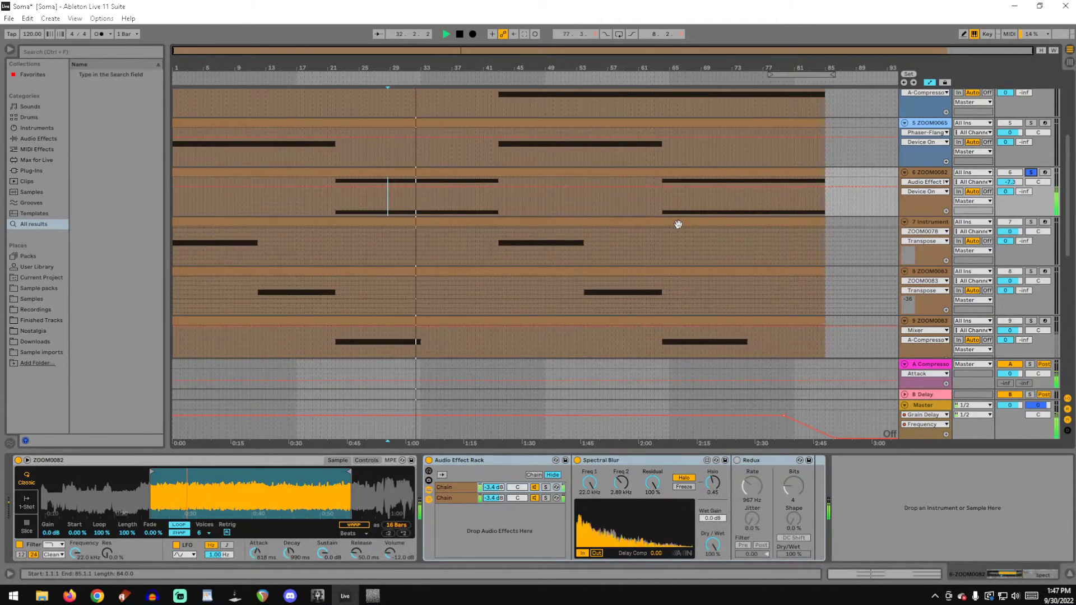
scroll(678, 224, down, 3)
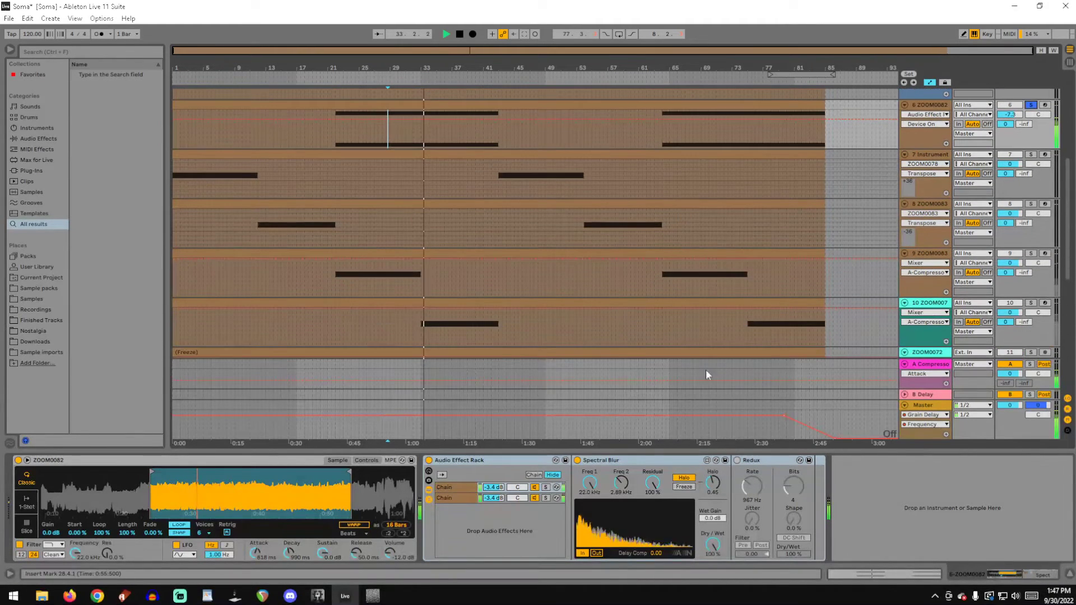
click(188, 175)
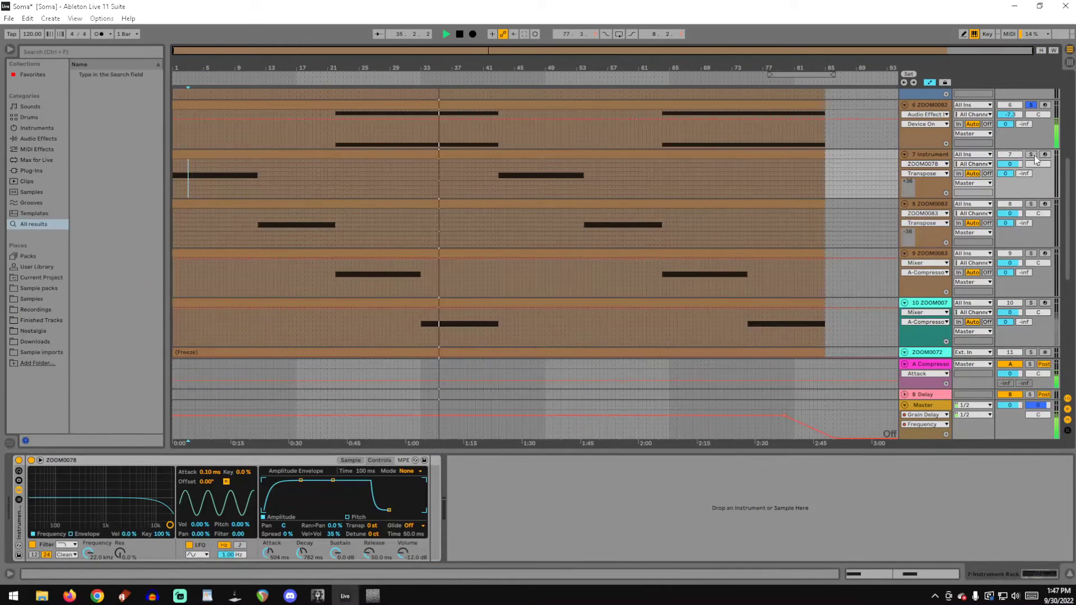
click(1031, 156)
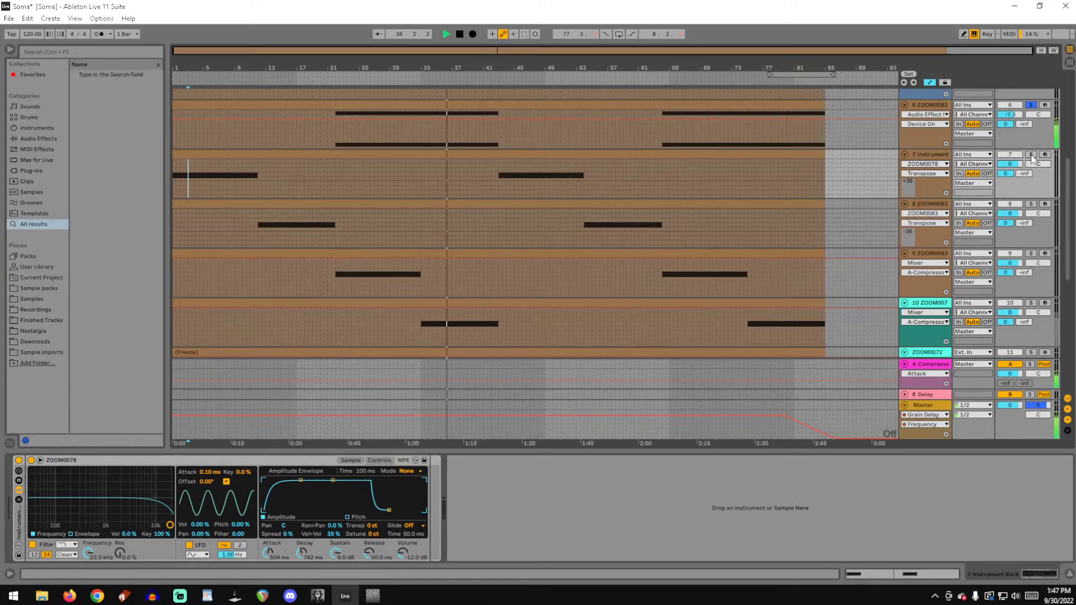
key(space)
key(space)
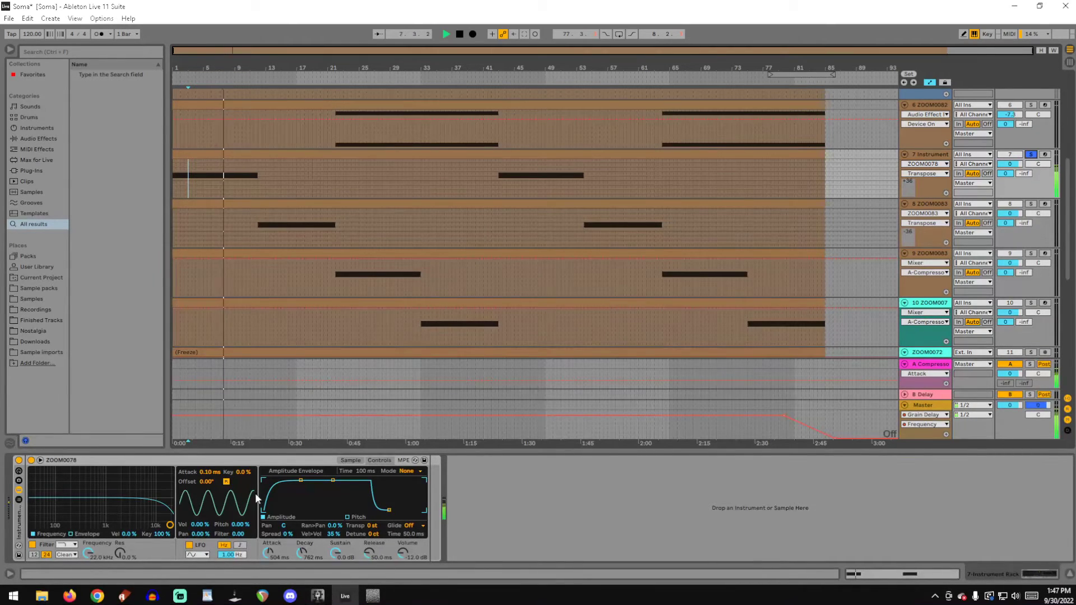
Step: Examine the looped region of the seventh track's ZOOM0078 sample waveform, and solo the eighth track
click(350, 460)
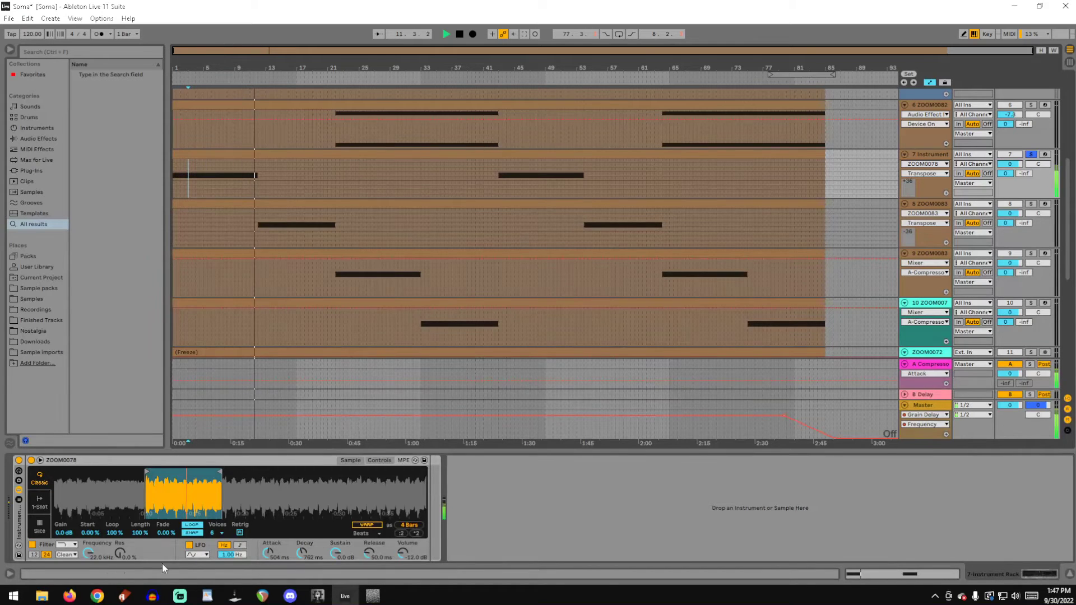
drag(182, 496, 182, 471)
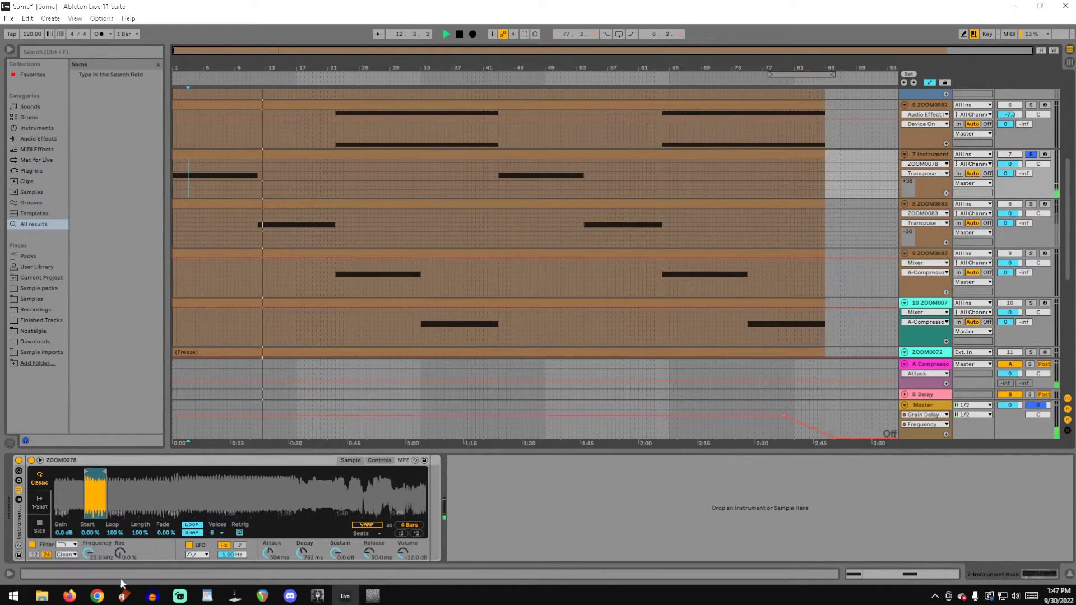
click(1031, 204)
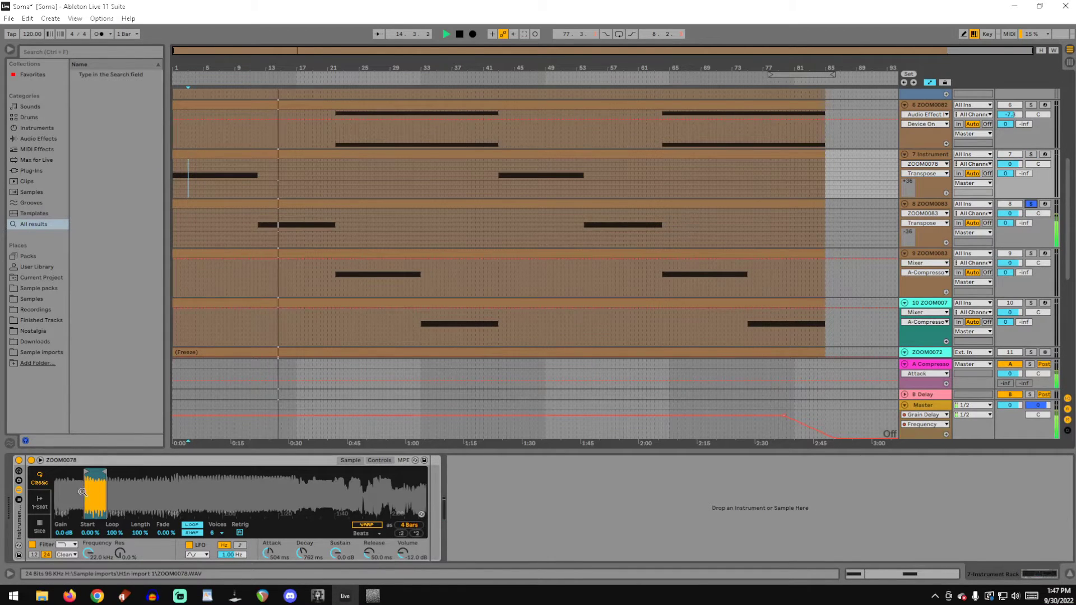
mouse_move(174, 488)
mouse_down()
mouse_move(173, 476)
mouse_move(160, 513)
mouse_move(159, 487)
mouse_up()
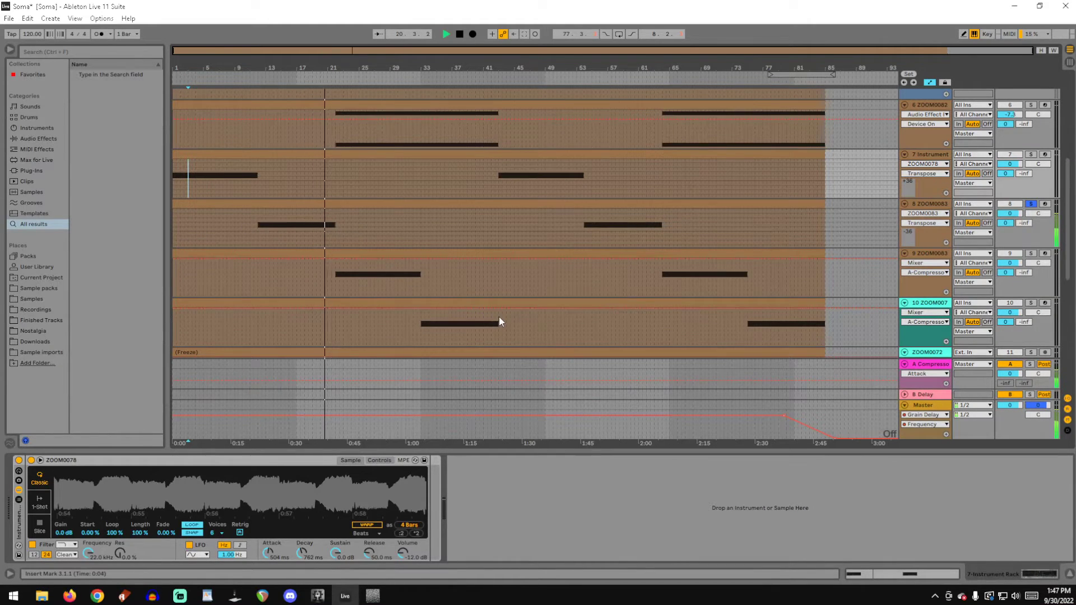
Step: Display the eighth track's ZOOM0083 Simpler controls, and audition the ninth track soloed while reviewing its own ZOOM0083 sample
click(298, 210)
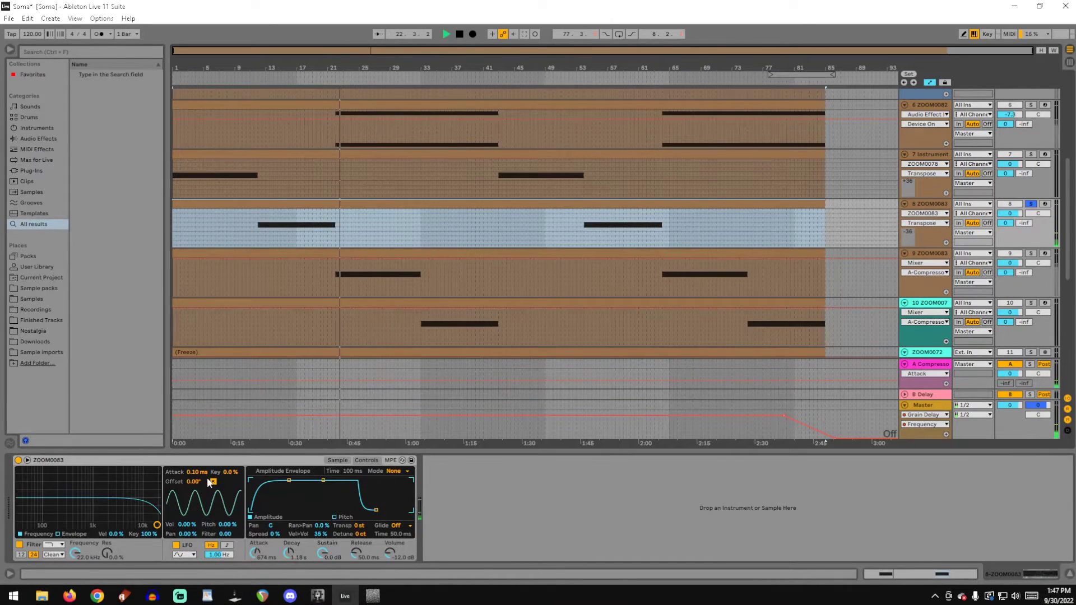
click(359, 281)
click(1030, 253)
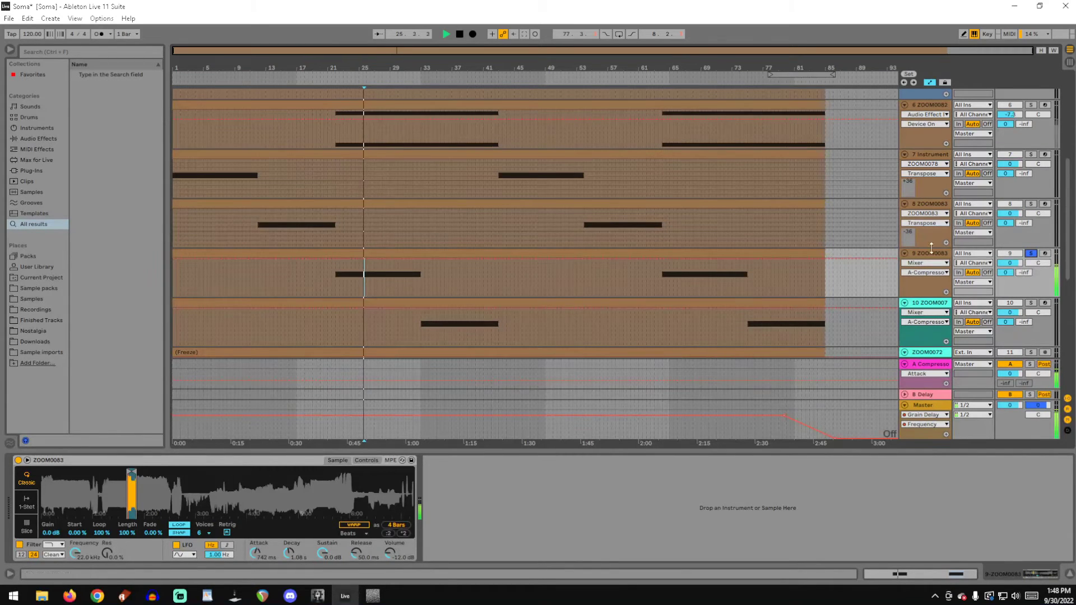
click(795, 254)
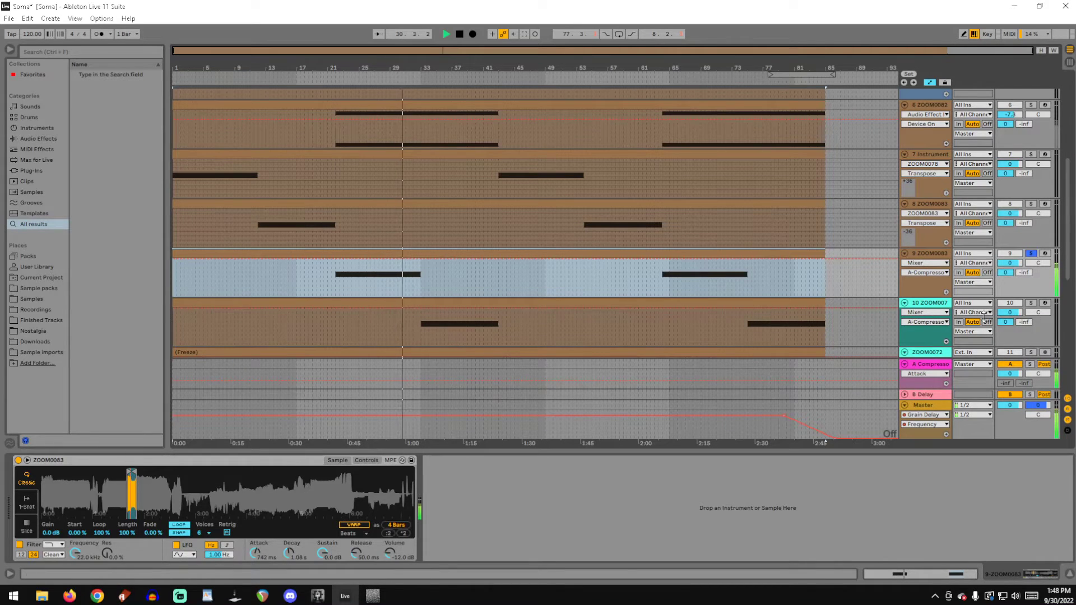
click(371, 281)
click(371, 256)
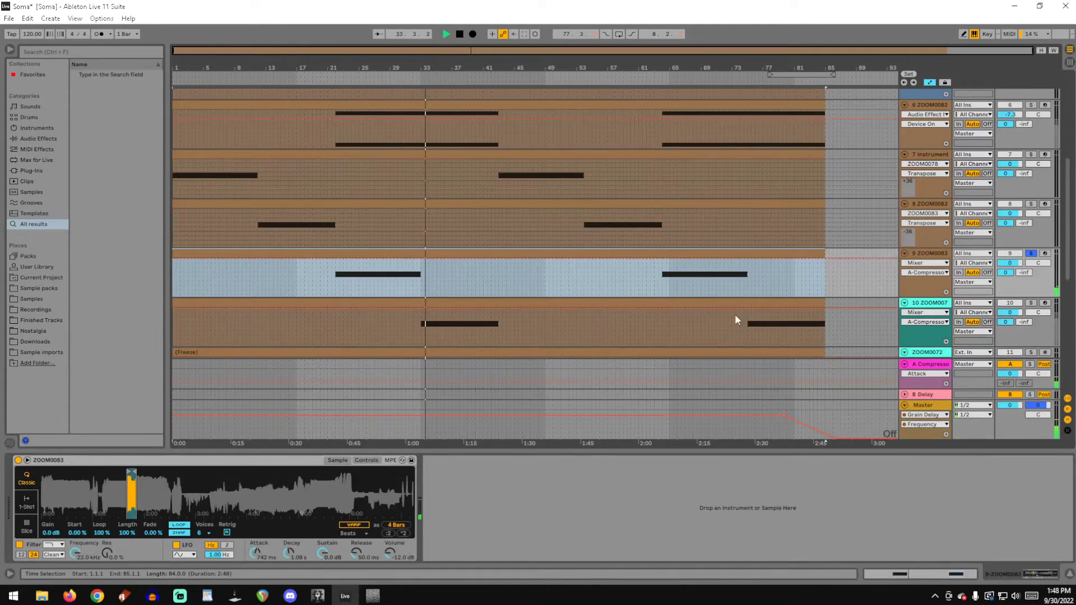
Step: Audition the tenth track soloed with its ZOOM0071 Simpler sample displayed, and stop playback
click(599, 307)
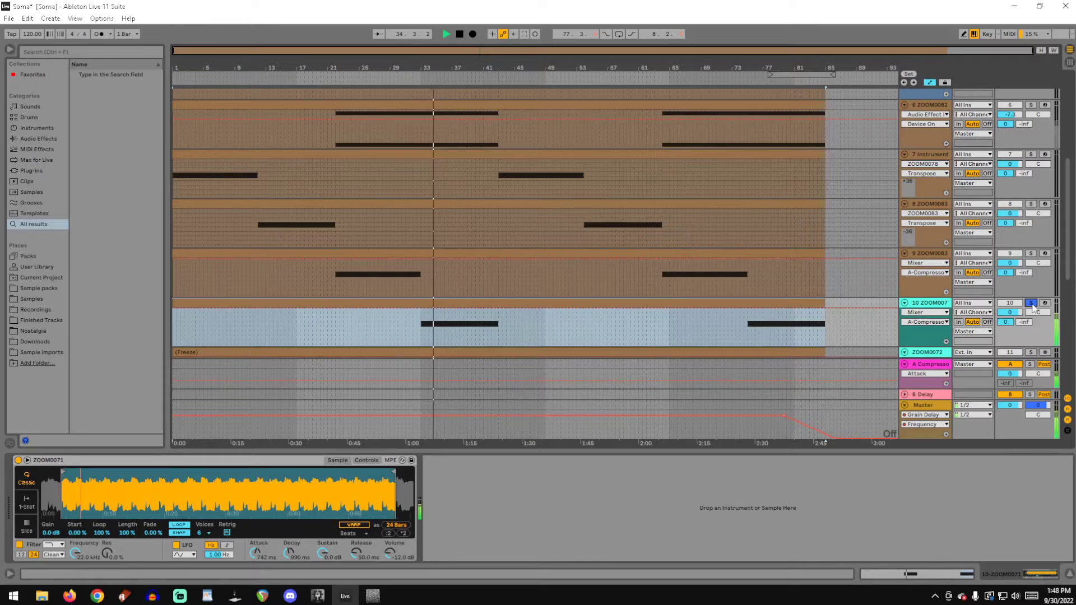
right_click(400, 414)
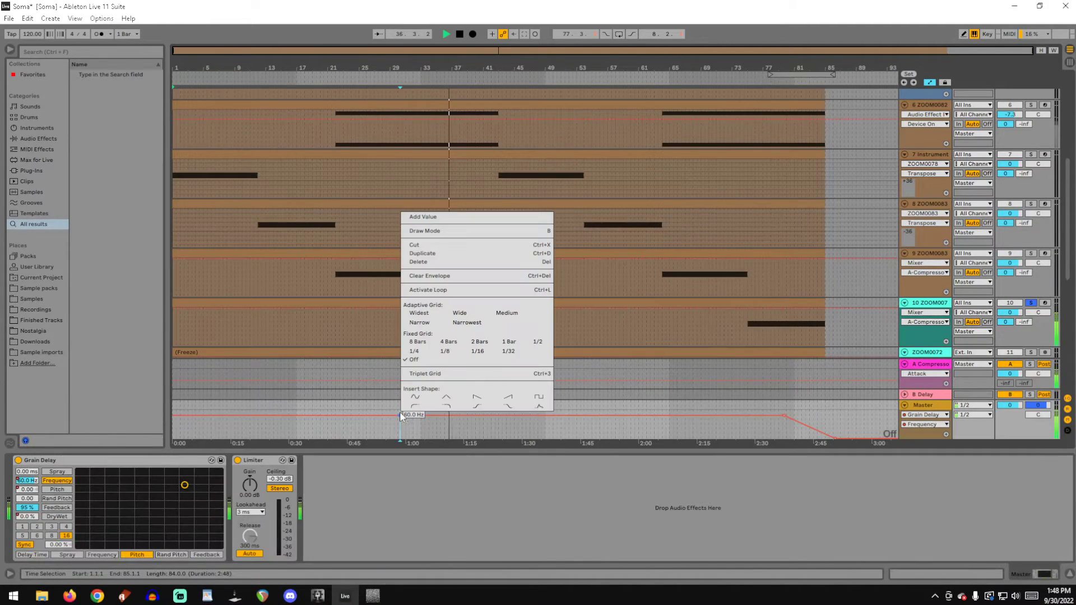
click(815, 563)
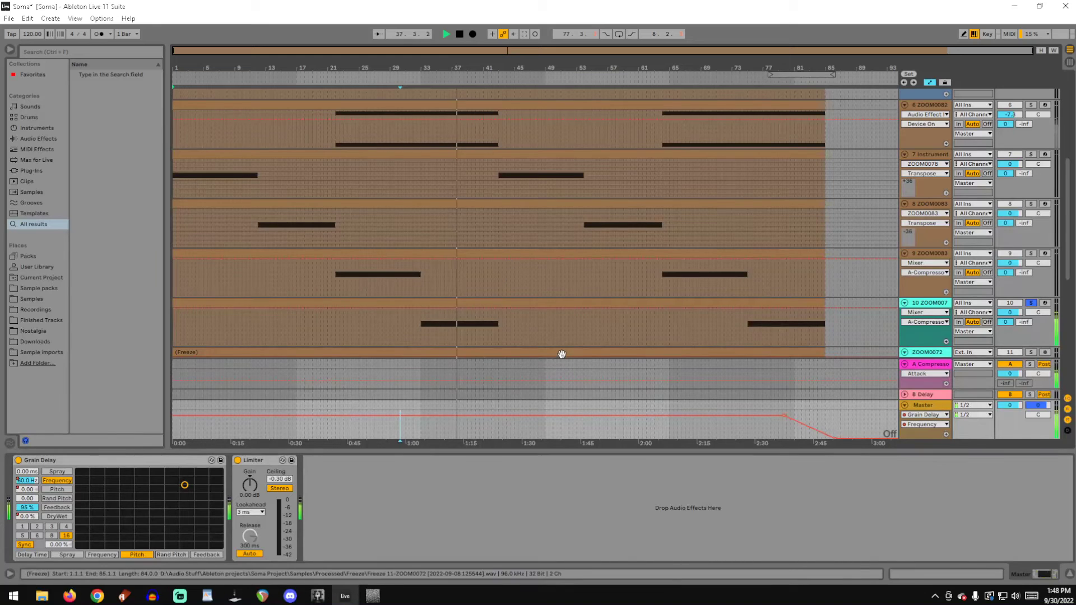
click(543, 326)
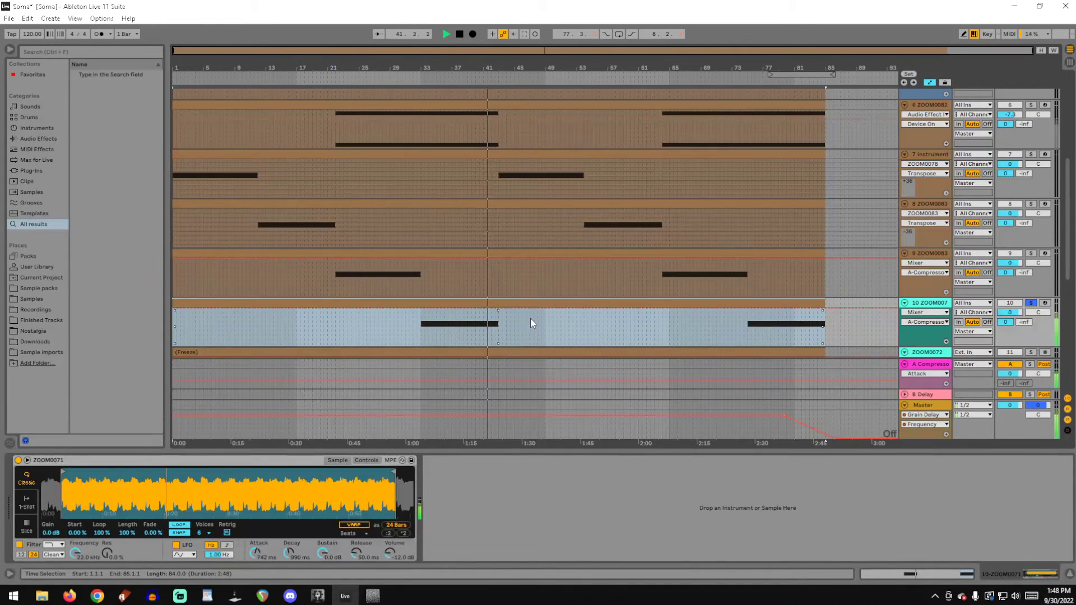
scroll(530, 318, down, 6)
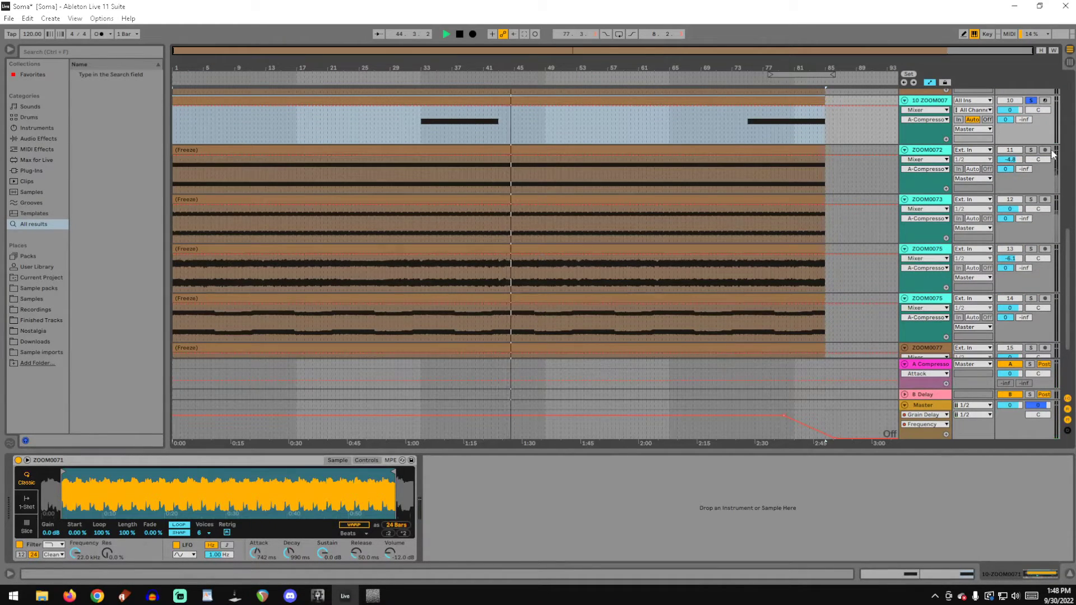
scroll(557, 174, up, 2)
scroll(557, 174, up, 2)
key(space)
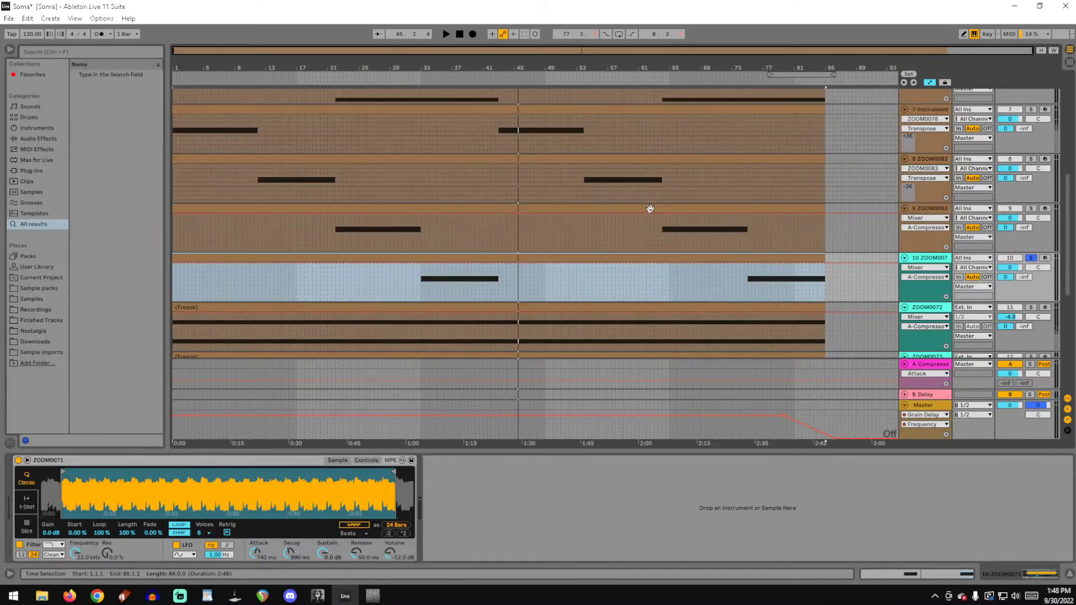
Step: Display the frozen ZOOM0072 track's effect devices and play the project from bar 1
scroll(669, 214, up, 2)
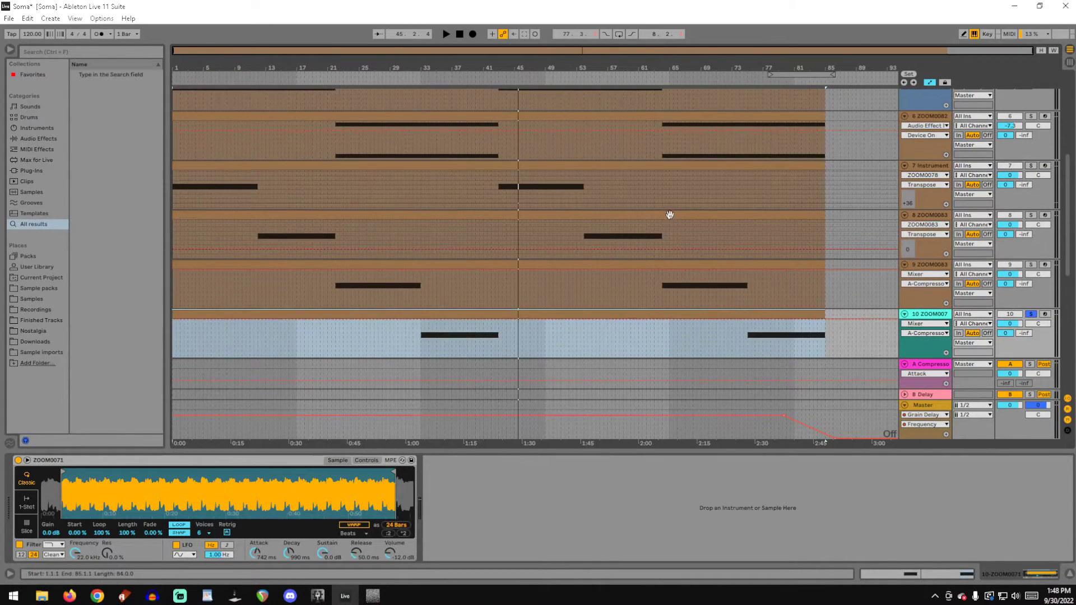
scroll(495, 193, down, 6)
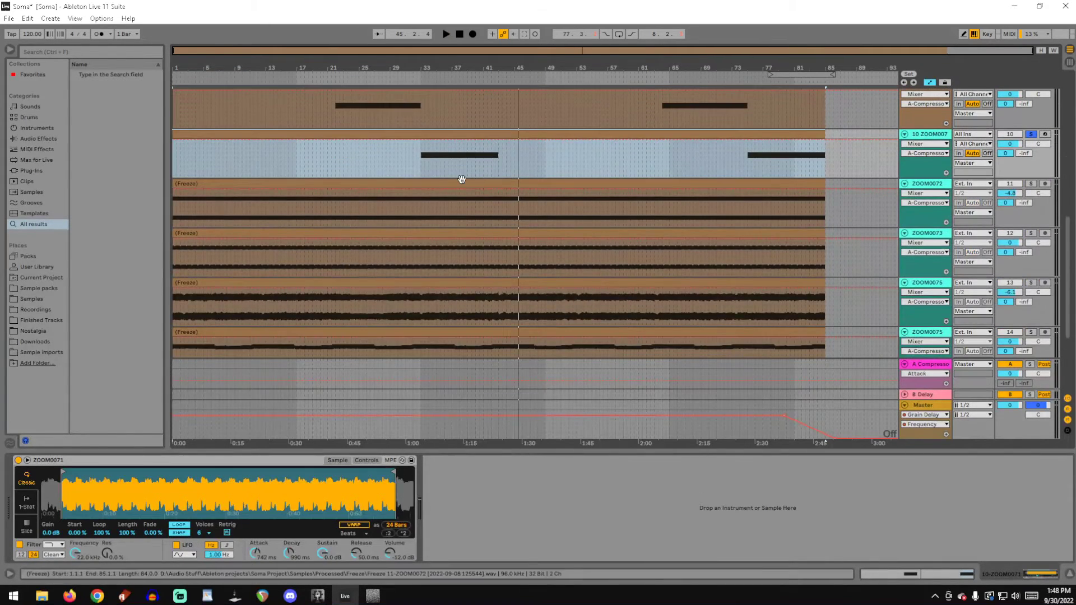
click(462, 193)
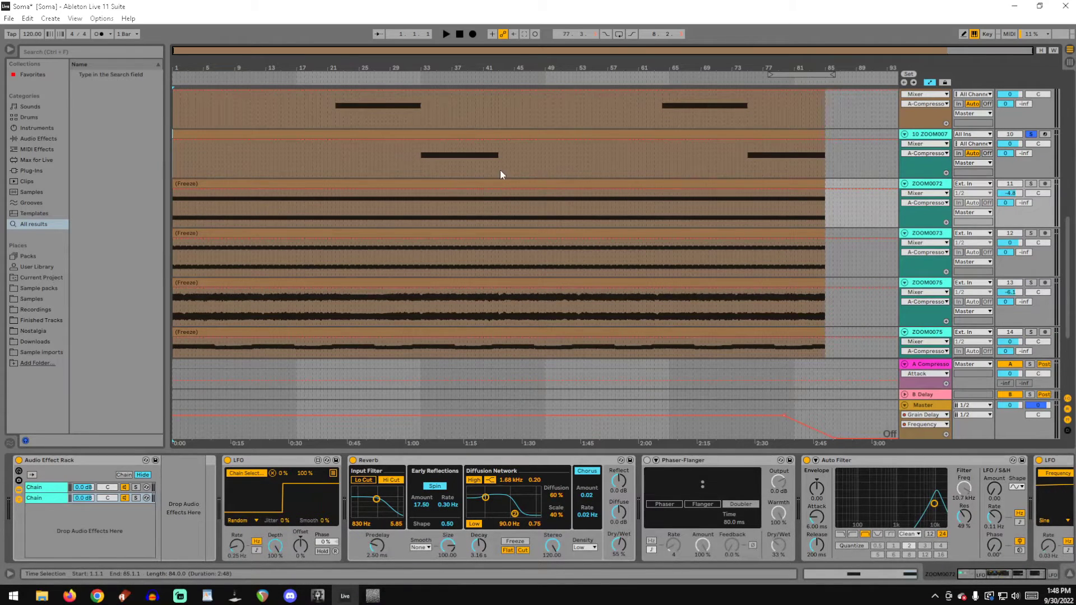
click(455, 182)
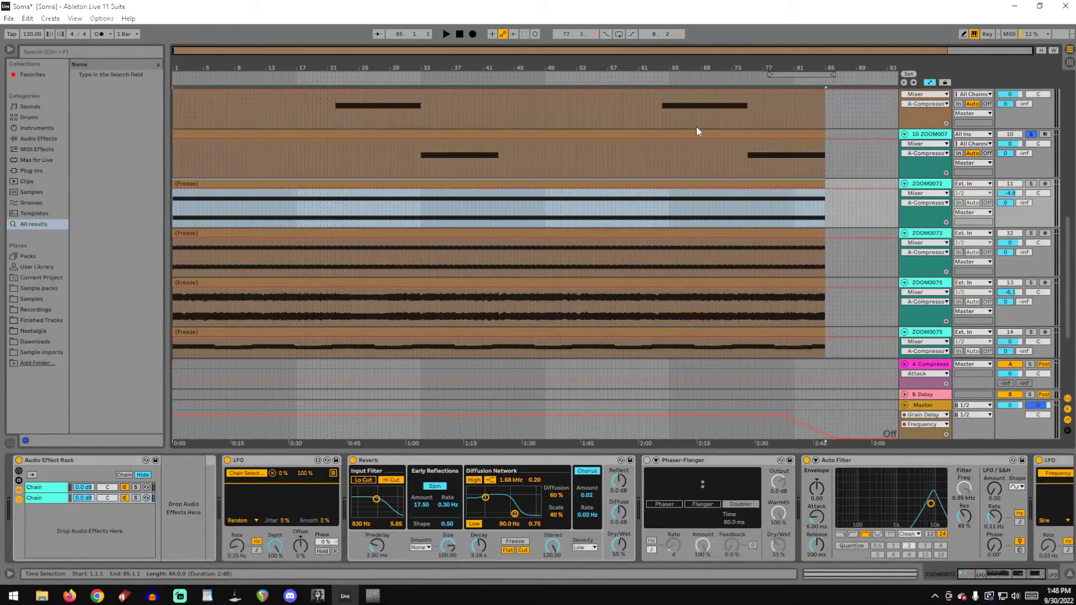
key(space)
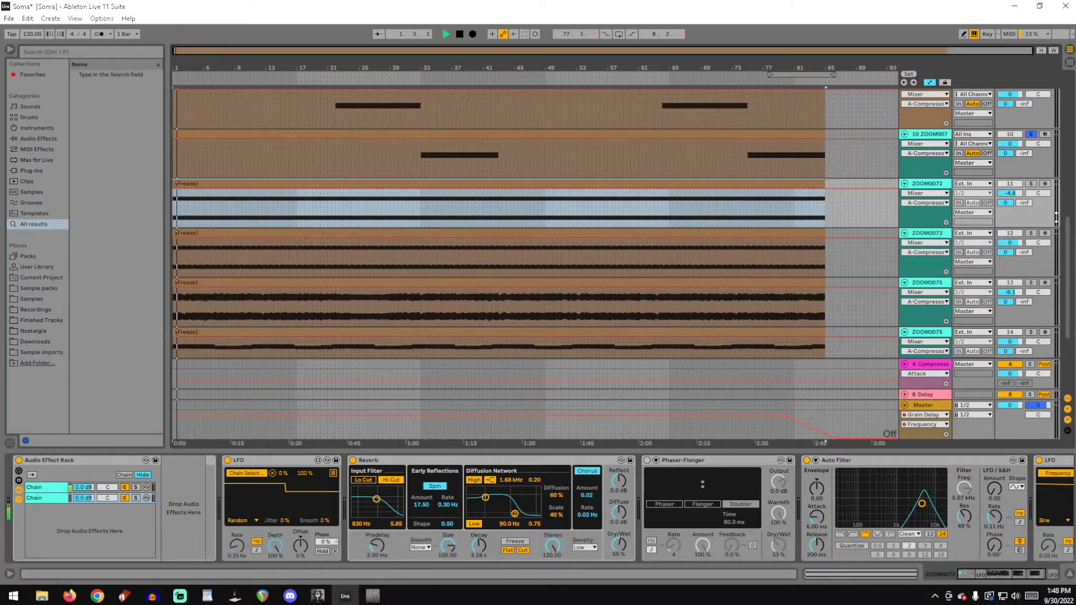
Step: Review the Audio Effect Racks on the frozen ZOOM0073 and ZOOM0075 tracks
click(424, 232)
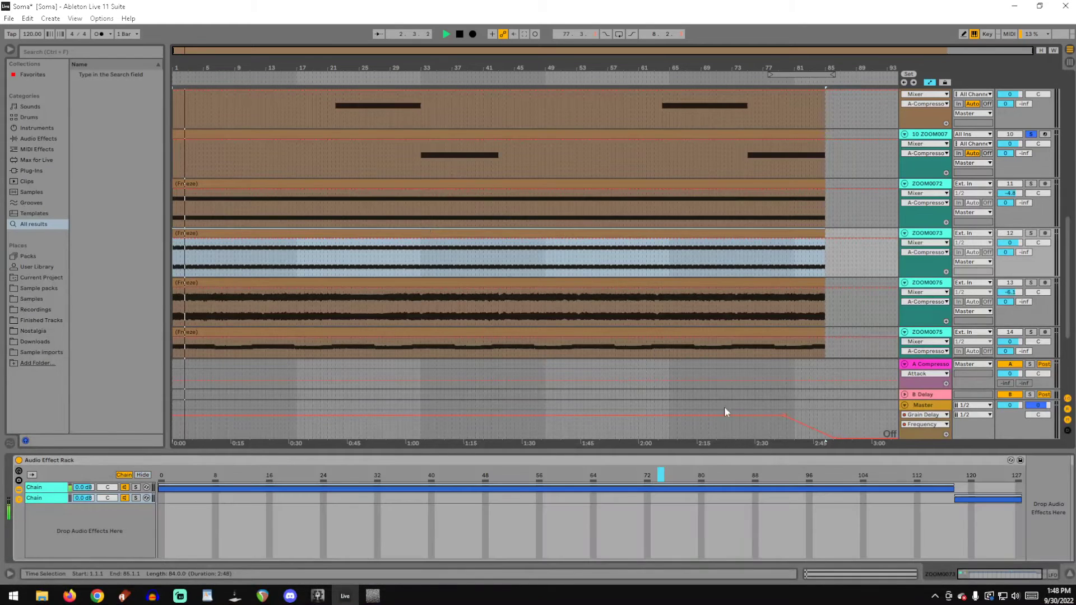
drag(1007, 576, 1051, 576)
click(548, 283)
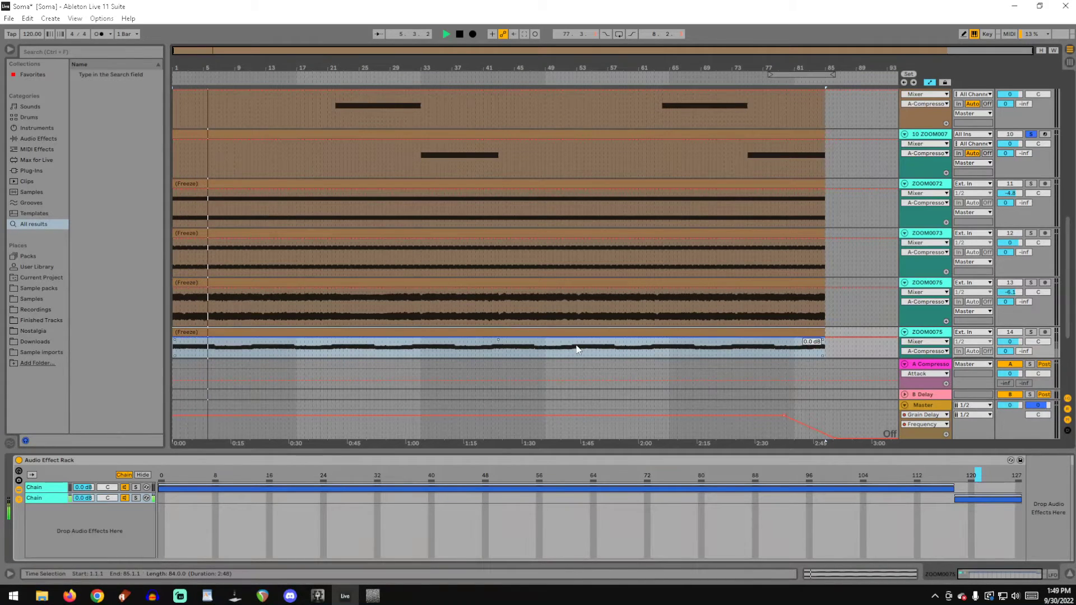
Step: Return to the ZOOM0072 track, display its Audio Effect Rack's chain zones and select the second chain with playback stopped
click(261, 180)
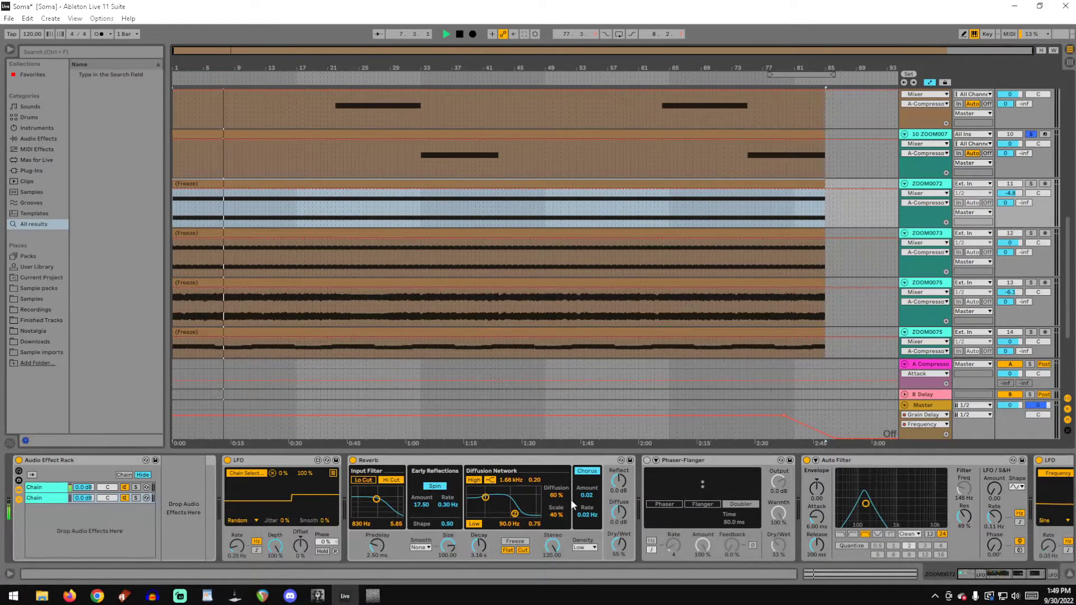
click(124, 474)
key(space)
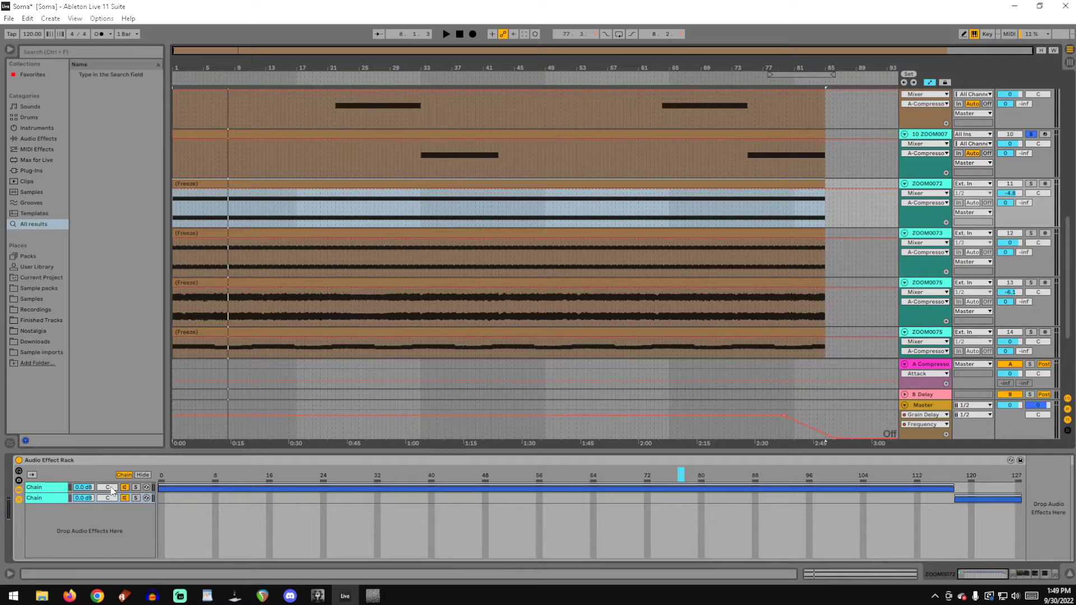
right_click(140, 496)
click(130, 537)
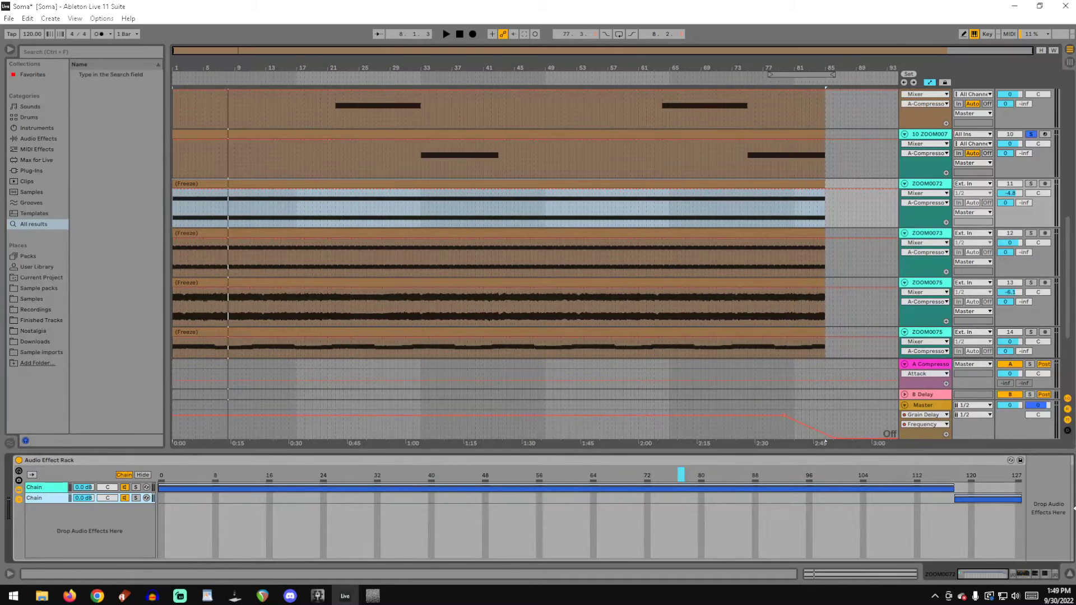
Step: Try the ZOOM0072 track soloed from bar 1 with the second chain's zone extended down to 0, and review its effect devices
key(space)
drag(951, 500, 2, 493)
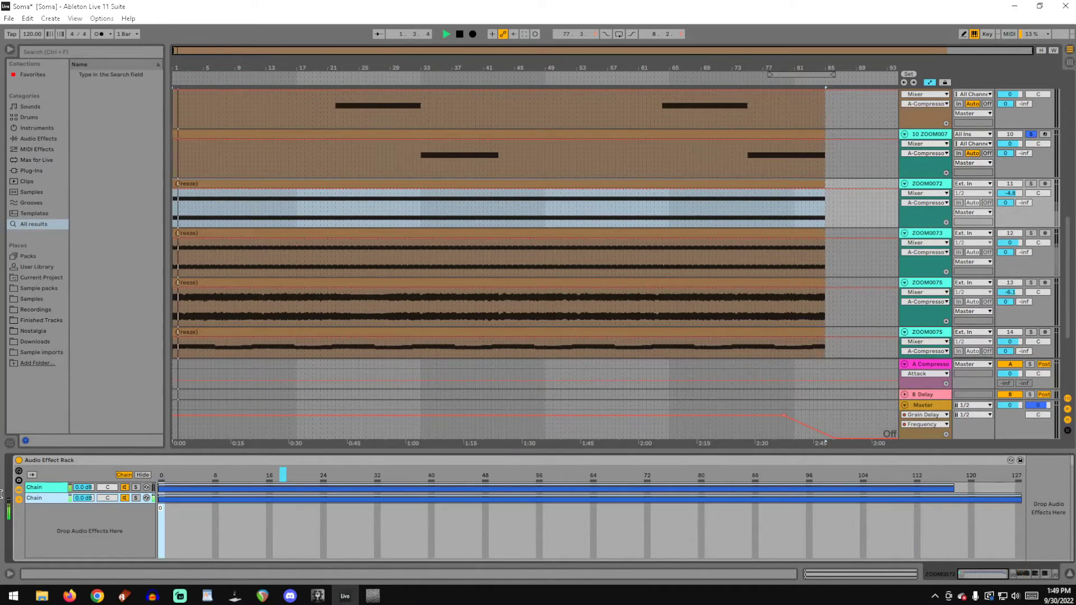
key(space)
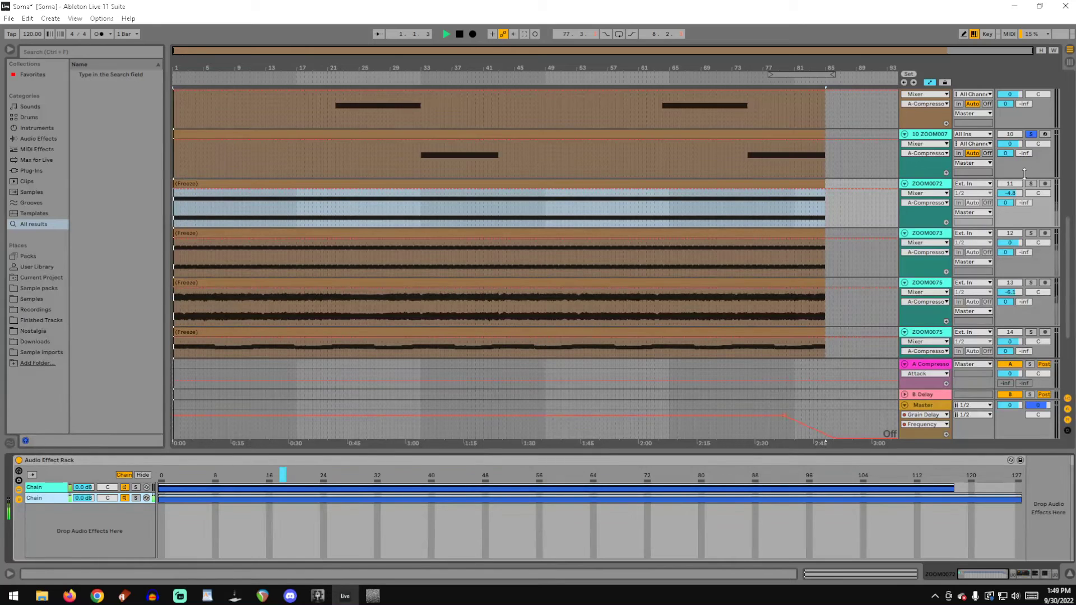
click(1030, 183)
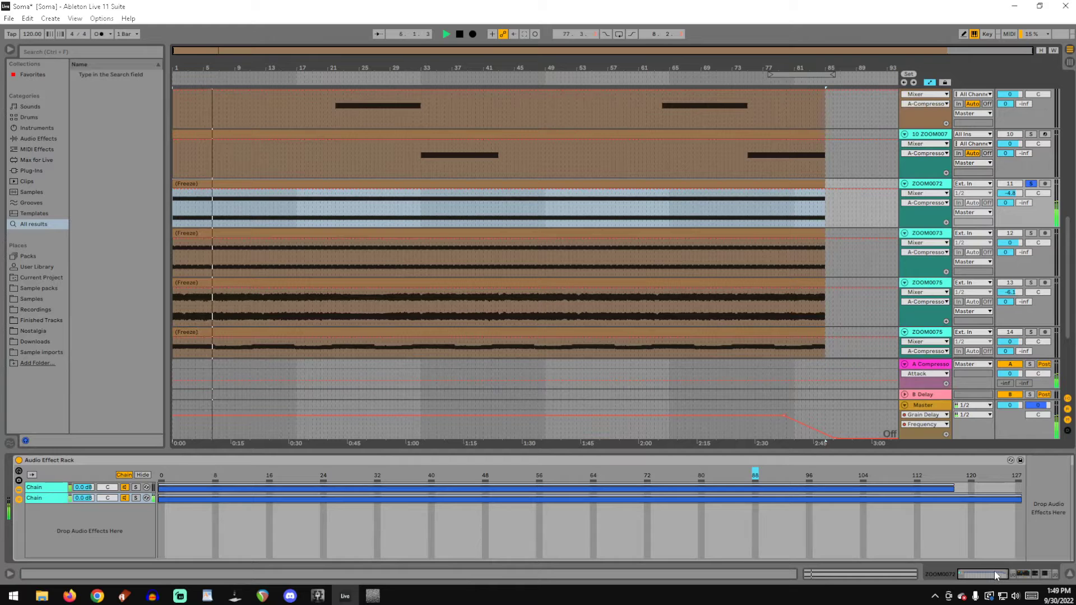
drag(995, 572, 1023, 561)
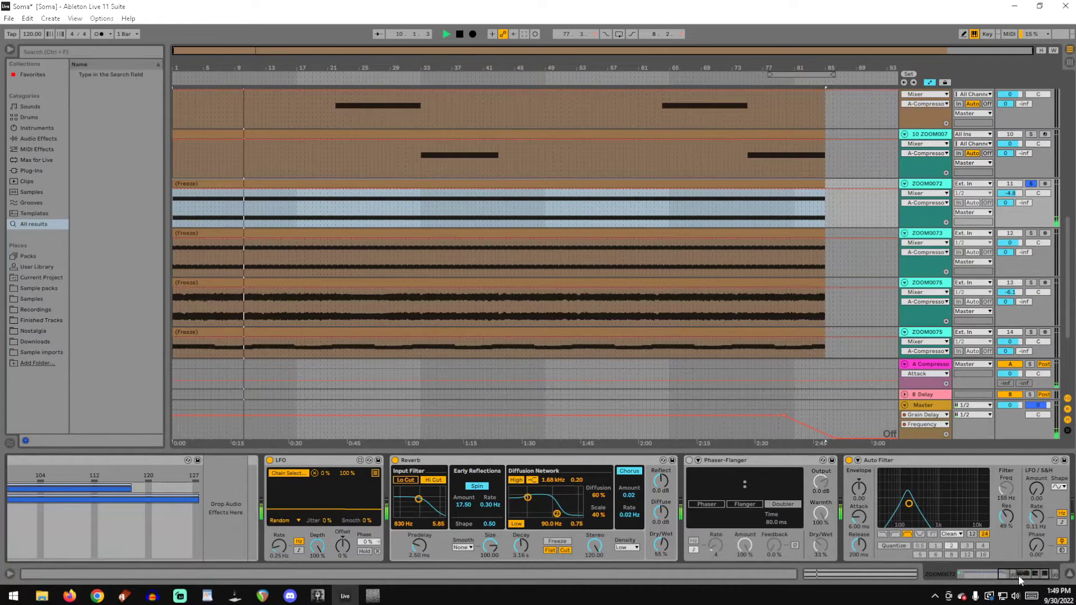
mouse_move(1017, 575)
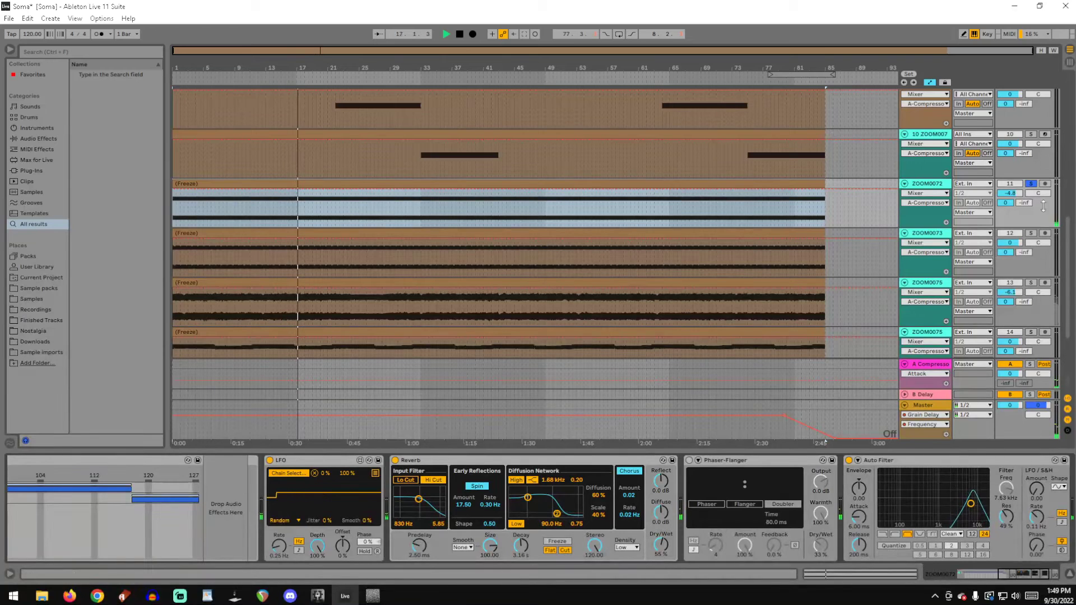
Step: Solo the ZOOM0073 track and extend the second chain's zone in its Audio Effect Rack down to 0
click(1030, 232)
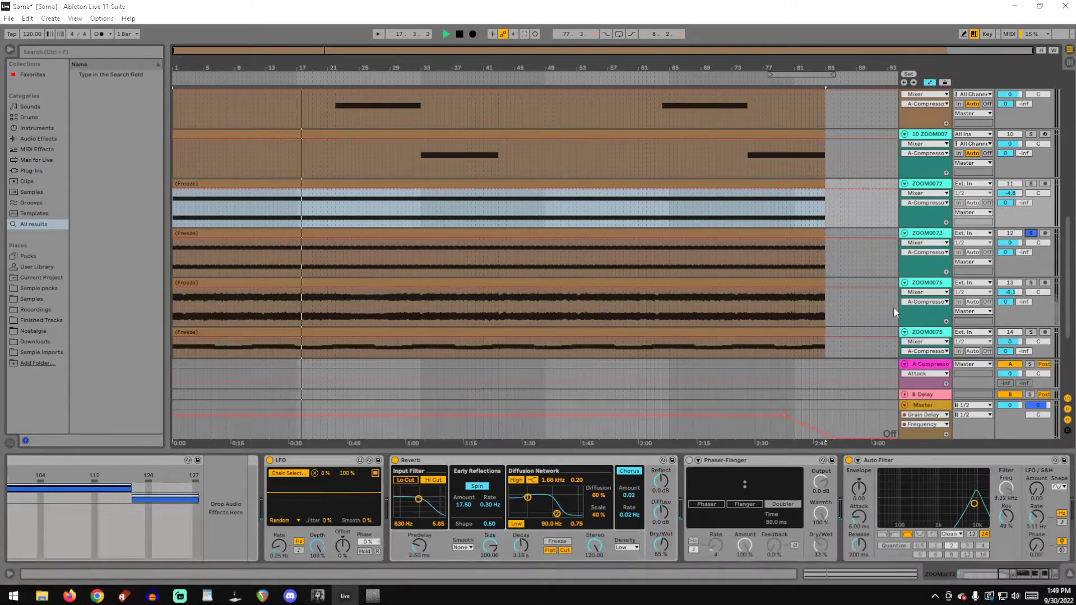
click(545, 233)
drag(762, 499, 1, 526)
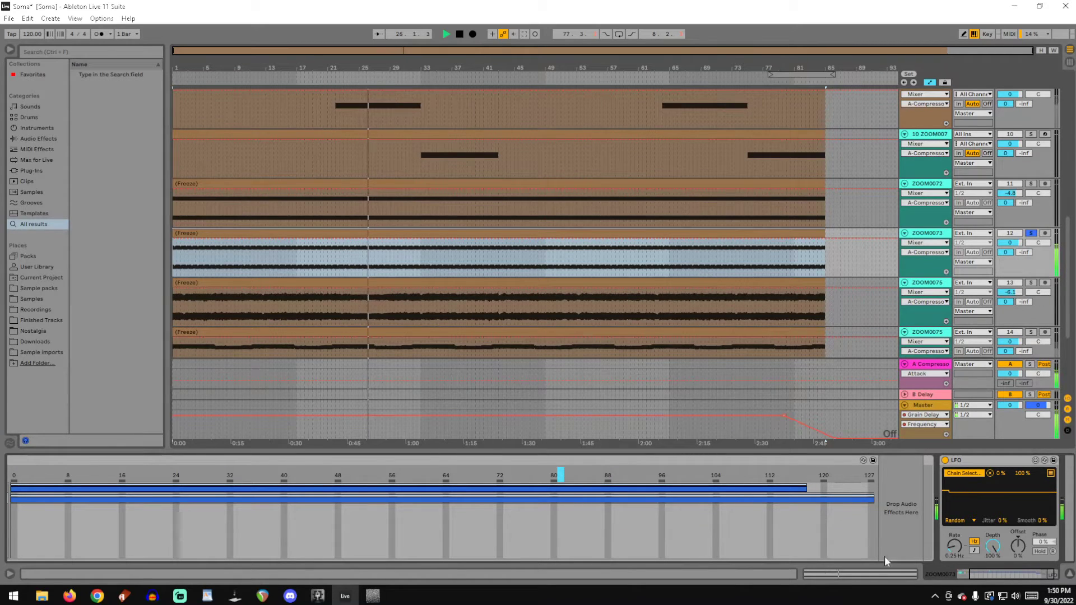
Step: Solo the thirteenth track, ZOOM0075, and extend its rack's second chain zone down to 0
click(1032, 283)
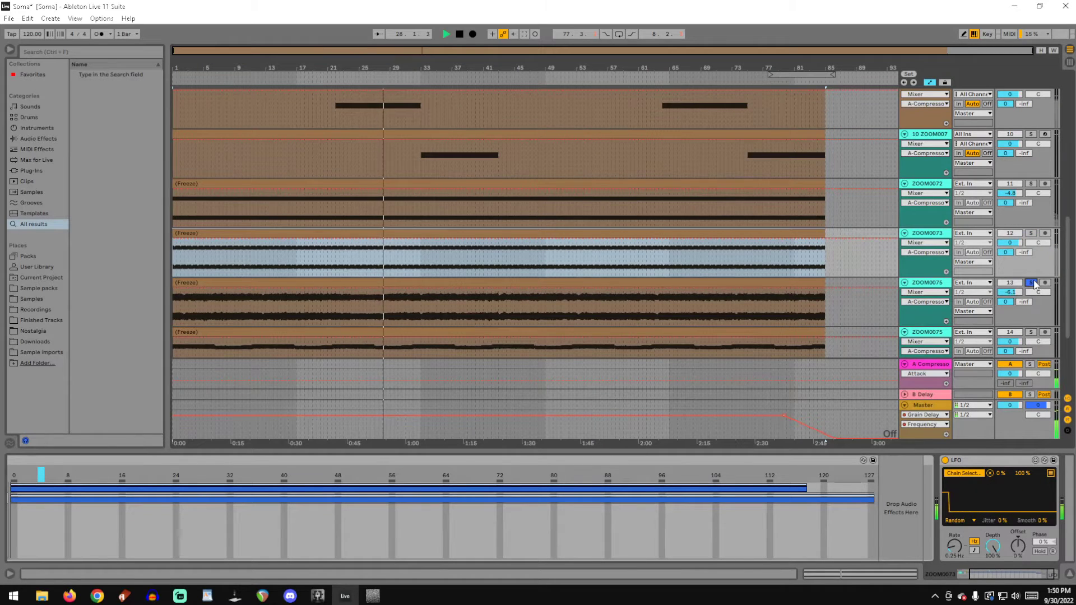
click(633, 284)
drag(494, 499, 2, 490)
Step: Try the thirteenth track's Filter Delay with its Dry level at -inf dB and the first delay line's volume adjusted
drag(990, 575, 1042, 577)
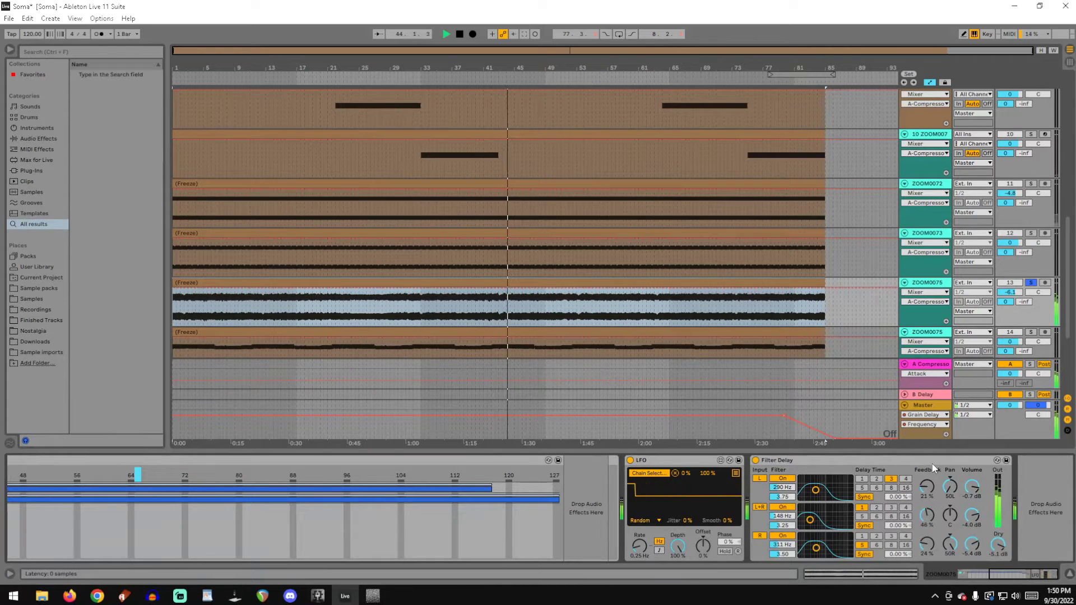
drag(999, 547, 999, 600)
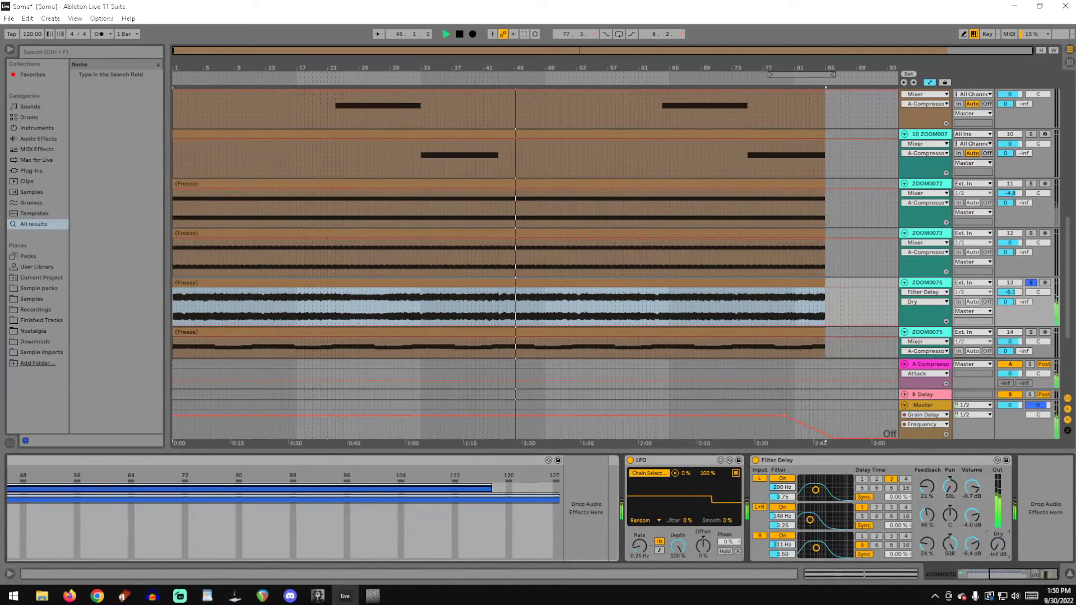
drag(972, 487, 972, 469)
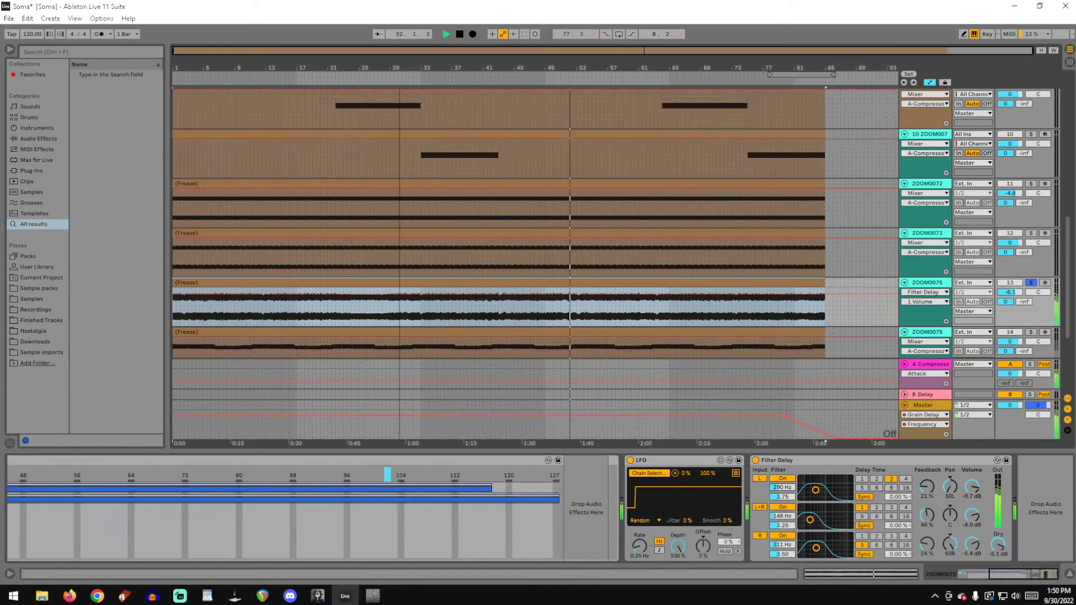
drag(1021, 575, 909, 563)
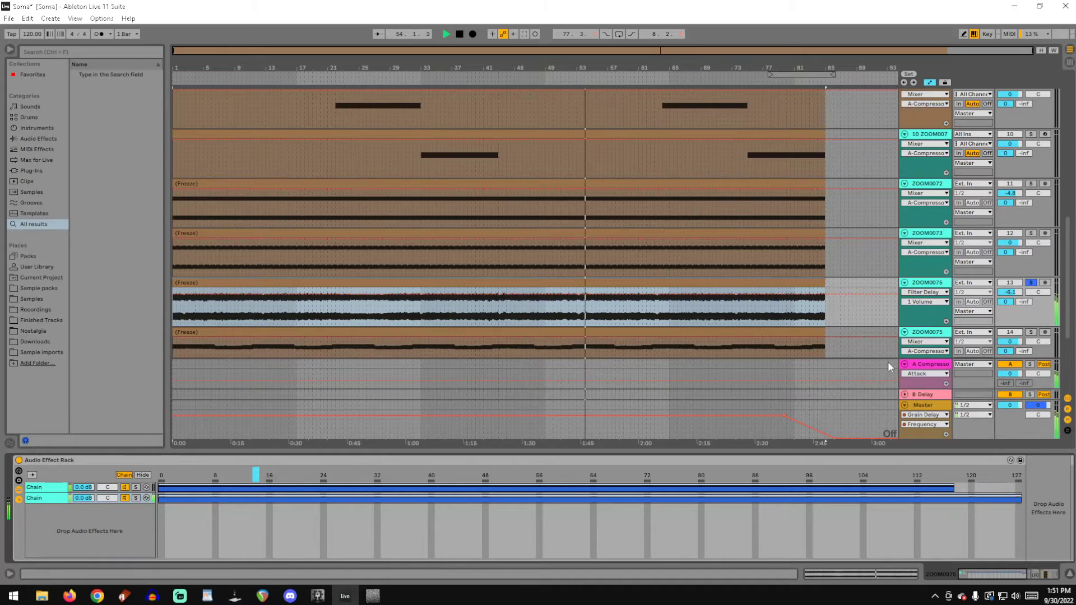
Step: Solo the fourteenth track, the second ZOOM0075, and extend its rack's second chain zone down to 0
click(795, 331)
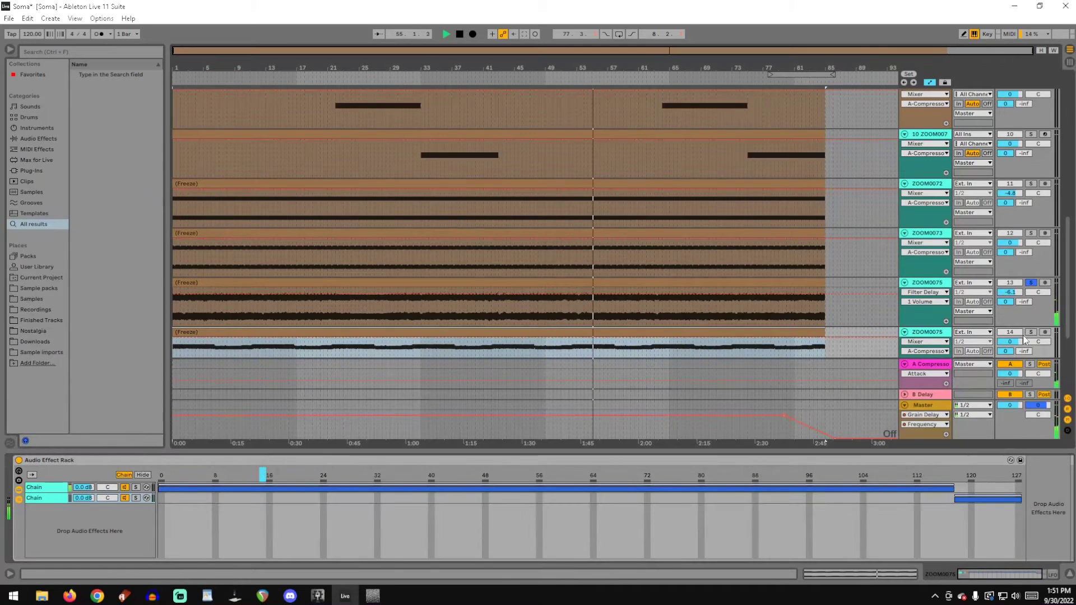
click(1031, 331)
drag(953, 499, 158, 499)
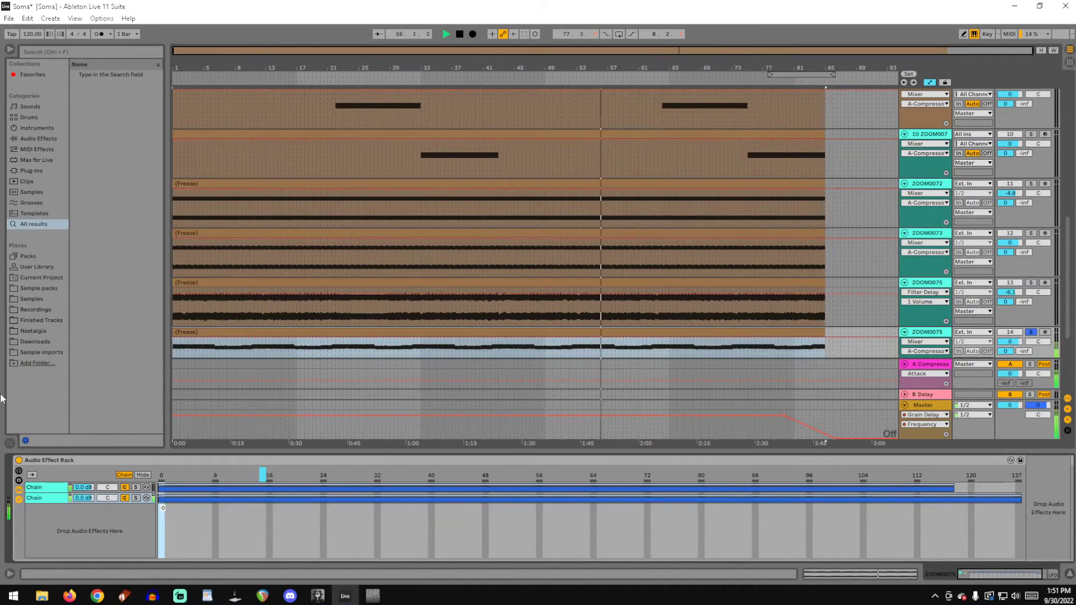
scroll(541, 324, down, 5)
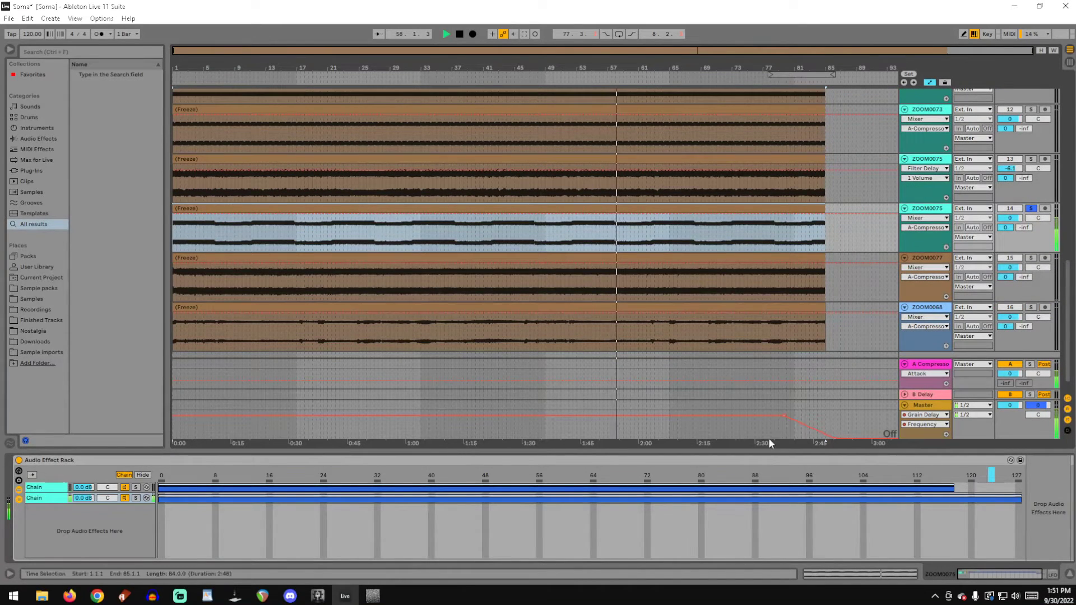
Step: Inspect both chains in the fourteenth track's Audio Effect Rack and the audio settings of its frozen clip
click(33, 490)
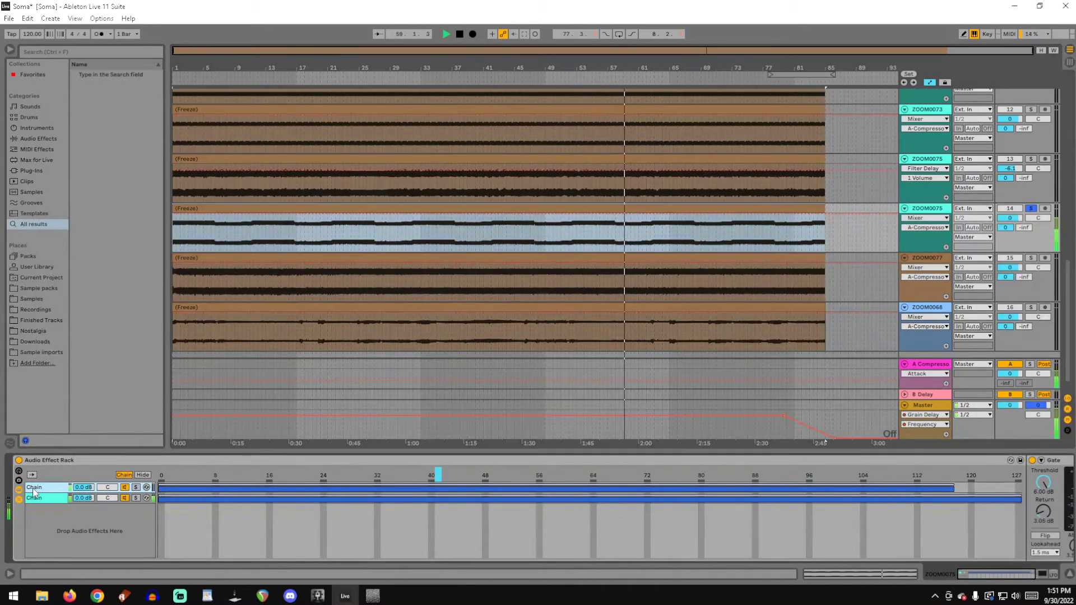
click(32, 489)
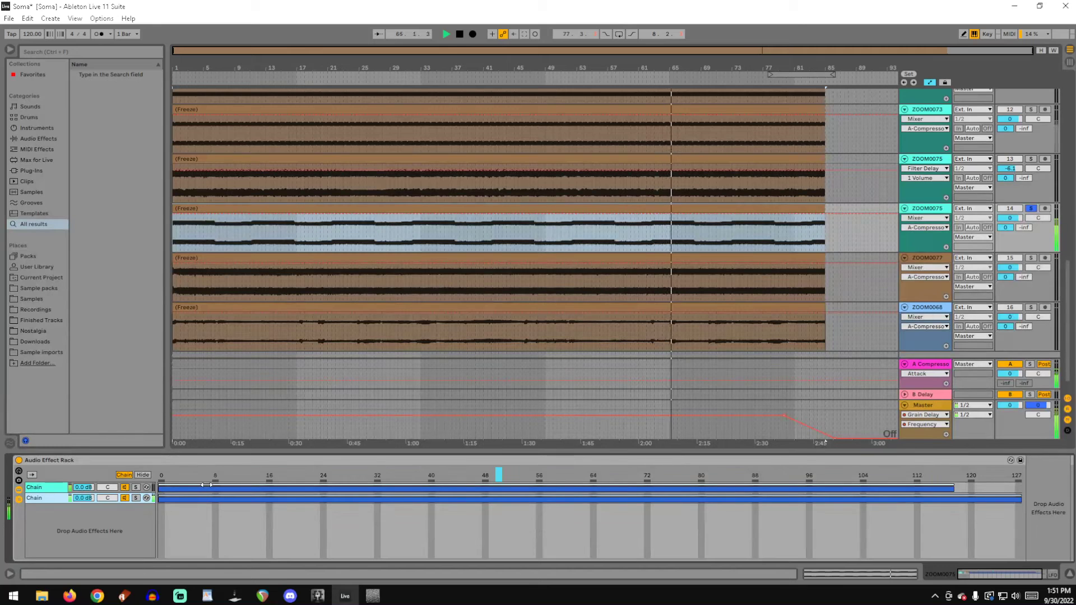
click(400, 210)
key(shift+Tab)
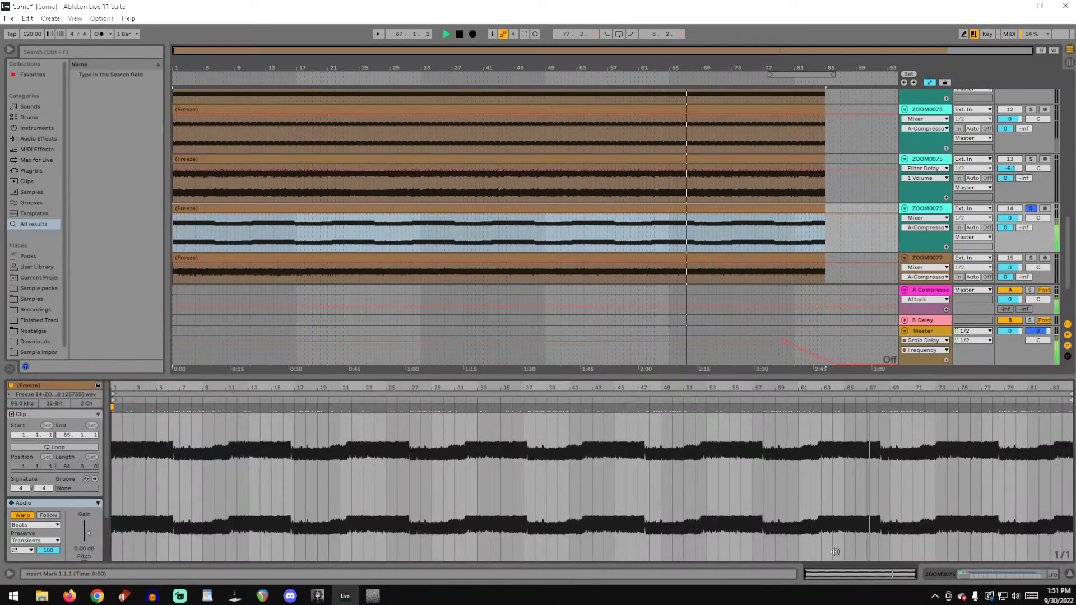
scroll(67, 485, down, 3)
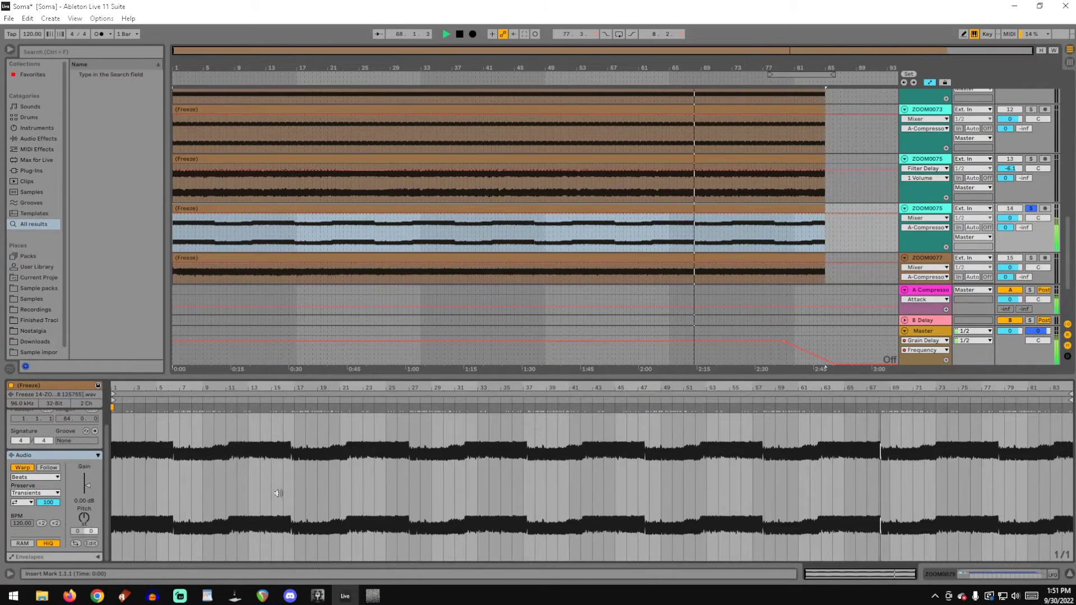
scroll(532, 224, up, 3)
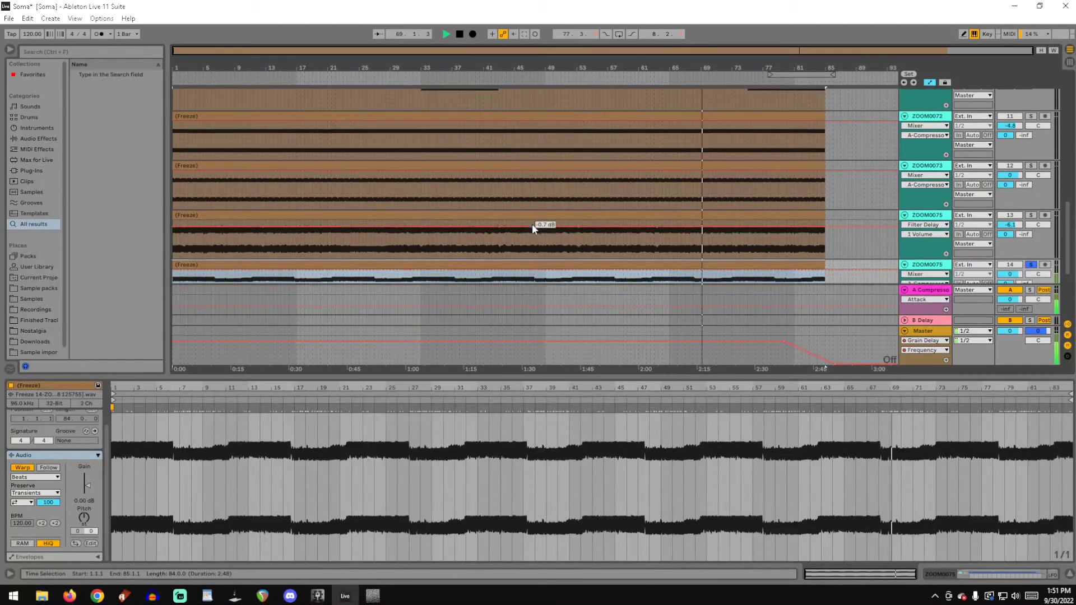
Step: Compare the frozen clip waveforms of ZOOM0072, ZOOM0073 and the two ZOOM0075 tracks
click(474, 124)
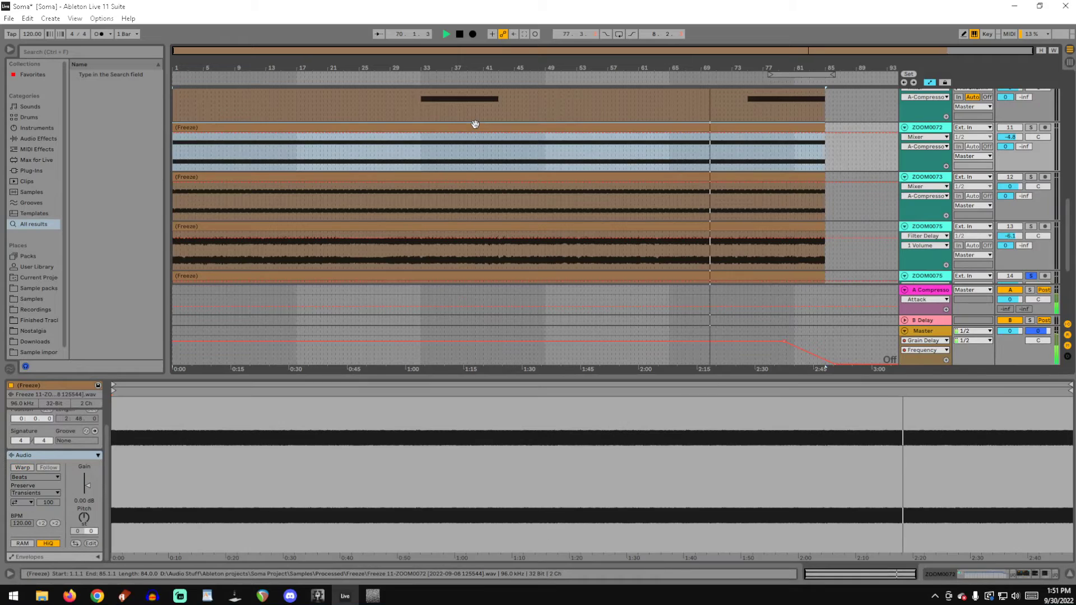
click(464, 174)
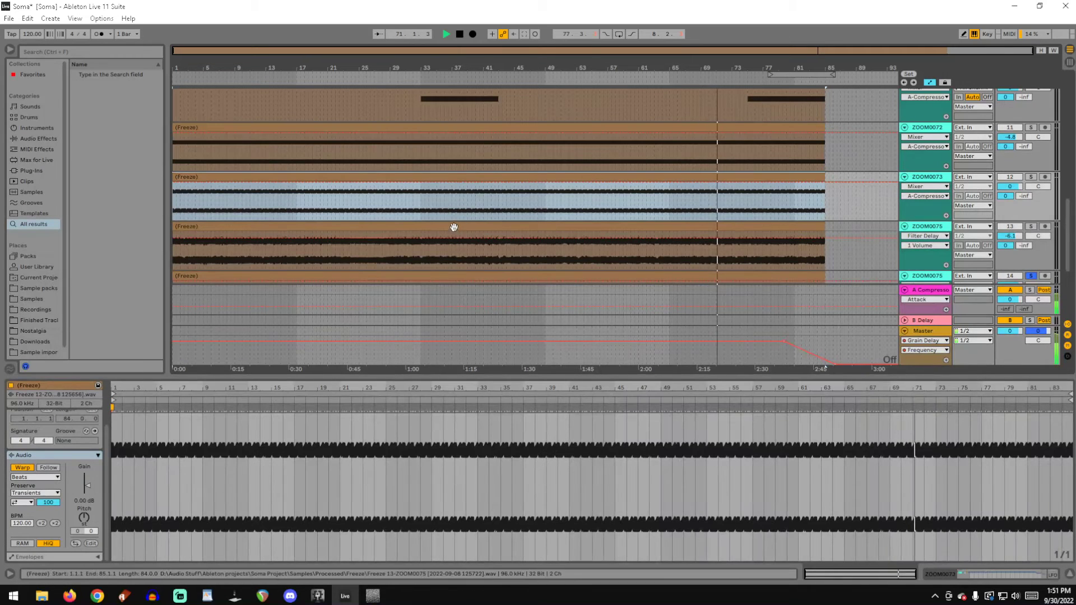
click(452, 228)
scroll(455, 230, down, 1)
scroll(455, 230, down, 1)
click(437, 252)
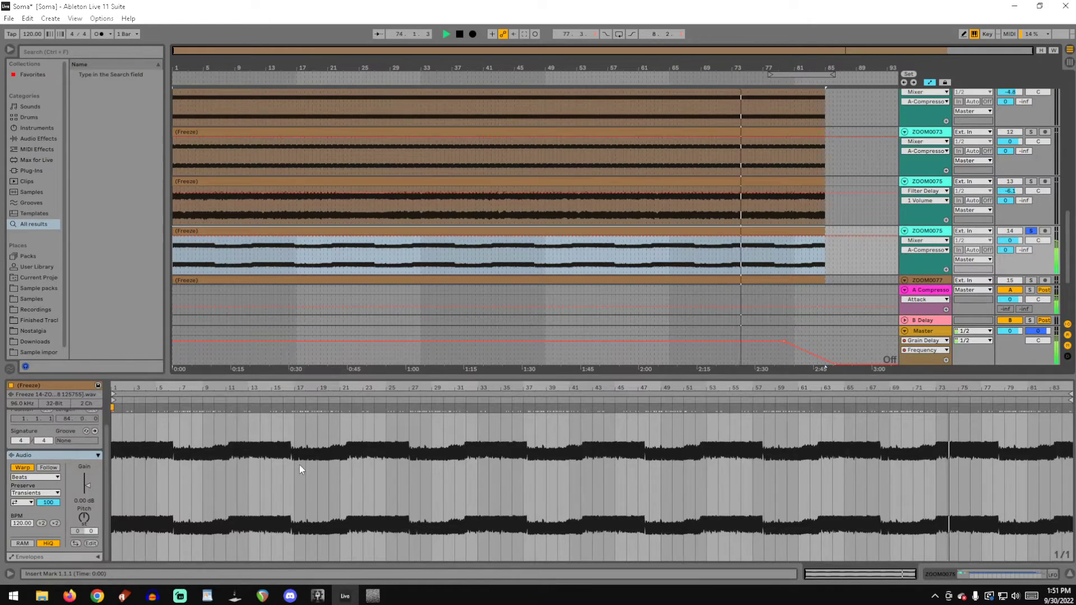
Step: Solo the fifteenth track, ZOOM0077, and extend its rack's second chain zone down to 0
scroll(631, 149, down, 4)
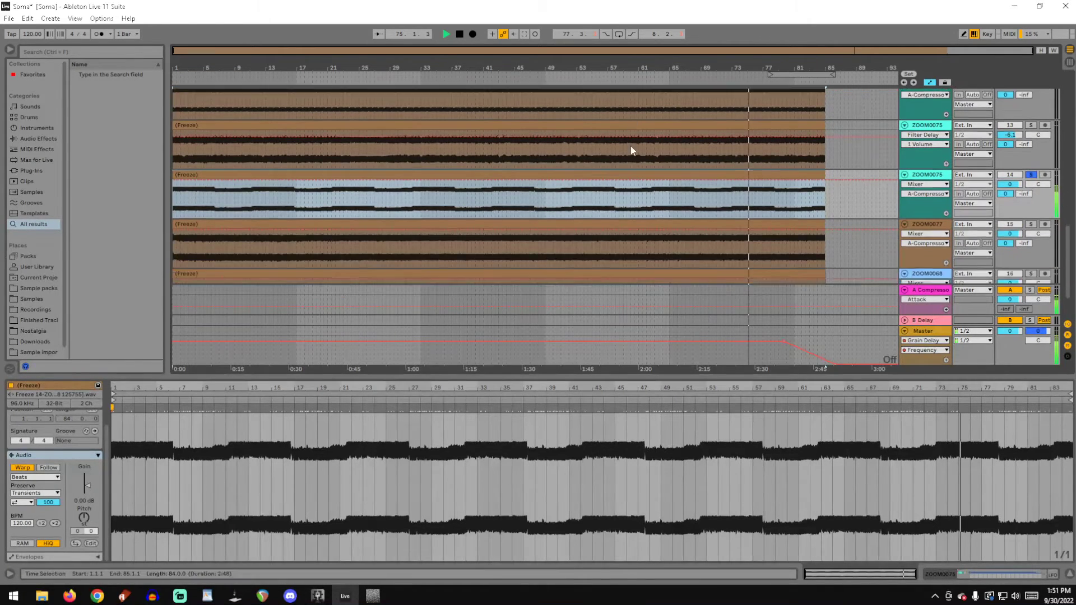
scroll(678, 184, down, 1)
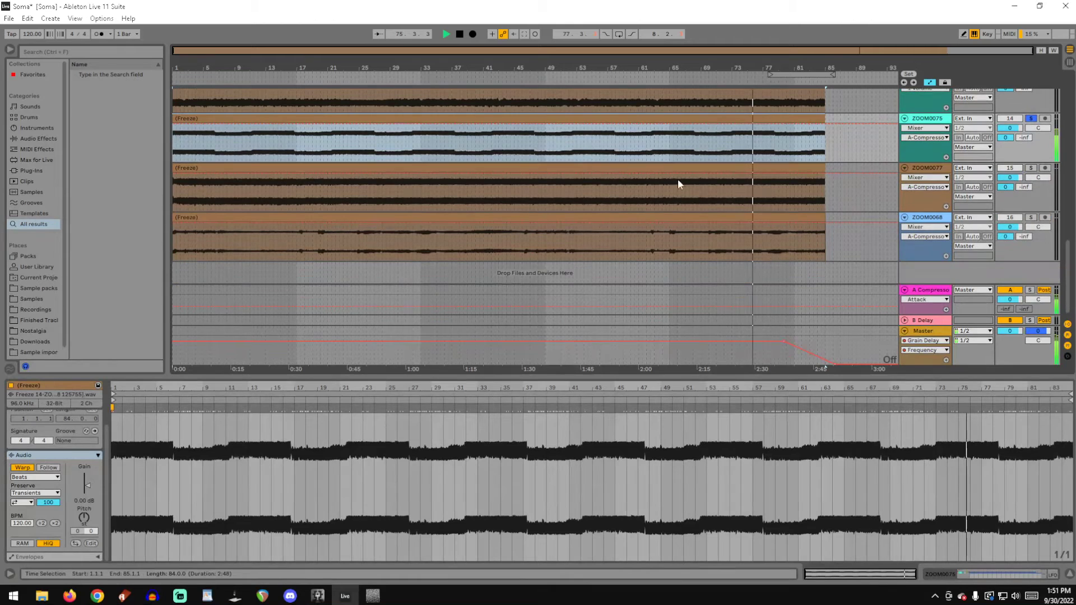
click(741, 167)
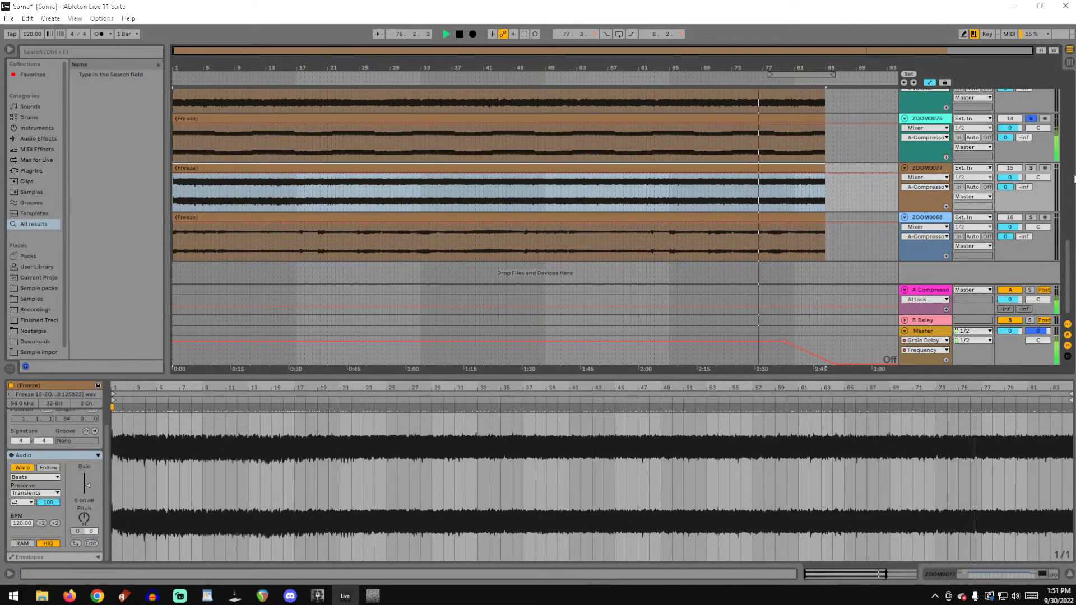
click(1031, 168)
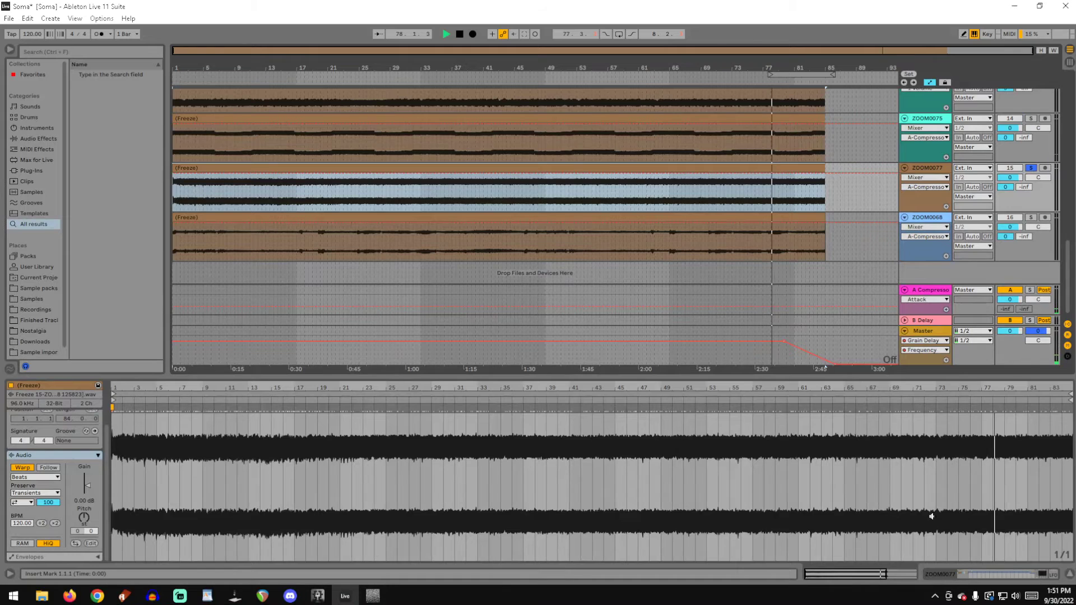
click(970, 574)
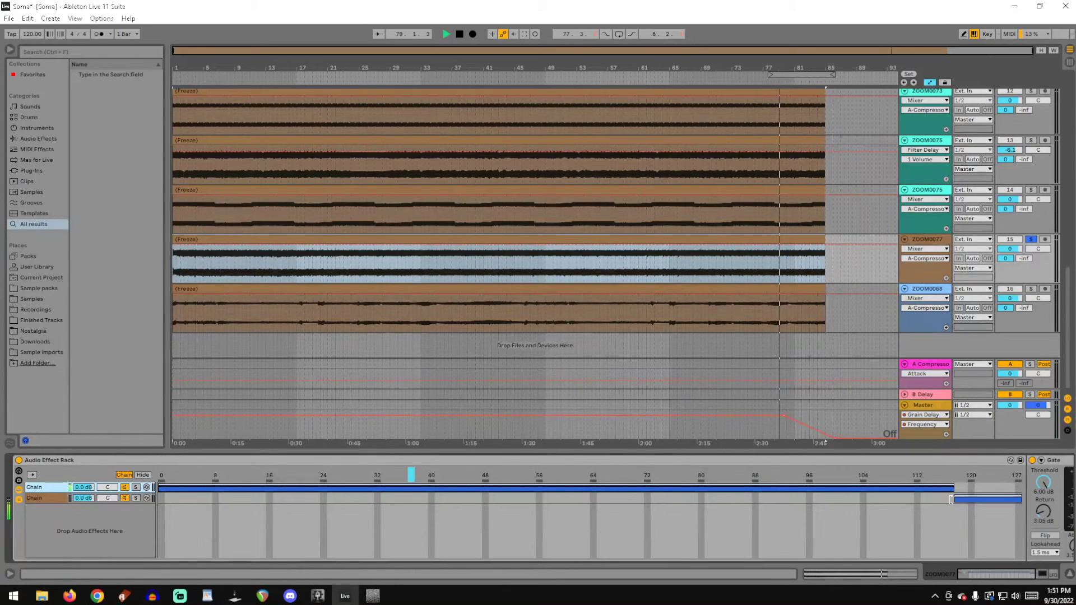
drag(950, 499, 159, 498)
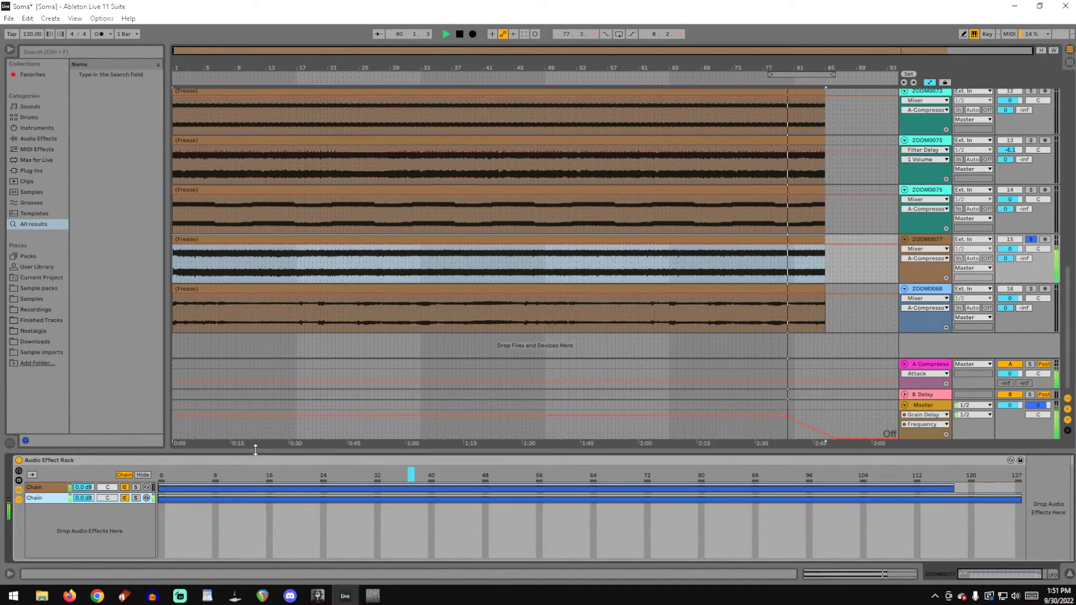
Step: Restart playback of the soloed ZOOM0077 track from about bar 42
click(493, 273)
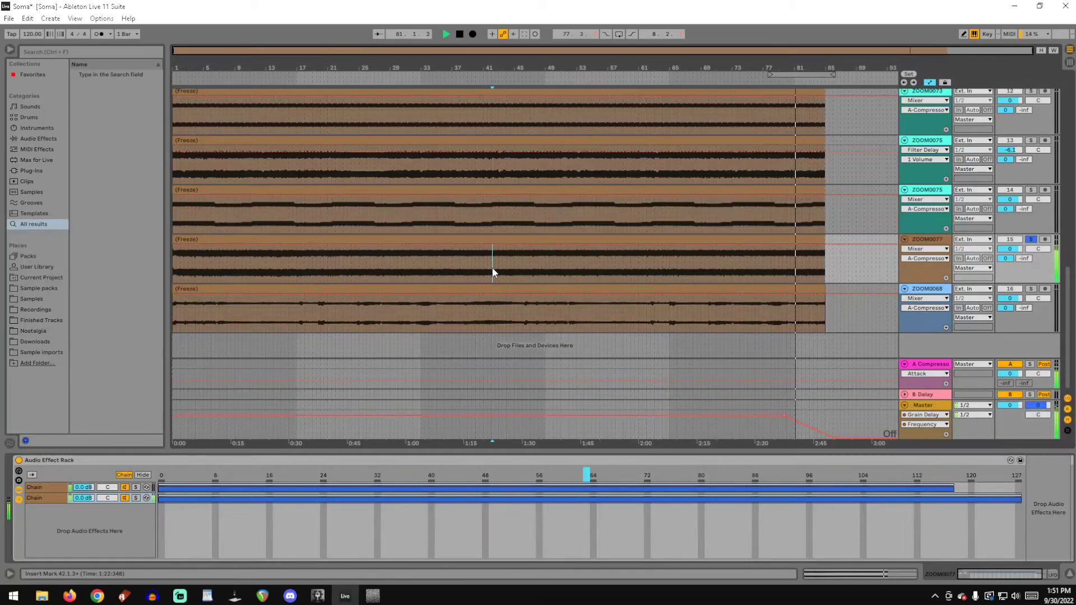
key(space)
key(space)
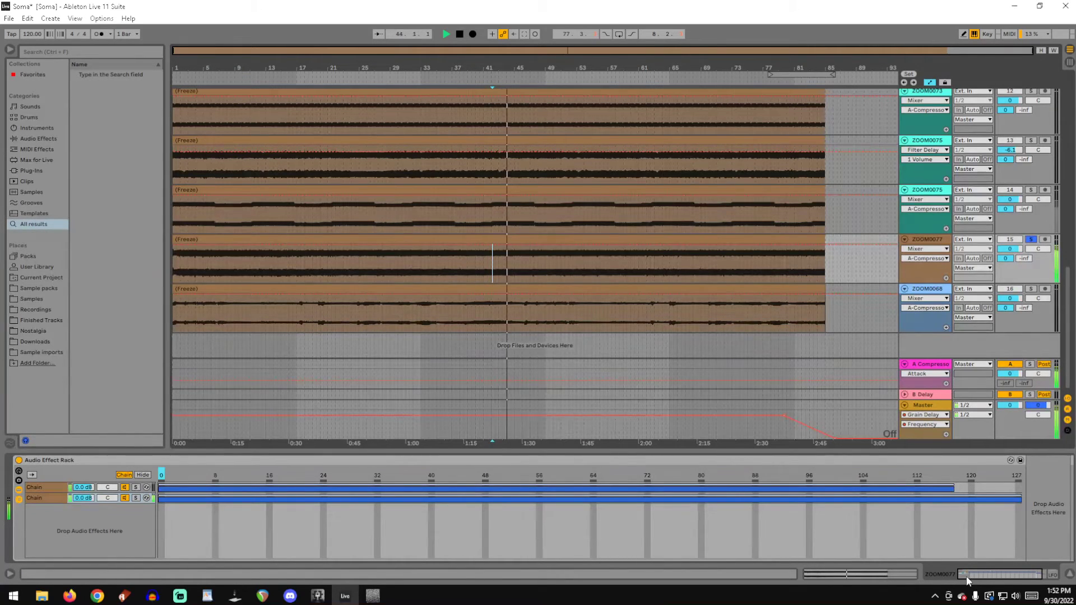
Step: Review the B Delay and A Compressor return devices, including the compressor's list of sidechain sources
right_click(946, 395)
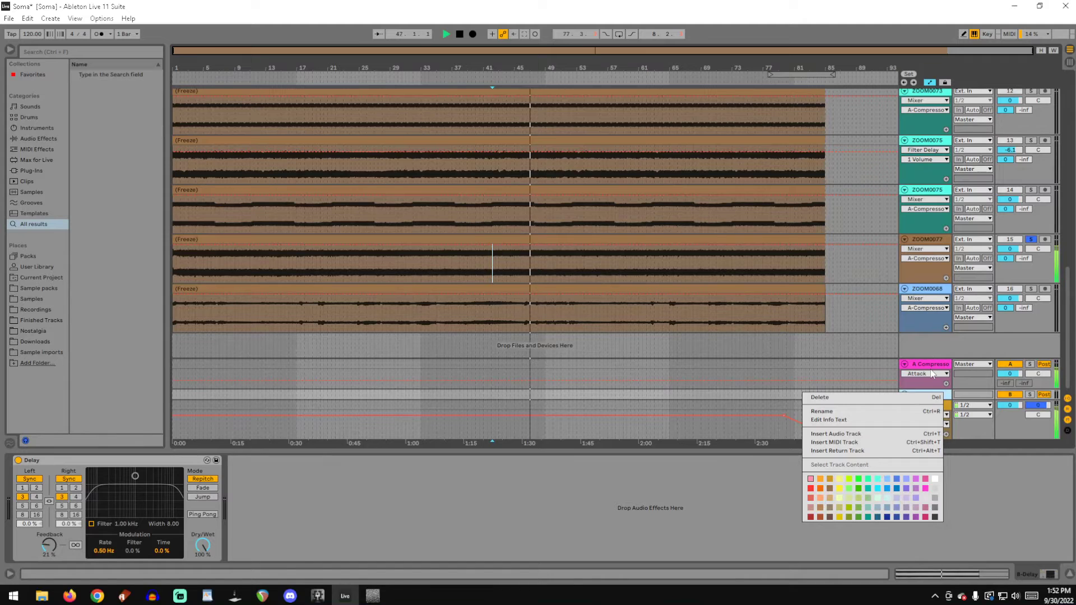
click(932, 375)
click(931, 367)
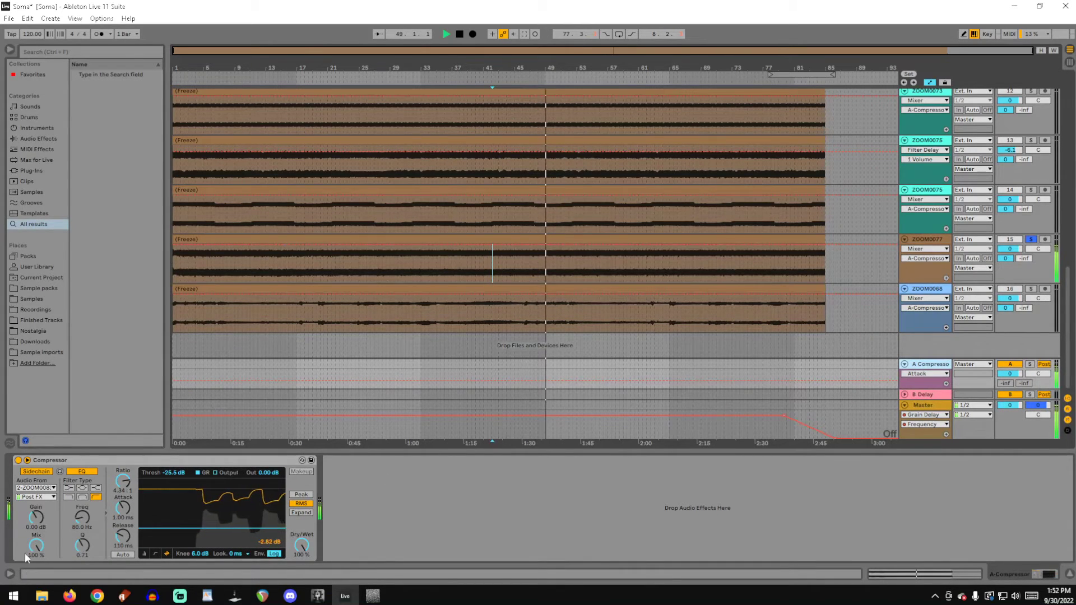
click(40, 488)
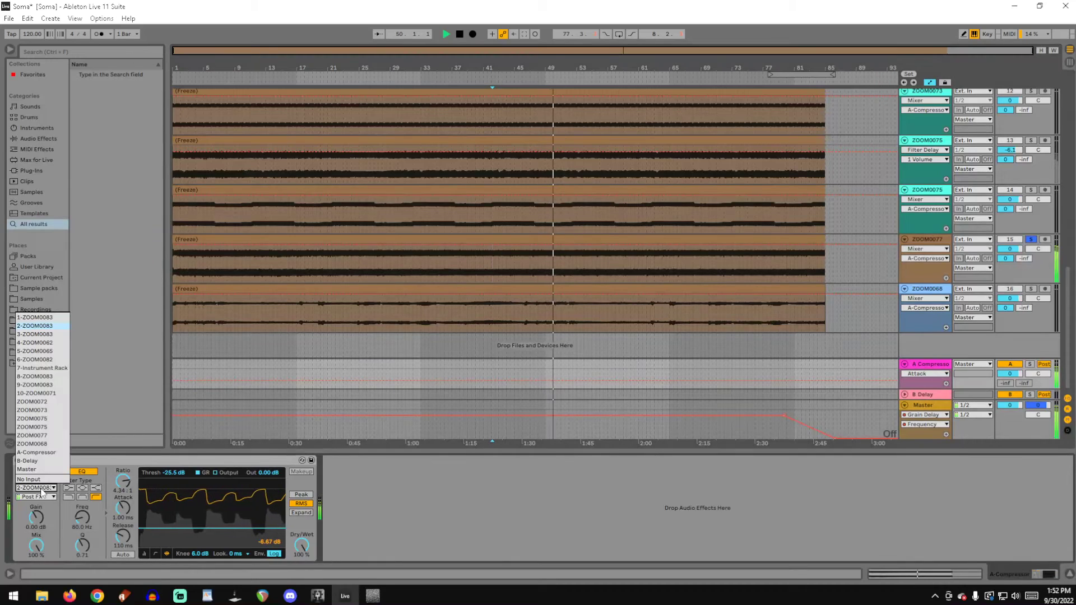
click(42, 493)
Step: Look through all the arrangement's tracks, from the first ZOOM0083 to ZOOM0068, to relate them to the return effects
scroll(842, 291, up, 7)
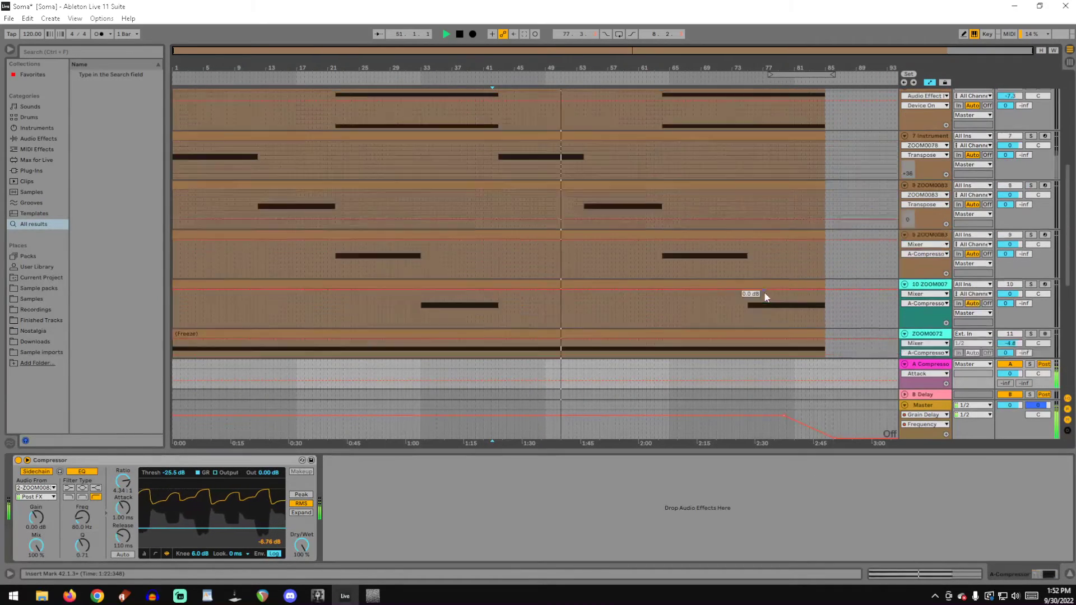
scroll(765, 285, up, 3)
scroll(748, 299, down, 4)
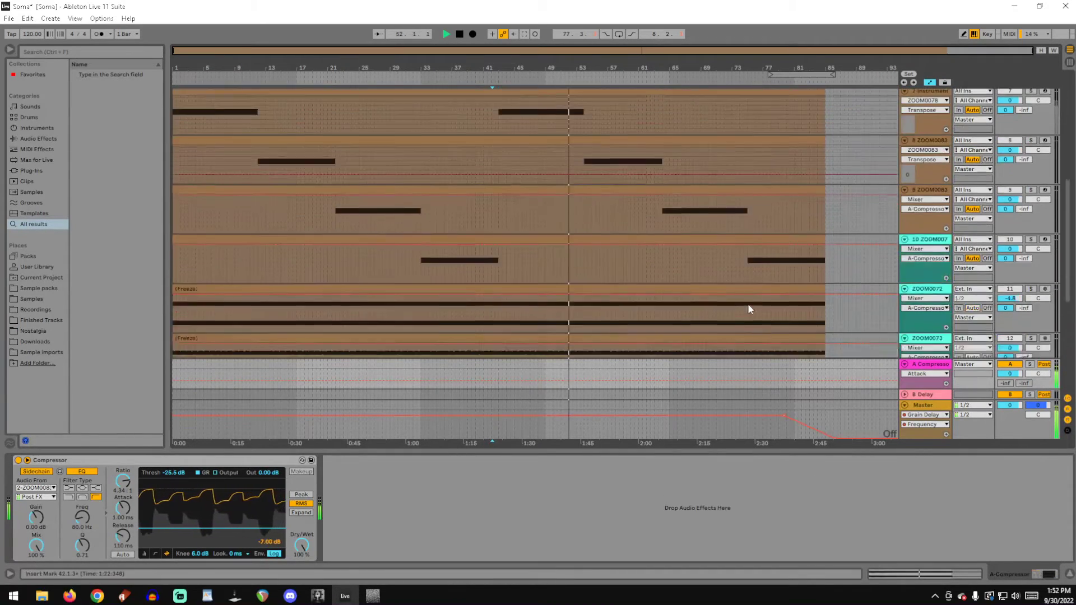
scroll(865, 278, up, 6)
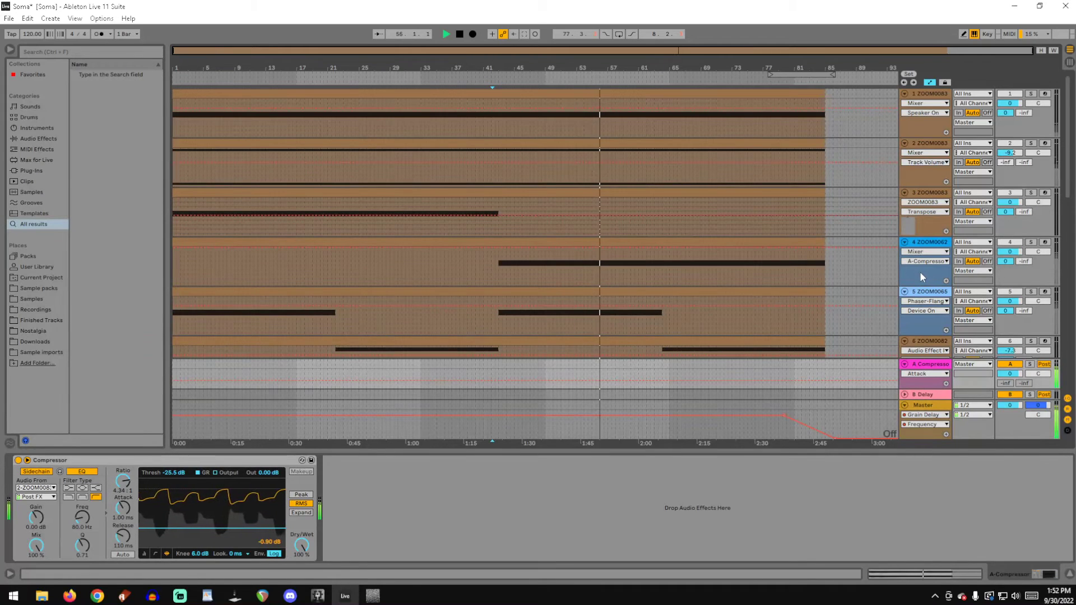
scroll(636, 296, down, 3)
scroll(678, 300, down, 10)
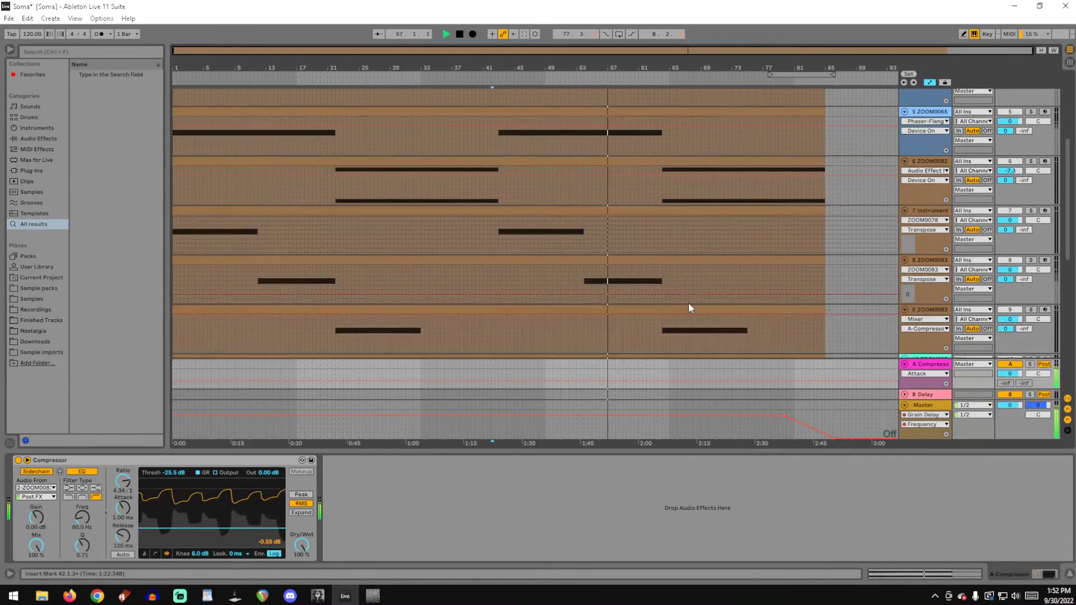
scroll(688, 278, down, 3)
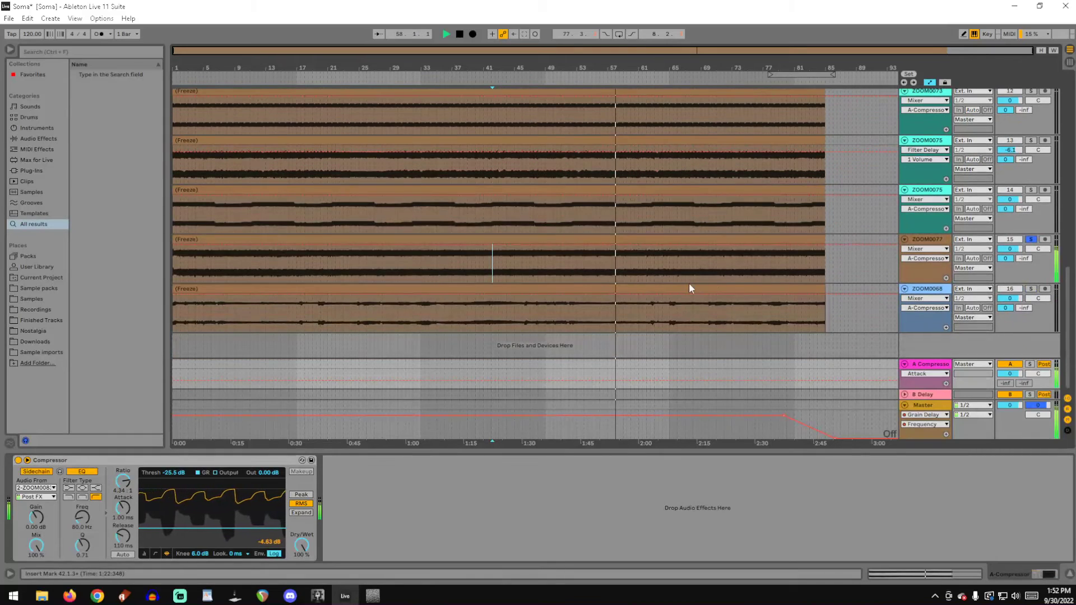
Step: Solo the sixteenth track, ZOOM0068, and extend its rack's second chain zone down to 0
click(769, 247)
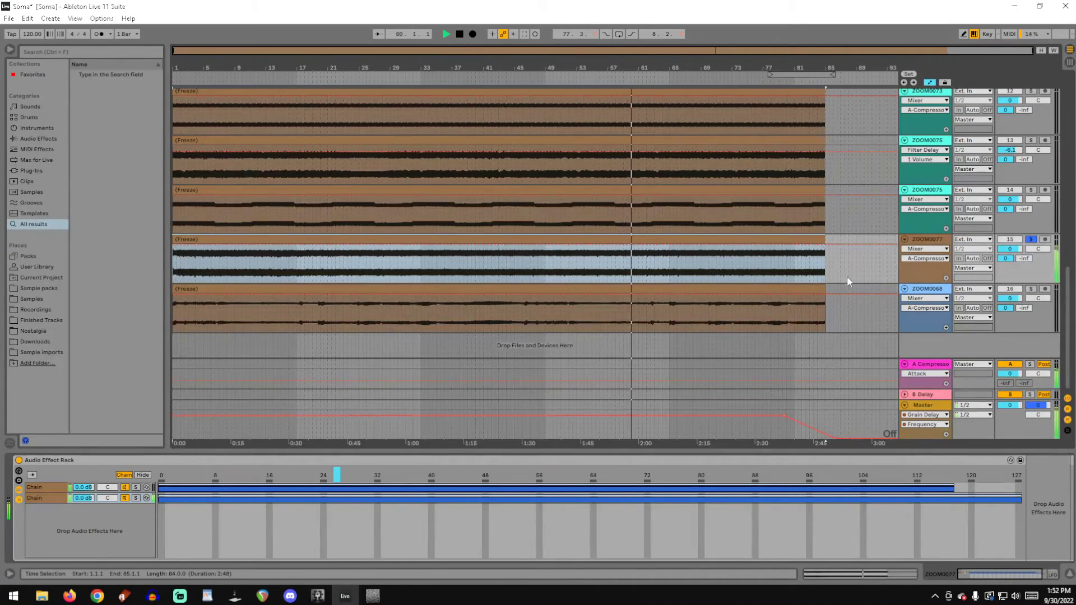
click(785, 290)
click(1030, 289)
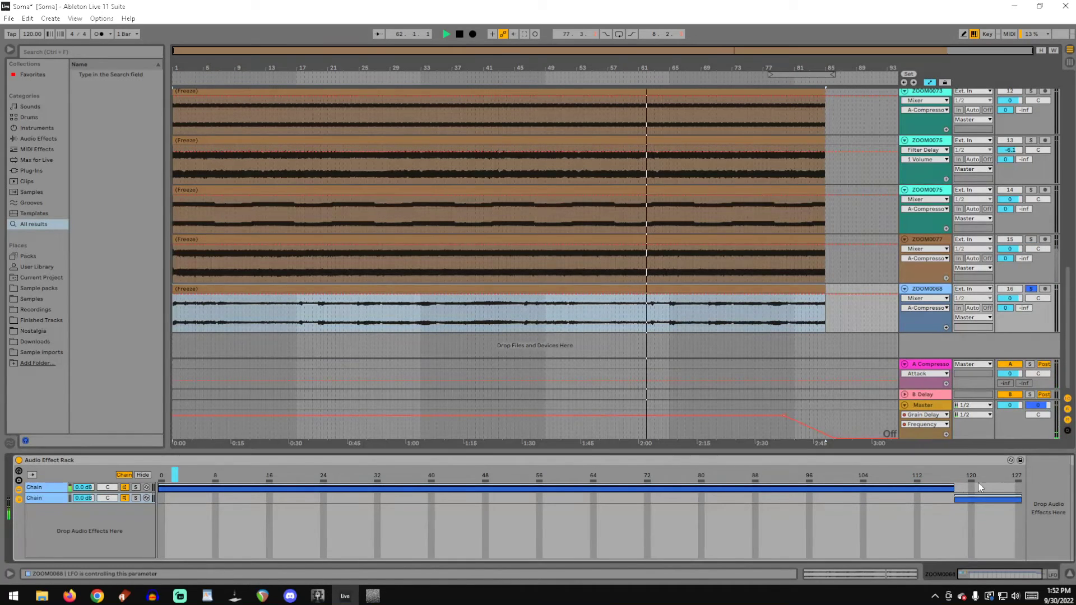
drag(956, 498, 34, 542)
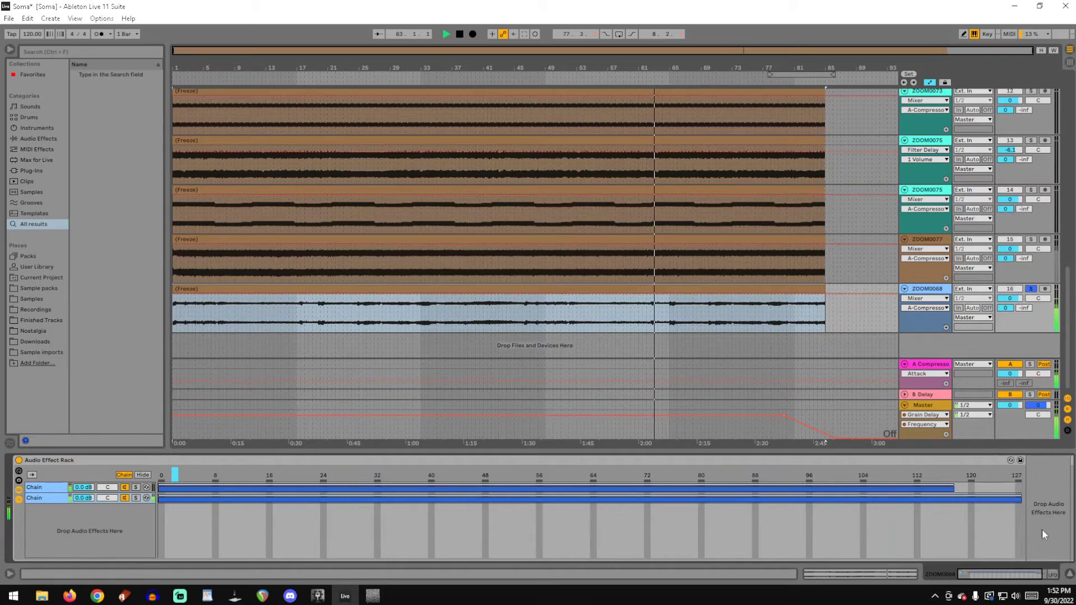
drag(983, 577, 935, 575)
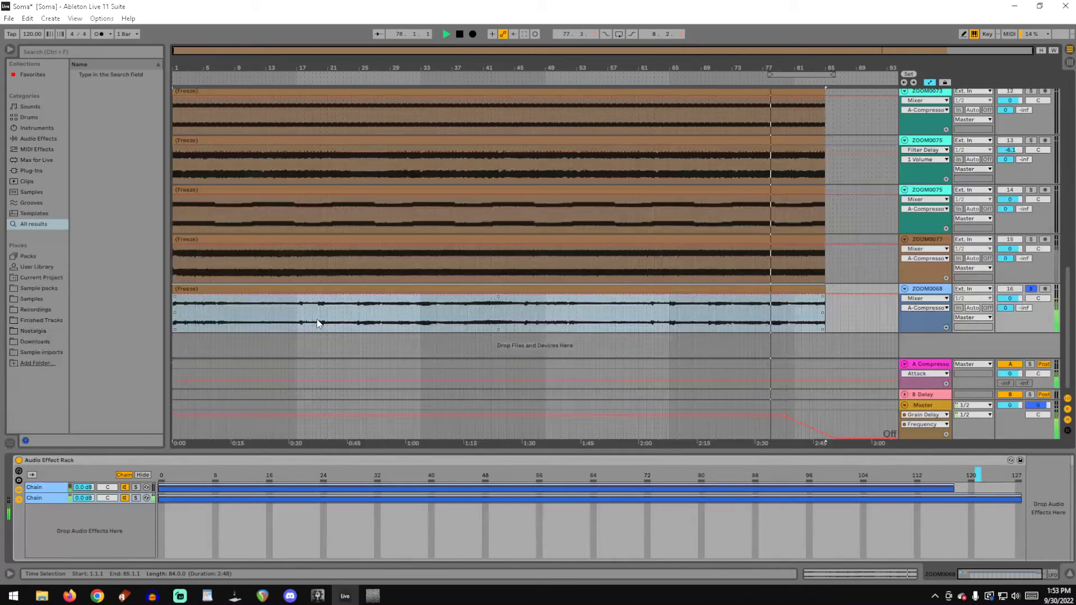
Step: Play ZOOM0068 from about bar 34, try its track volume at 4.5 dB, and restore it to 0 dB
click(432, 320)
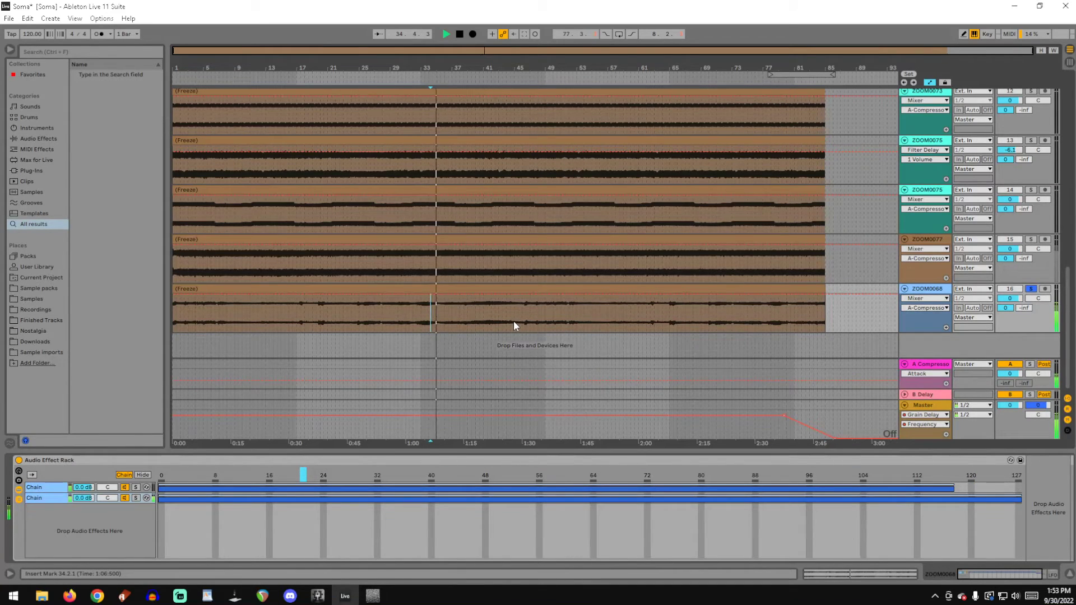
drag(1010, 299, 1010, 283)
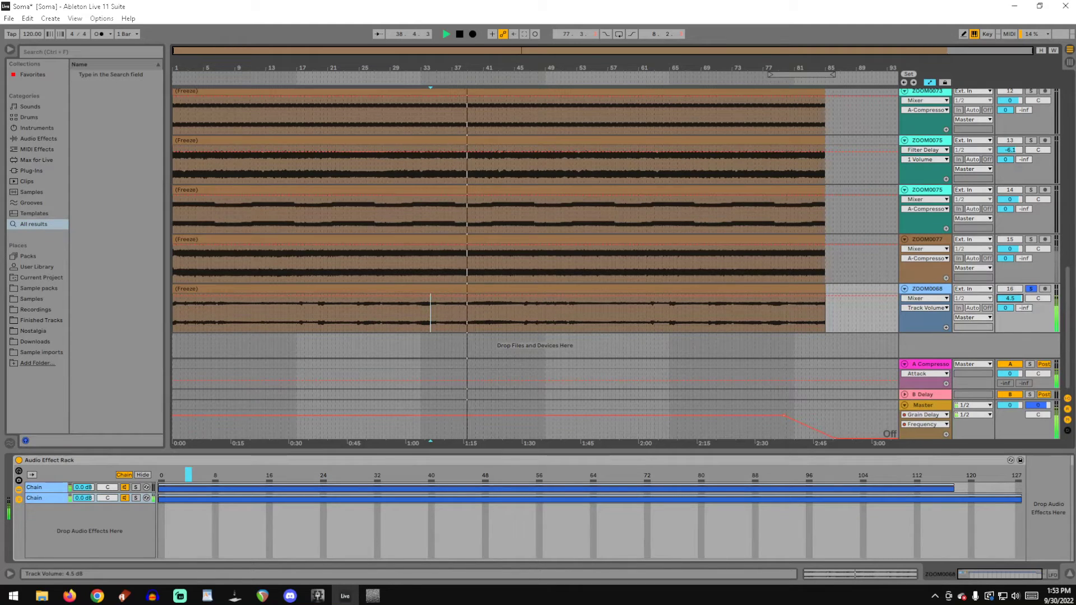
drag(1009, 282, 1016, 308)
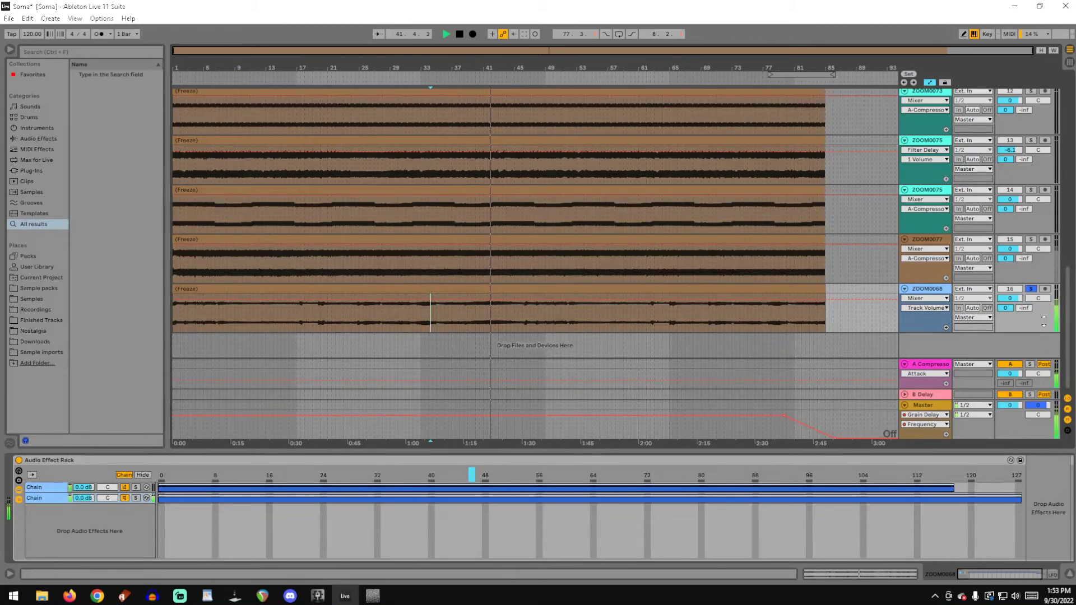
Step: Review the devices on the Master, A Compressor and B Delay tracks, and show the Session View mixer with its sends
click(918, 405)
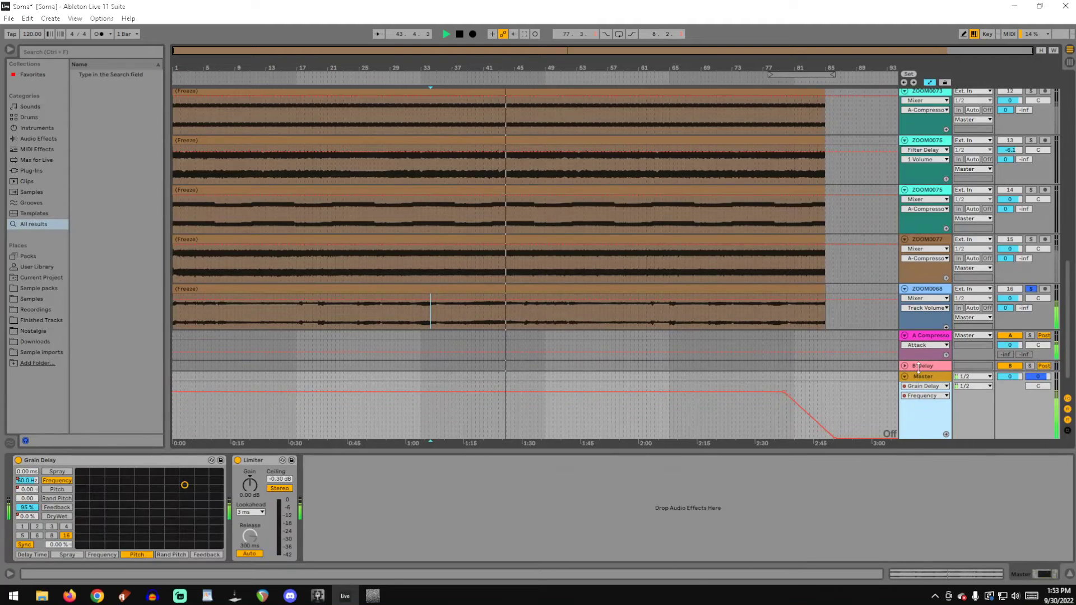
click(921, 388)
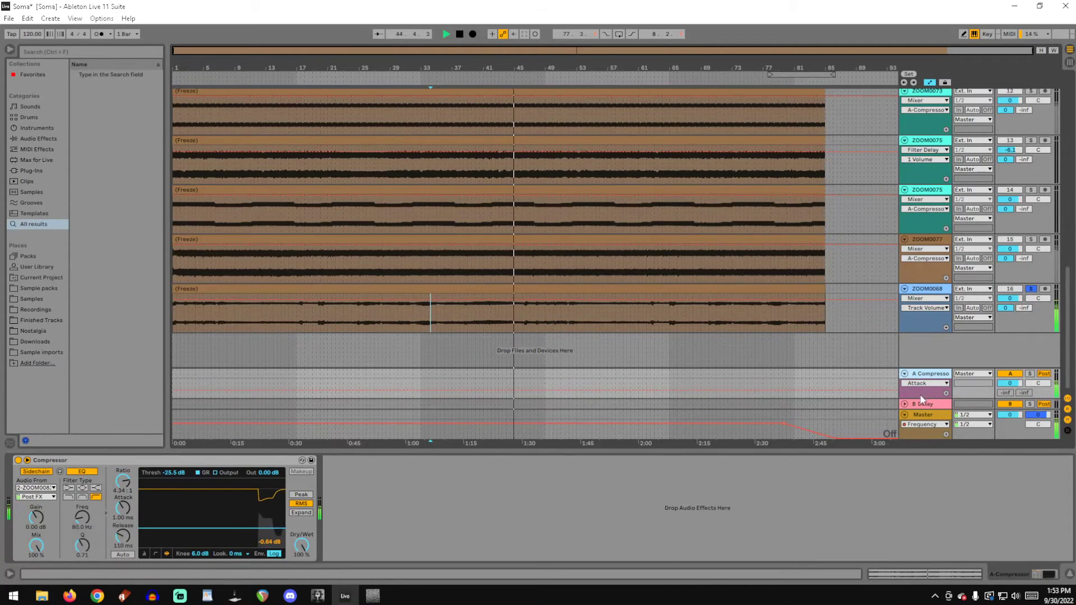
click(916, 404)
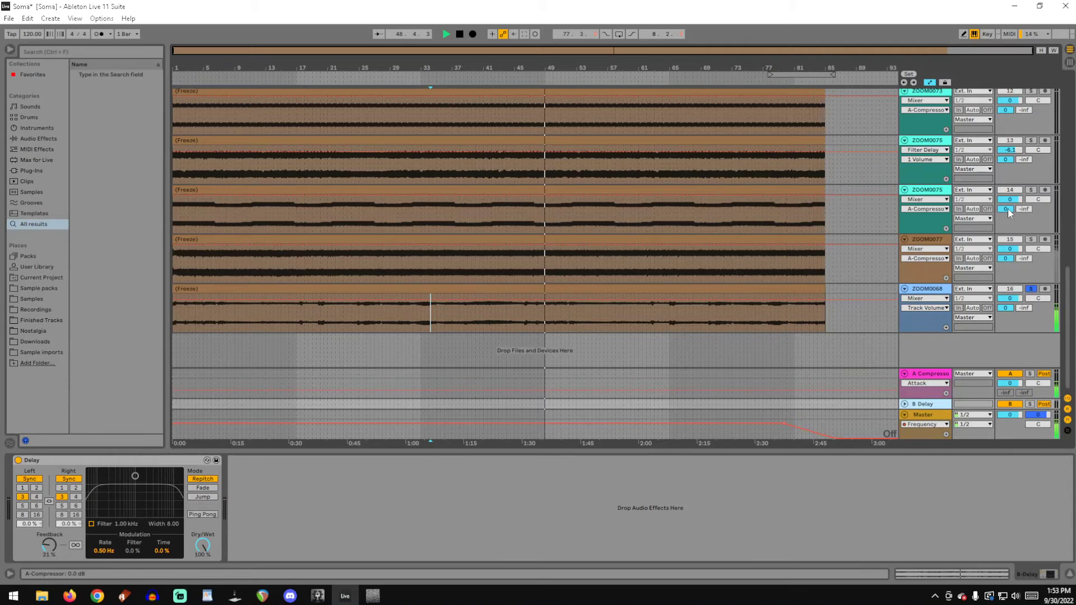
key(Tab)
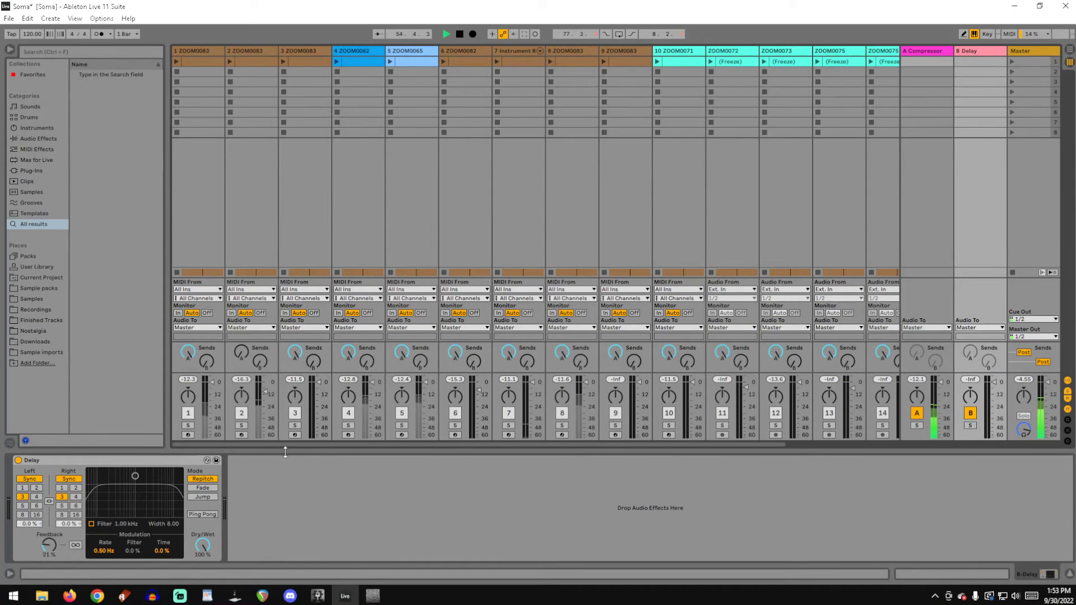
Step: Return to the Arrangement View, display the A Compressor return's device, and solo track 2 ZOOM0083 to watch the sidechain compression
key(Tab)
click(932, 374)
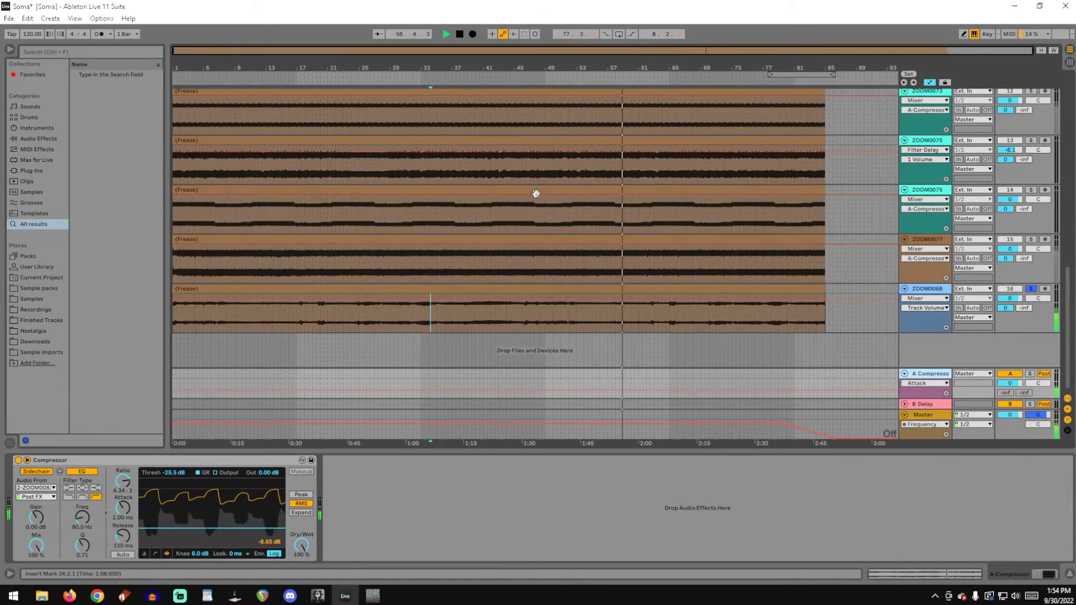
scroll(711, 223, up, 10)
scroll(873, 174, up, 6)
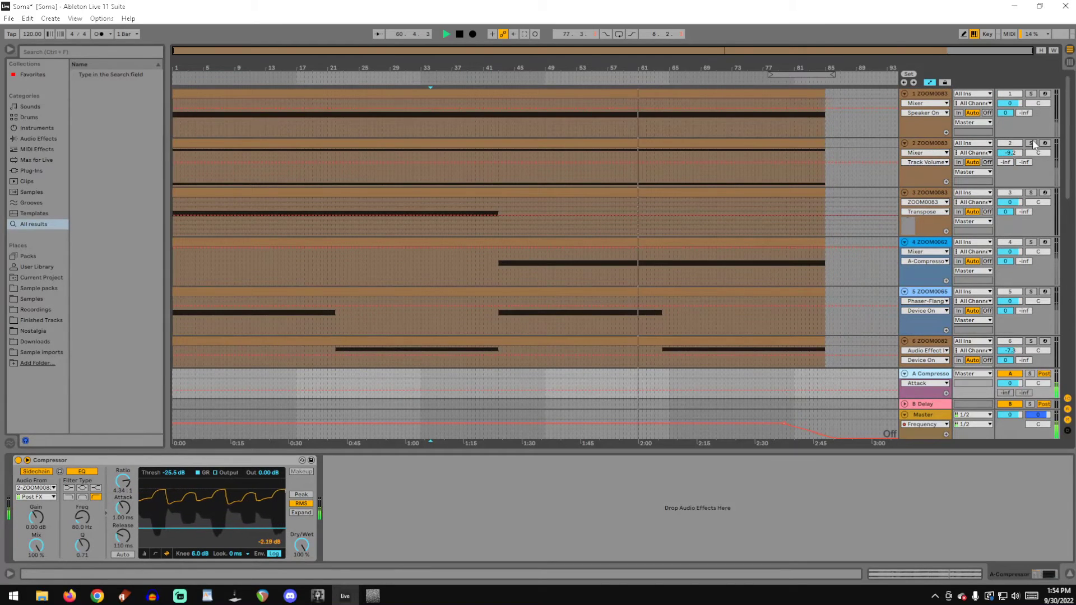
click(1031, 143)
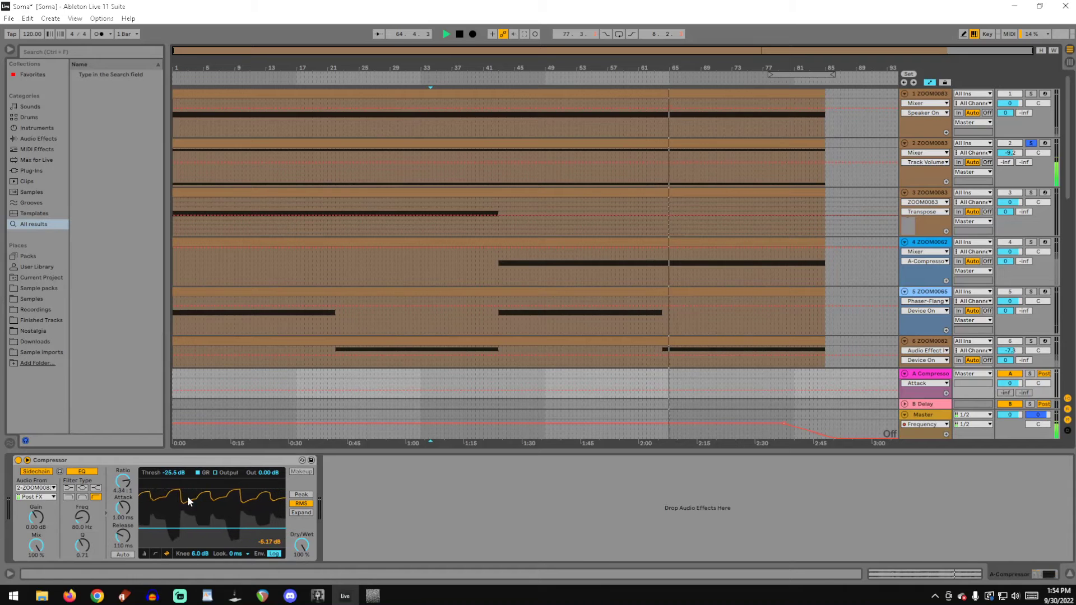
scroll(525, 282, down, 2)
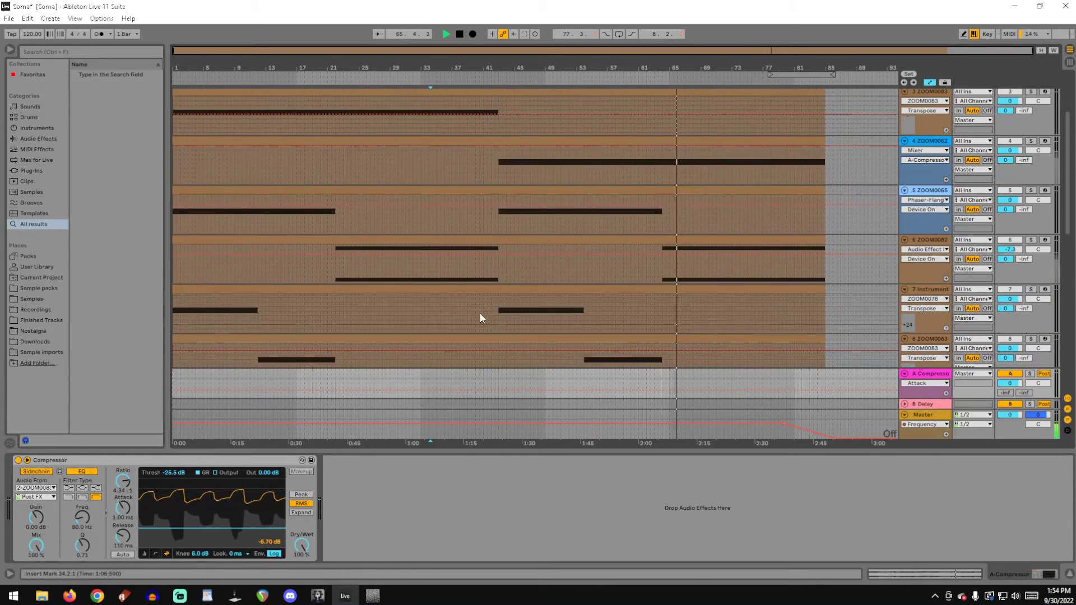
Step: Enlarge the Master track's Grain Delay Frequency automation lane and restart playback from about bar 77
scroll(927, 340, down, 6)
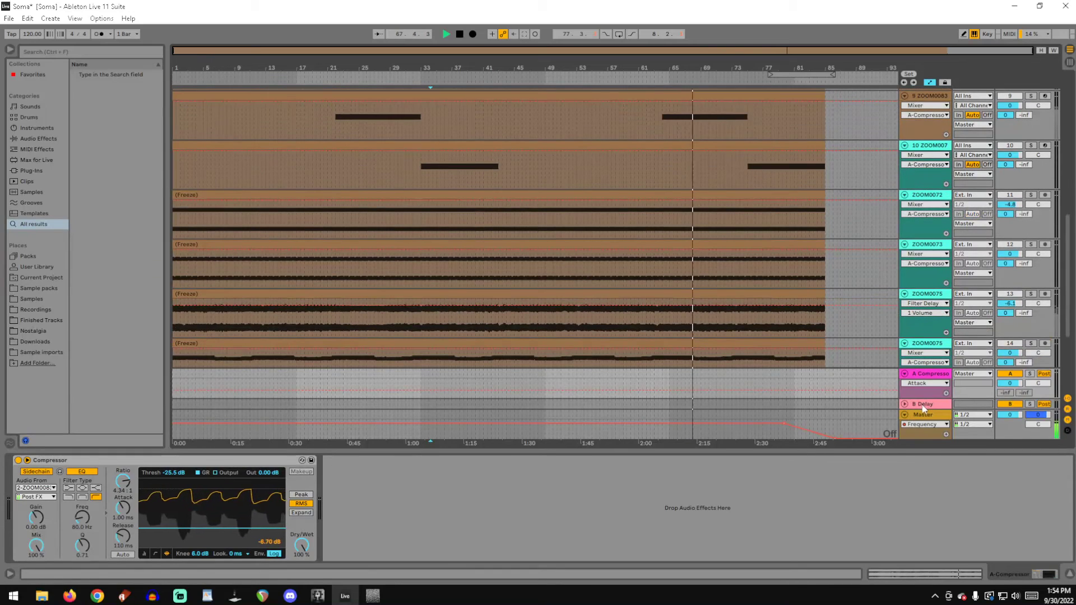
drag(920, 409, 918, 371)
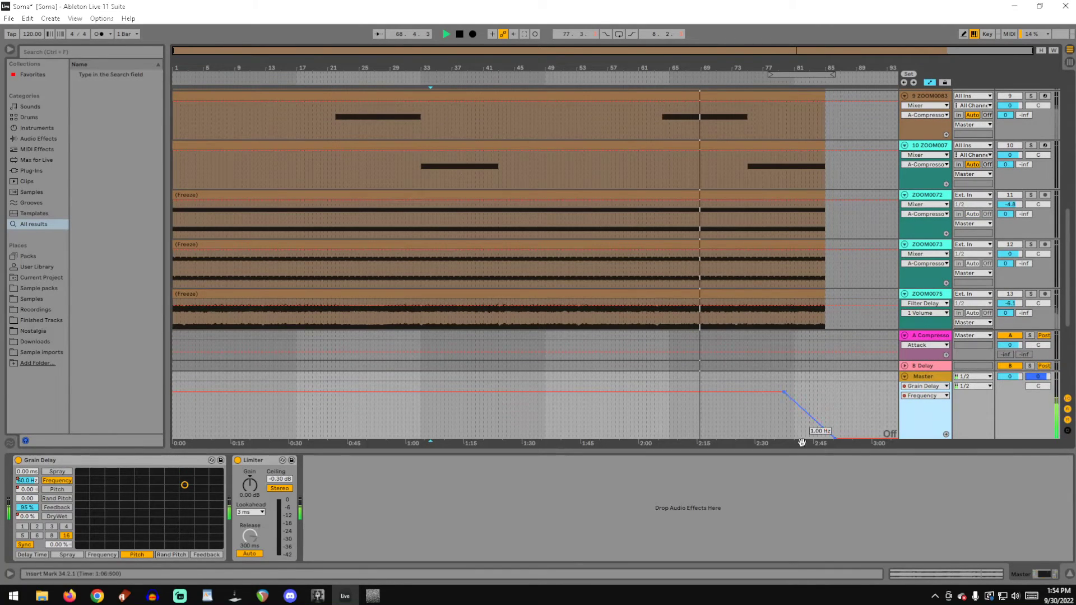
click(768, 421)
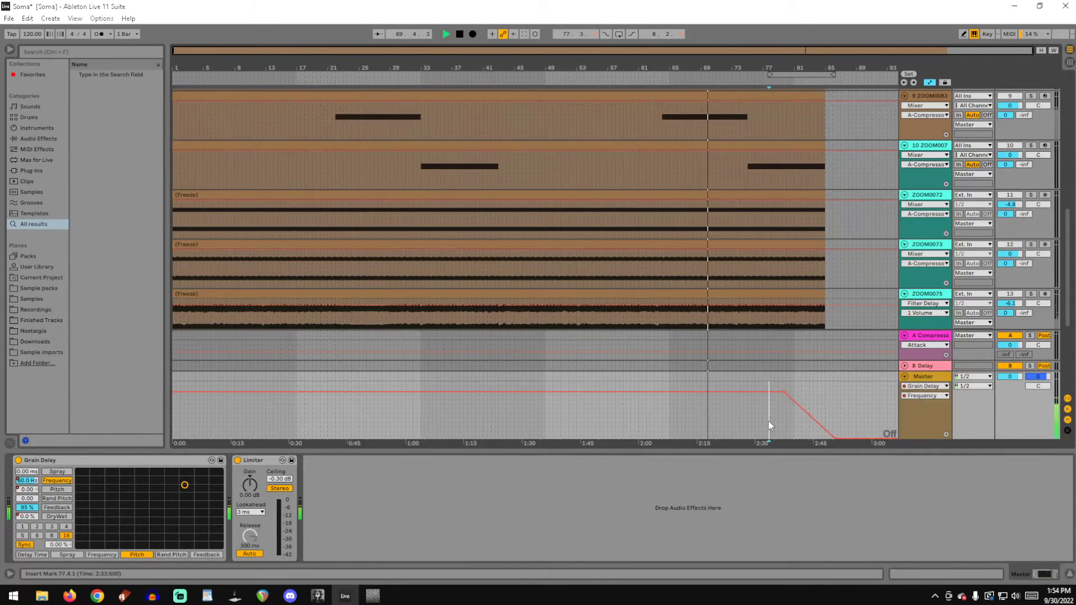
key(space)
key(space)
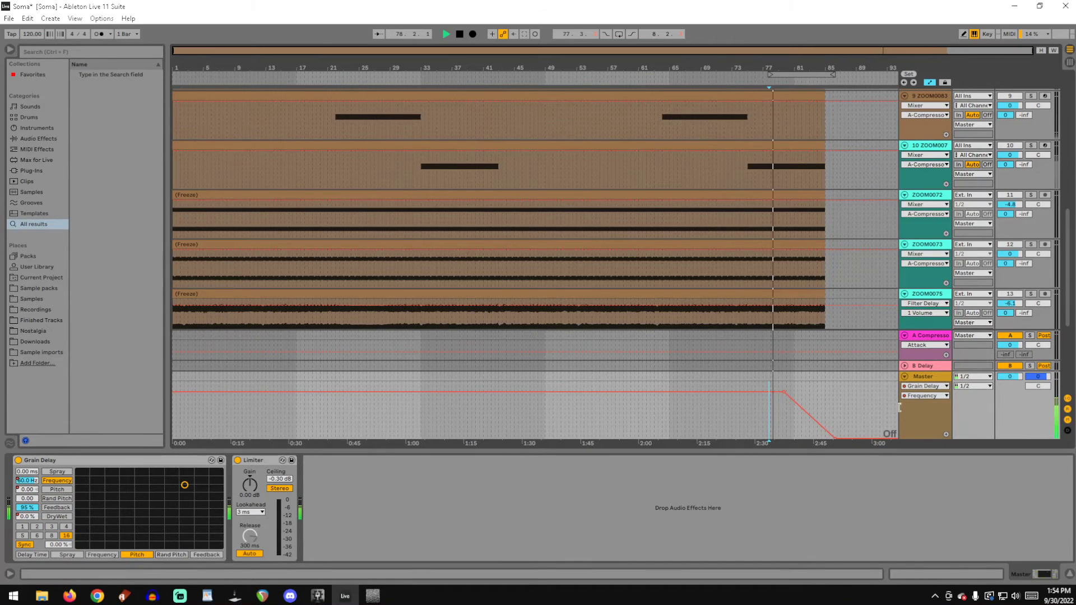
Step: Unsolo track 2 ZOOM0083 and play the full mix from about bar 77 through the closing Grain Delay automation
scroll(940, 107, up, 2)
scroll(941, 107, up, 14)
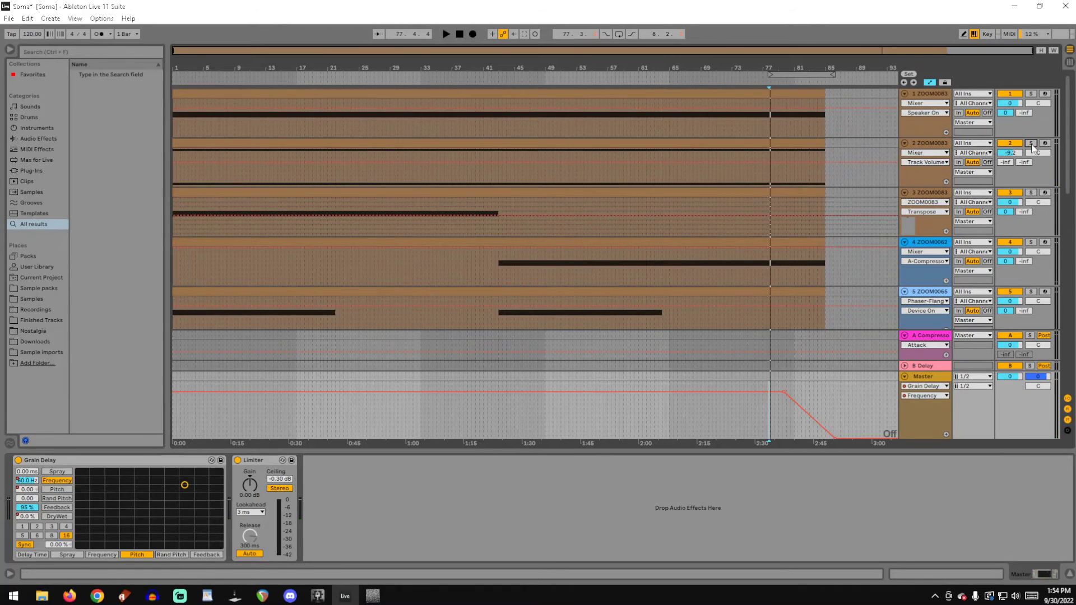
key(space)
scroll(774, 223, down, 14)
scroll(769, 204, down, 4)
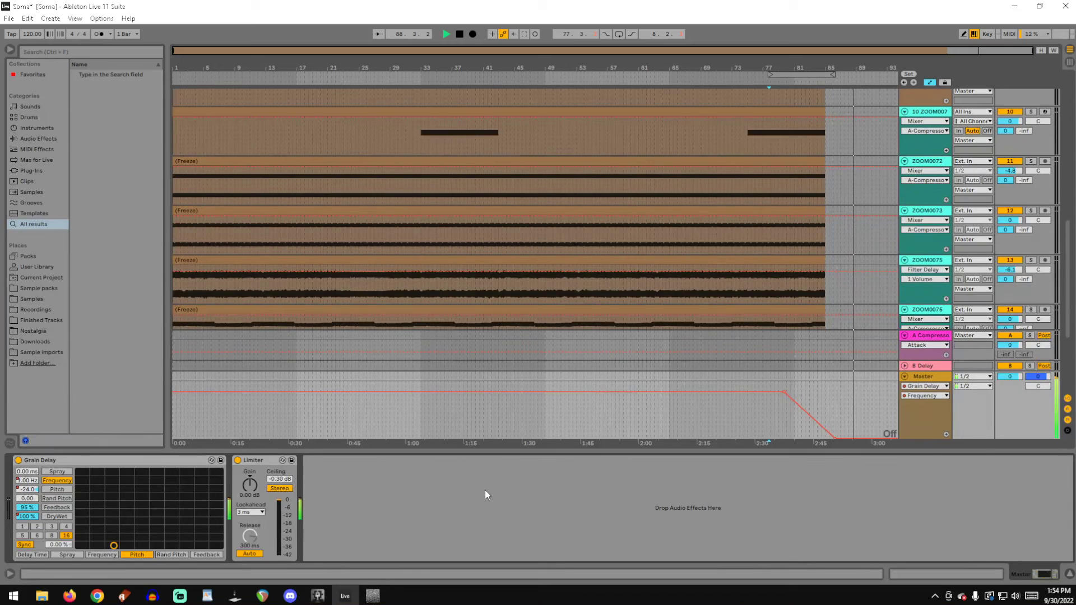
key(space)
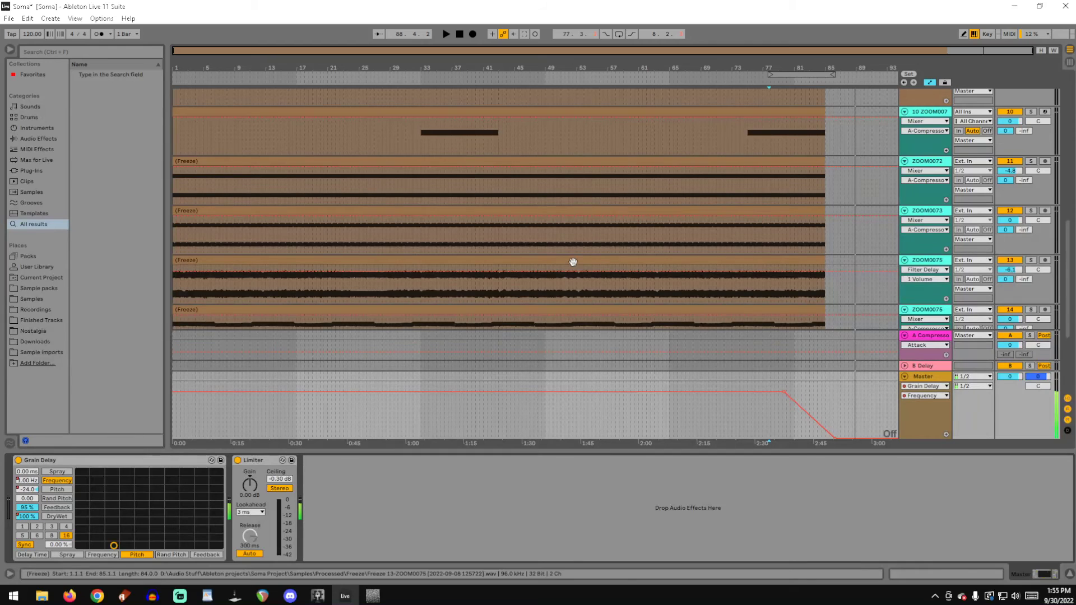
Step: Look through the arrangement's layered clips from track 2 ZOOM0083 down to track 16 ZOOM0068
scroll(648, 245, up, 10)
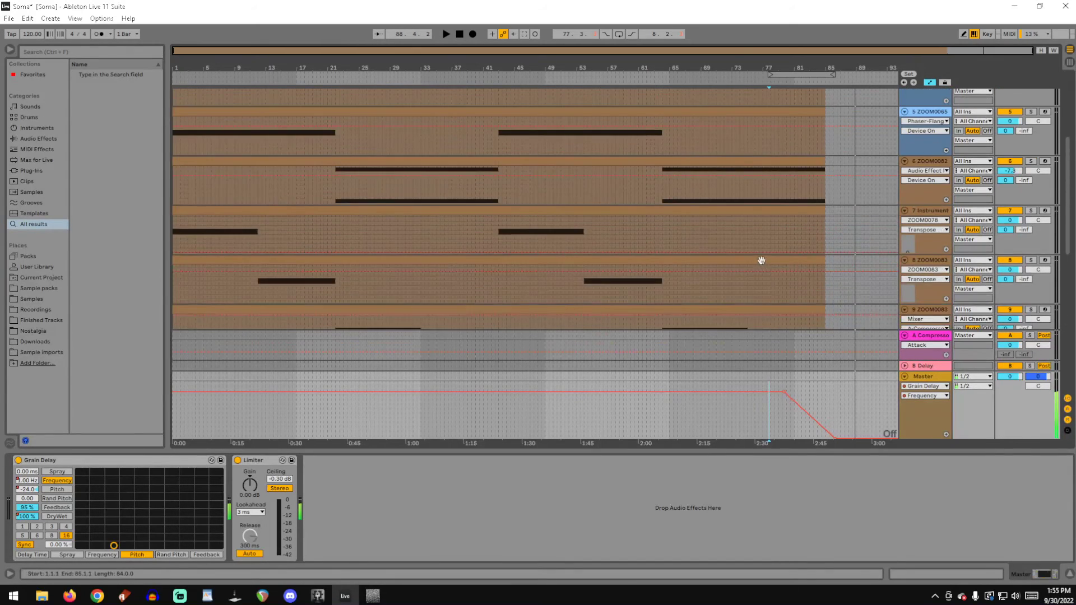
scroll(756, 247, up, 2)
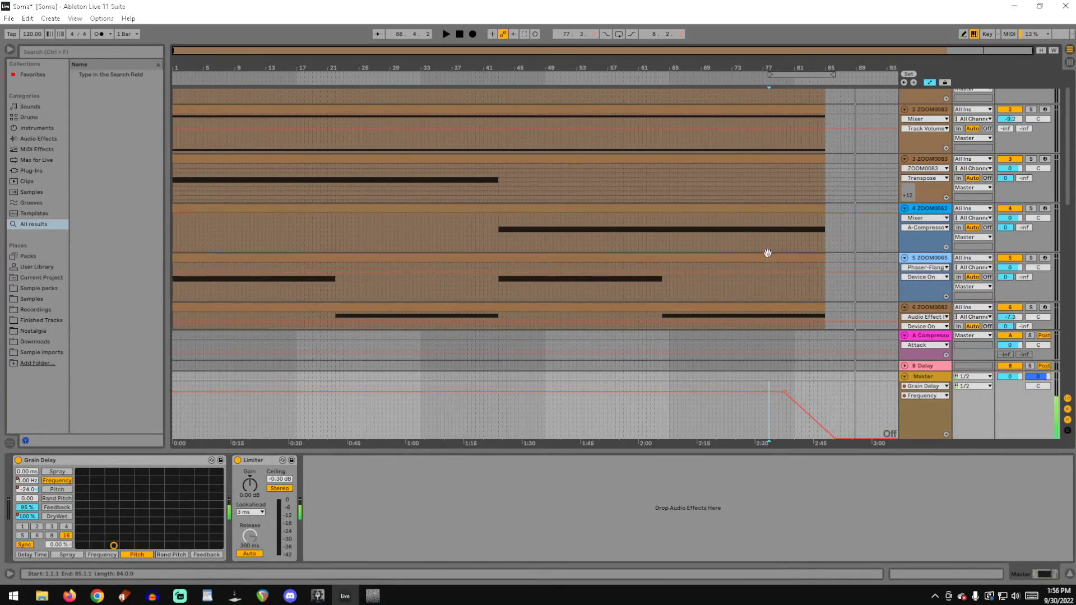
scroll(766, 252, down, 3)
scroll(882, 340, down, 3)
scroll(891, 271, down, 1)
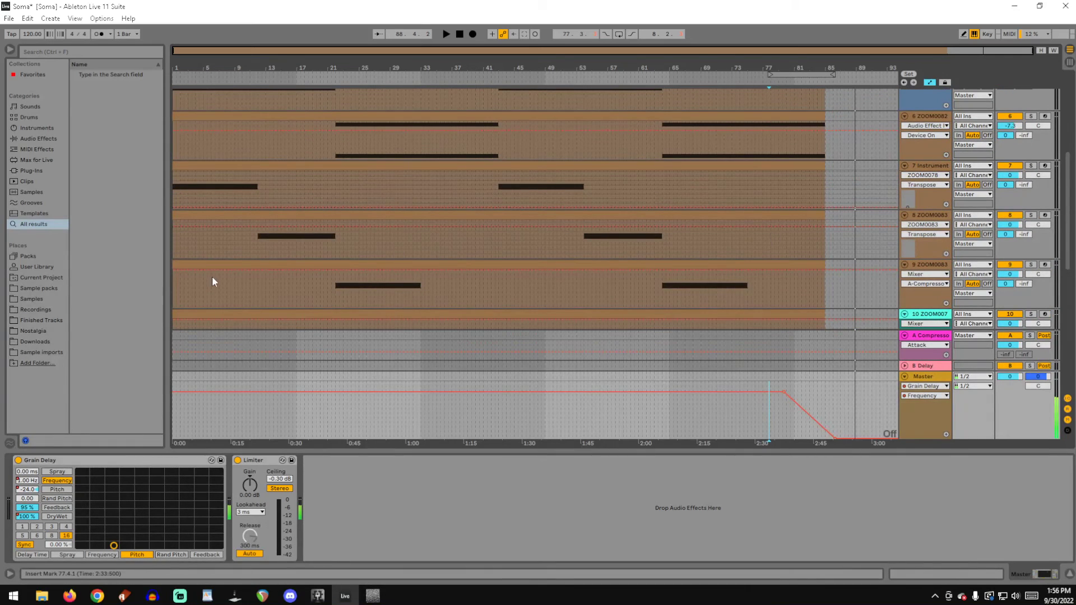
scroll(443, 294, up, 3)
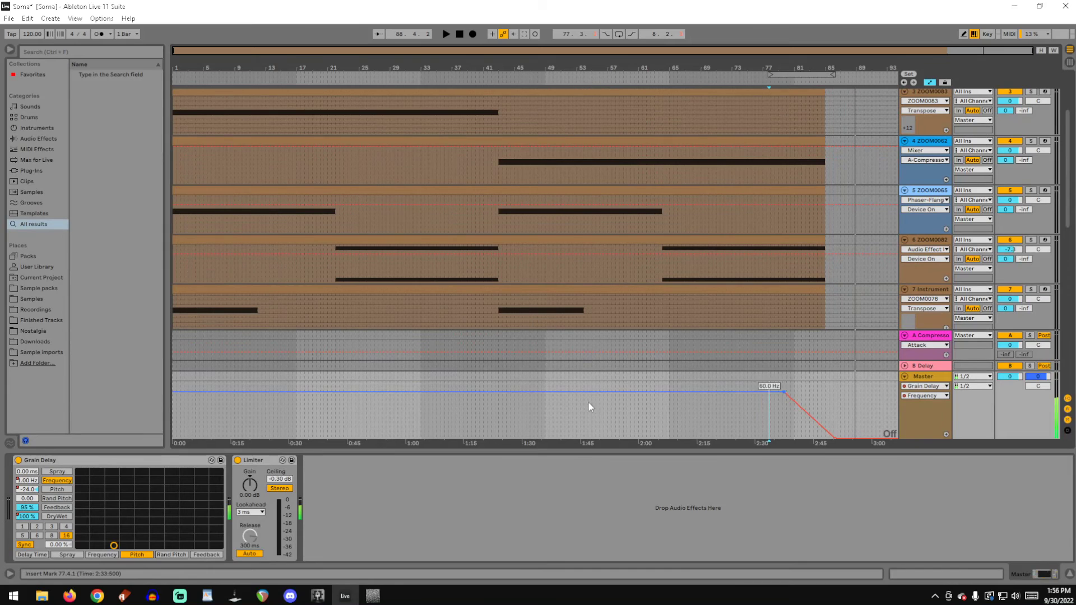
scroll(505, 302, down, 2)
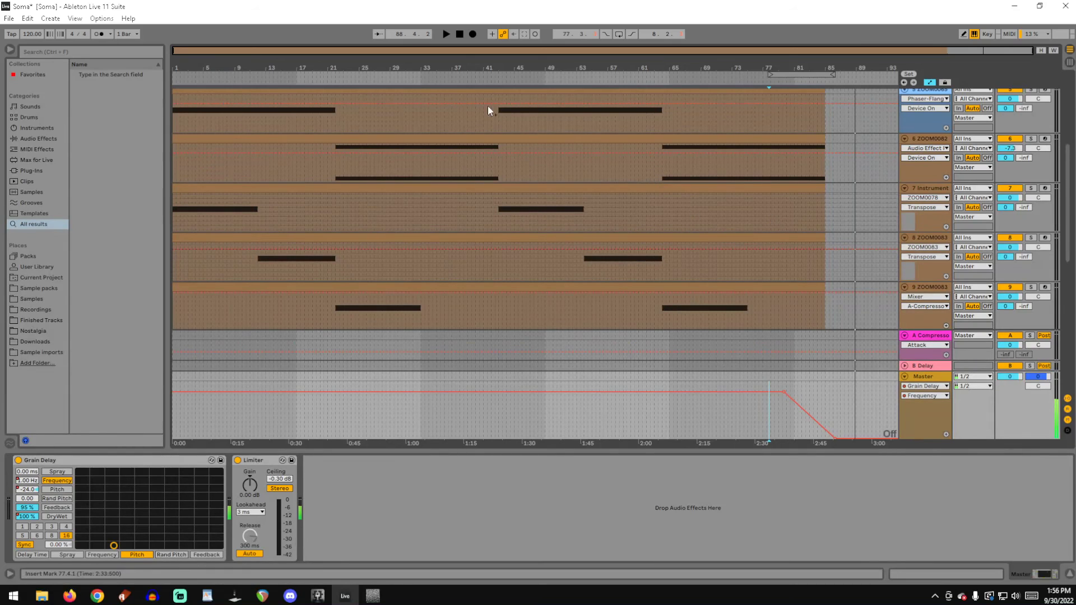
scroll(760, 187, down, 6)
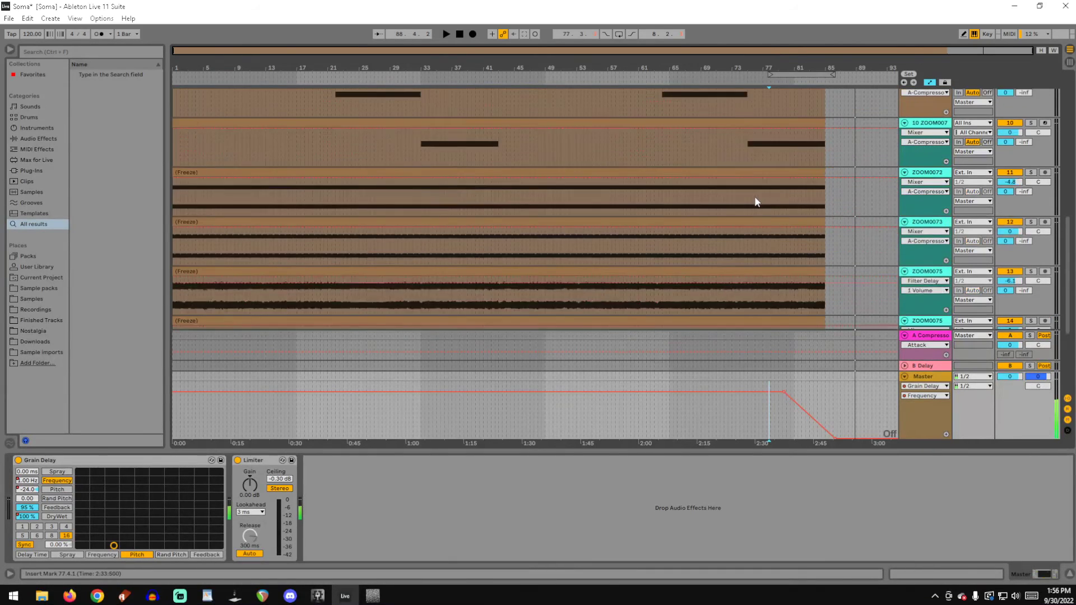
scroll(788, 209, down, 2)
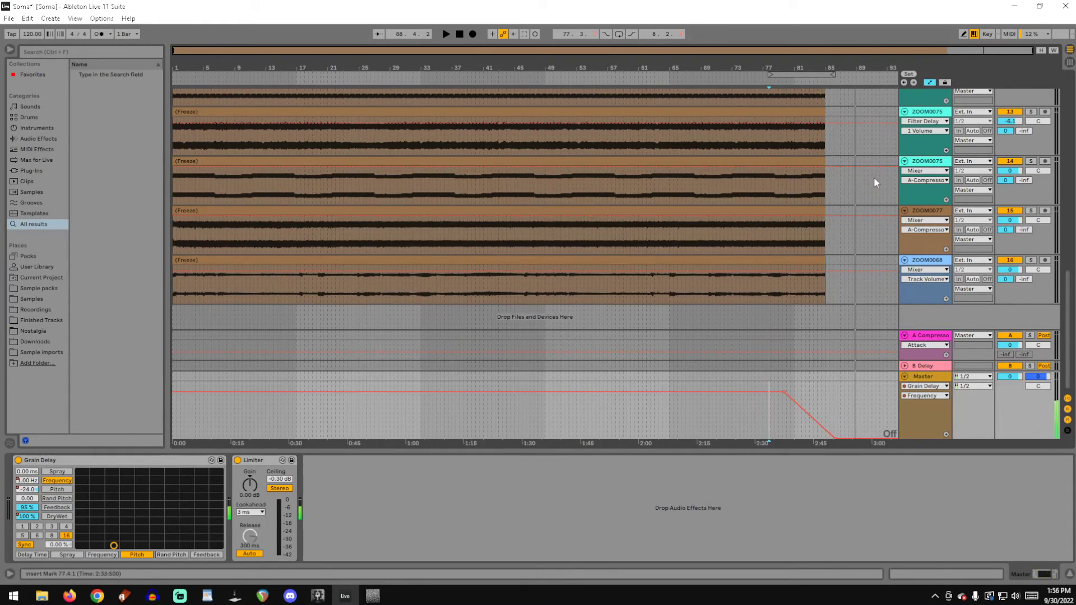
Step: Reset the playback position to the start of the arrangement and look over the frozen tracks 11 to 16
click(463, 35)
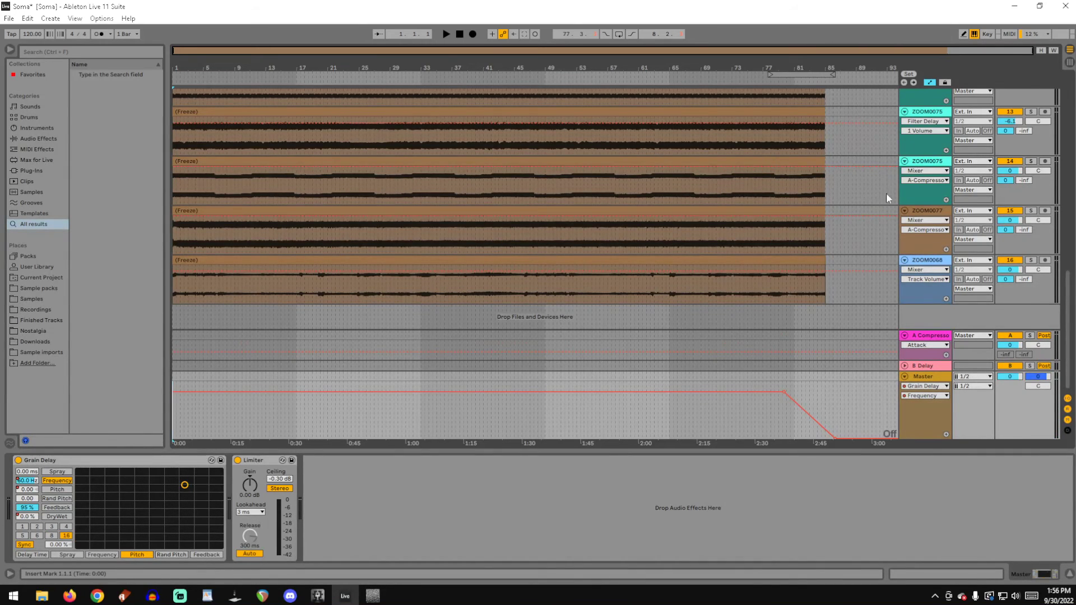
scroll(889, 191, up, 3)
scroll(832, 225, up, 1)
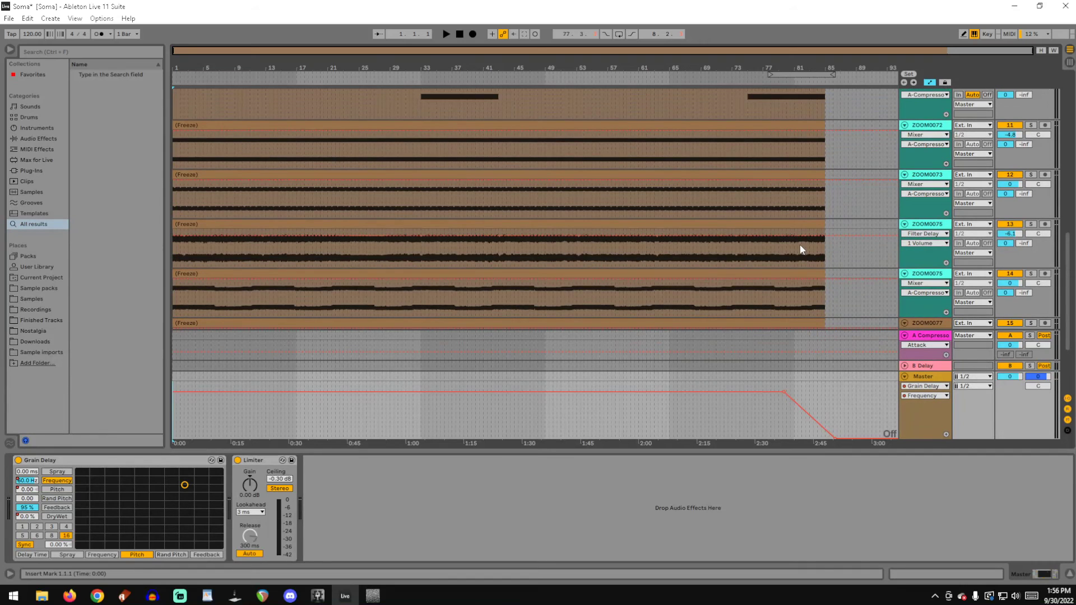
mouse_move(856, 237)
scroll(806, 192, down, 3)
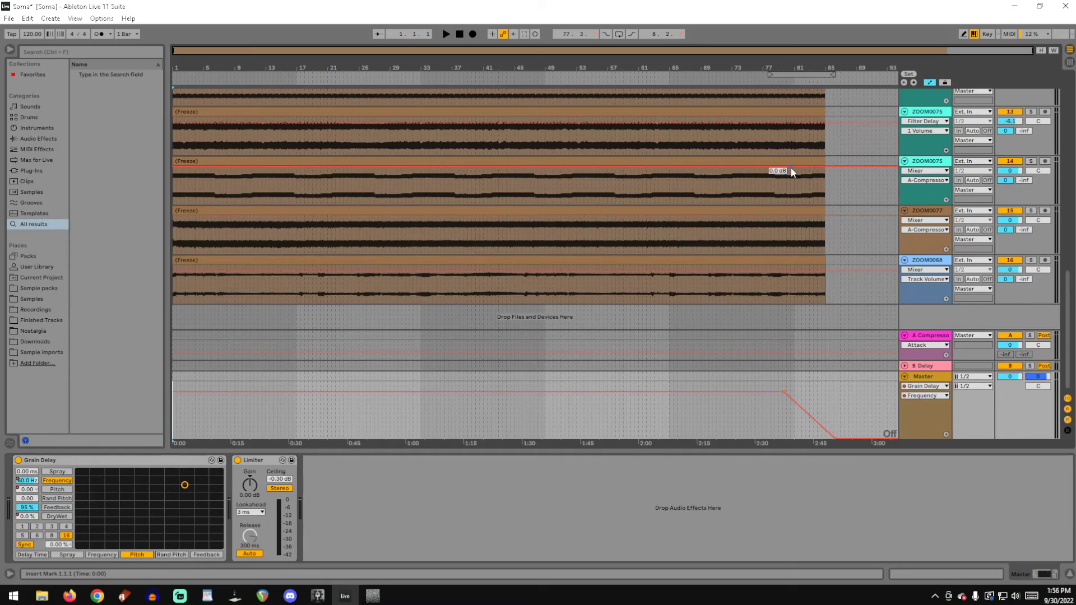
Step: Play the ending from about bar 78 to hear the Master's Grain Delay automation, and stop playback
click(791, 423)
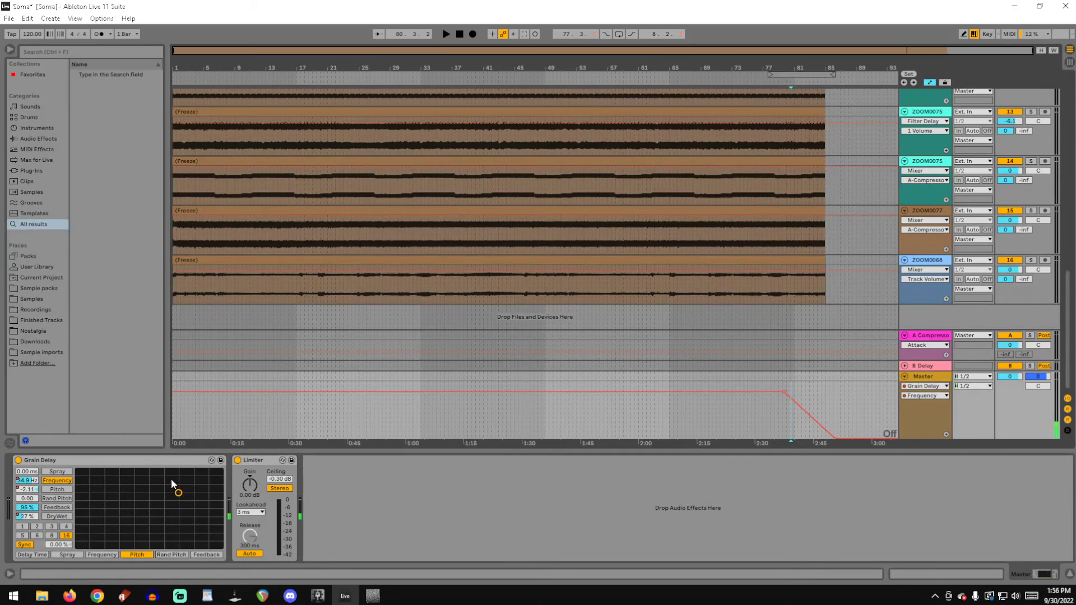
click(776, 411)
key(space)
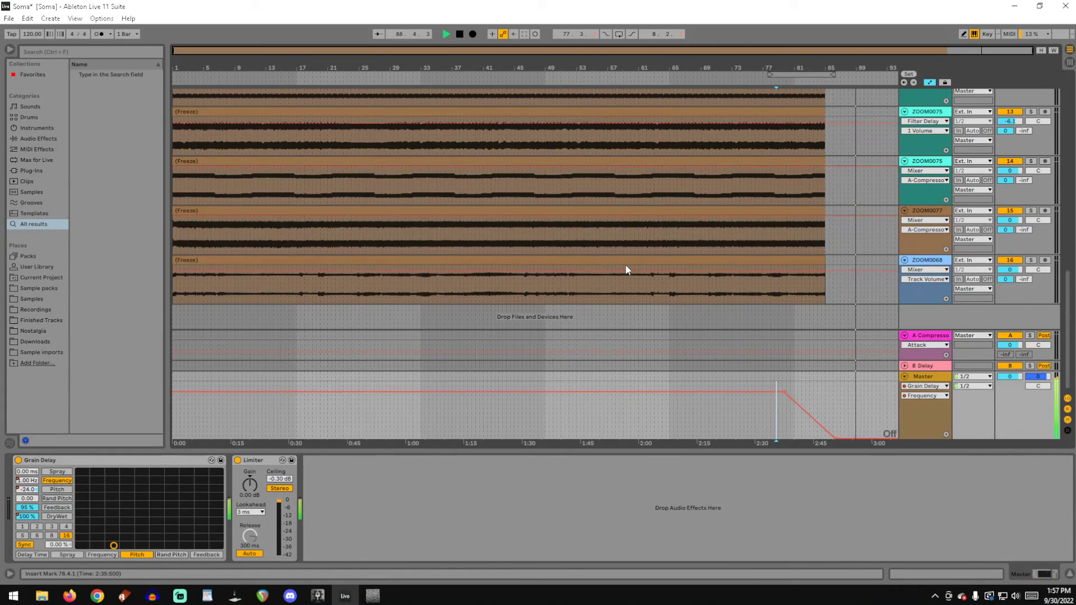
scroll(628, 263, up, 10)
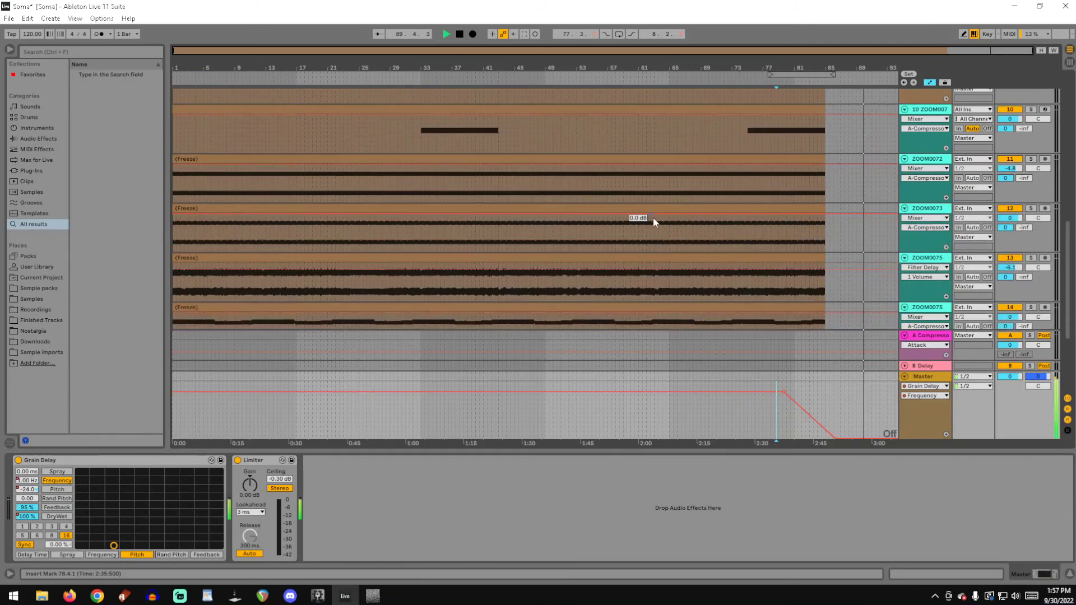
scroll(778, 185, up, 5)
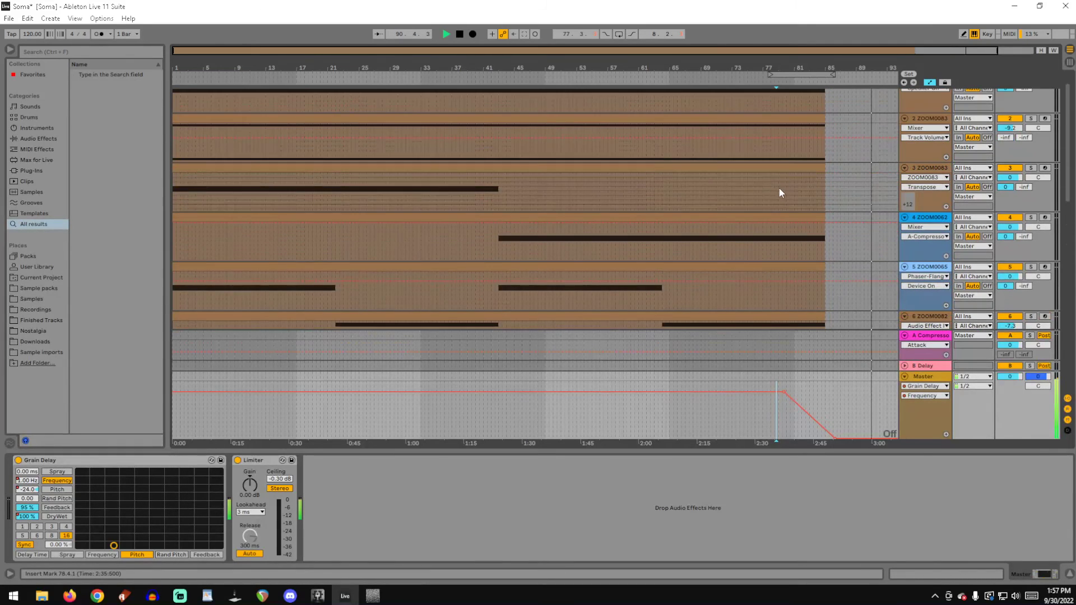
key(space)
Step: Review the whole arrangement again, from the first ZOOM0083 track to ZOOM0068 and back to the middle tracks
scroll(347, 162, up, 1)
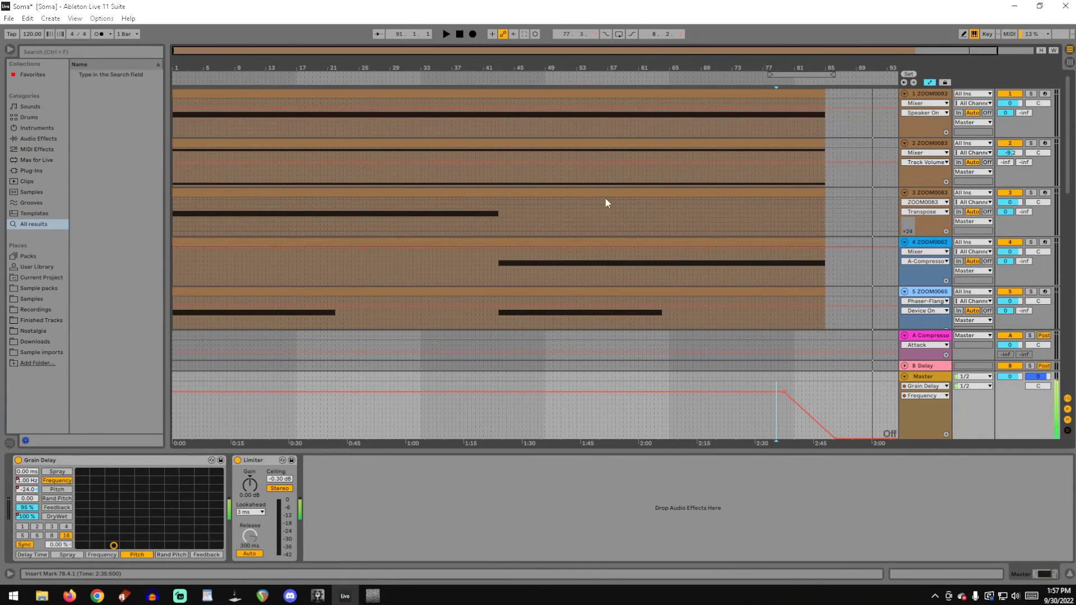
drag(1067, 101, 1072, 305)
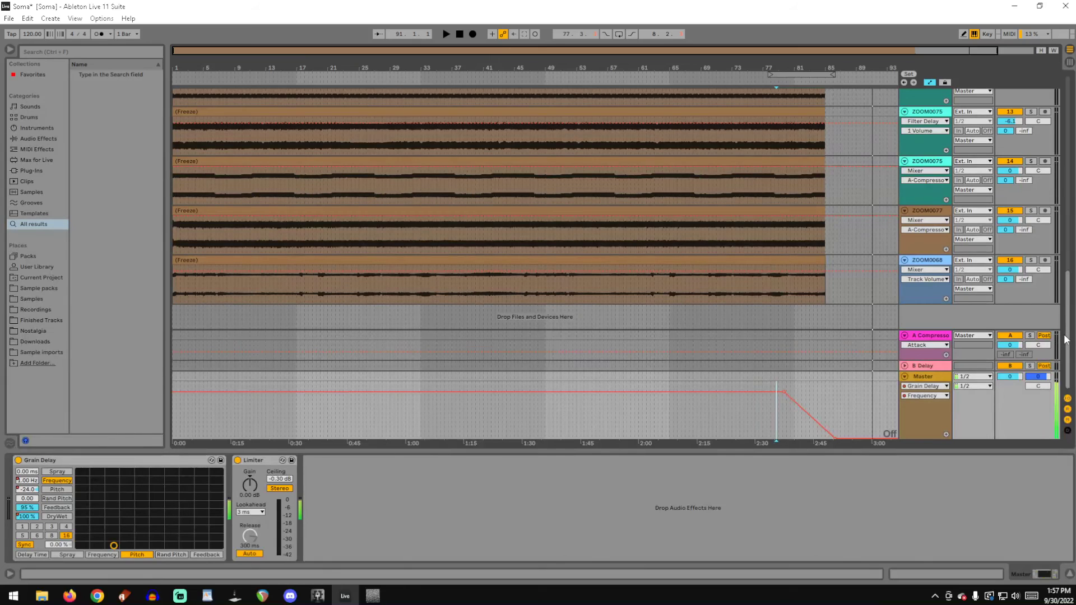
drag(1067, 348, 1072, 226)
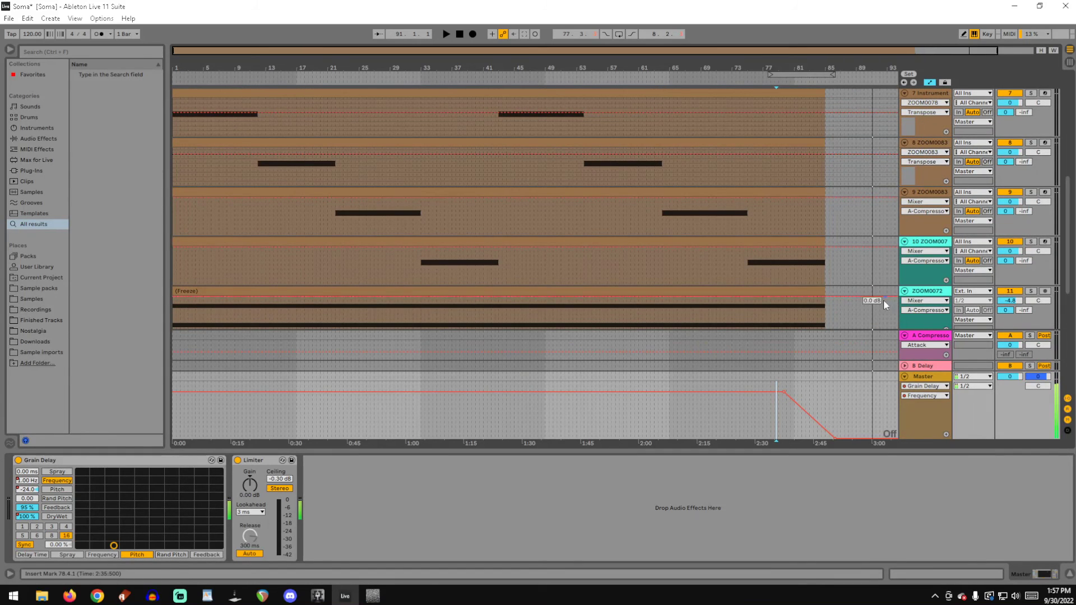
scroll(594, 261, down, 3)
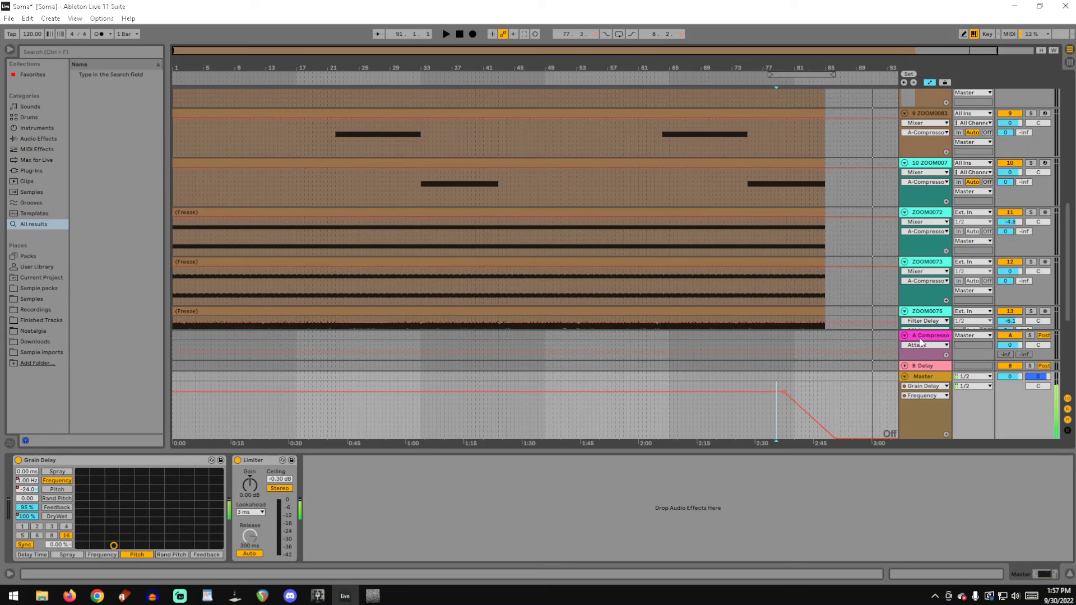
scroll(661, 314, up, 6)
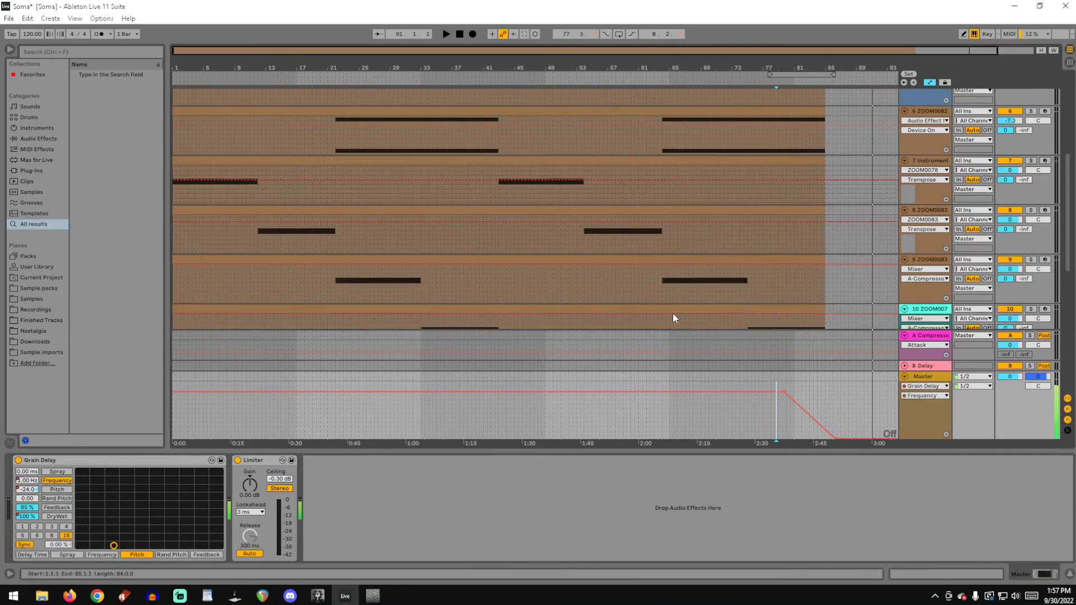
scroll(672, 314, up, 1)
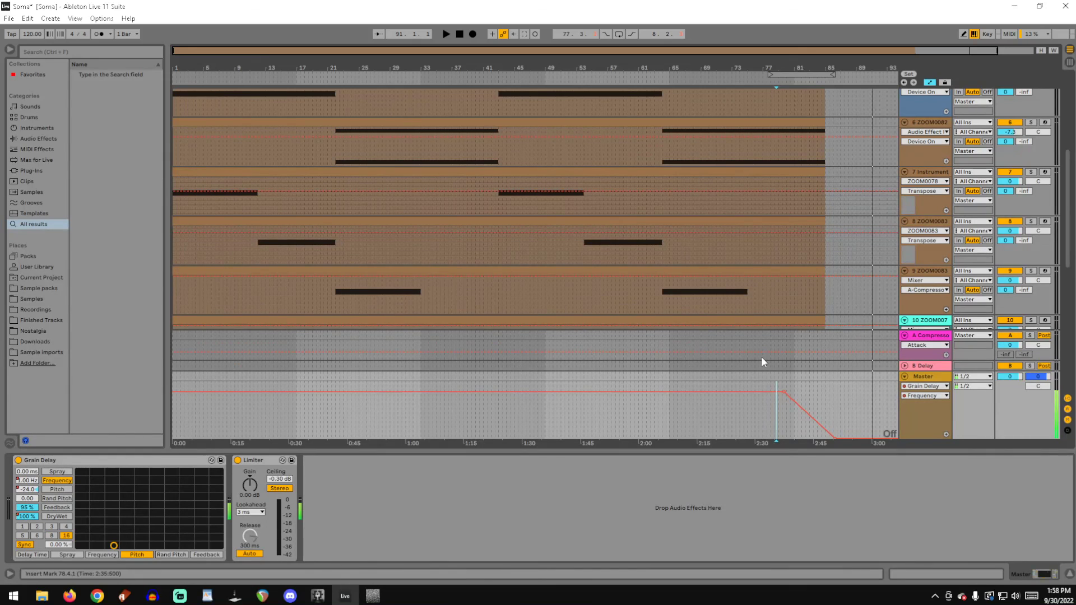
Step: View the list of recently opened Live Sets, close it, and place the insert marker on track 7 near bar 35
click(10, 18)
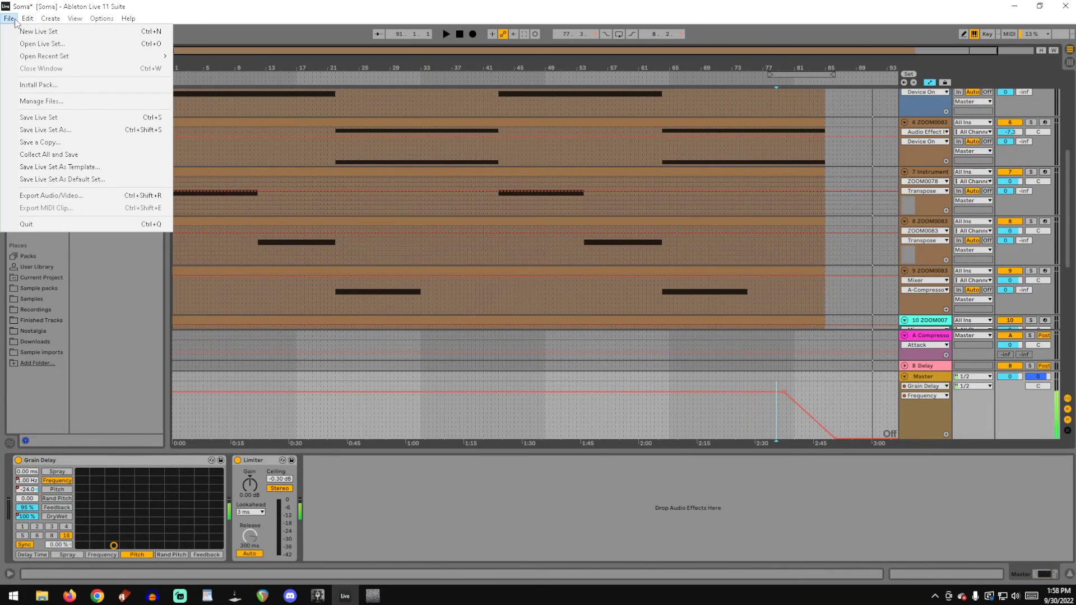
mouse_move(24, 56)
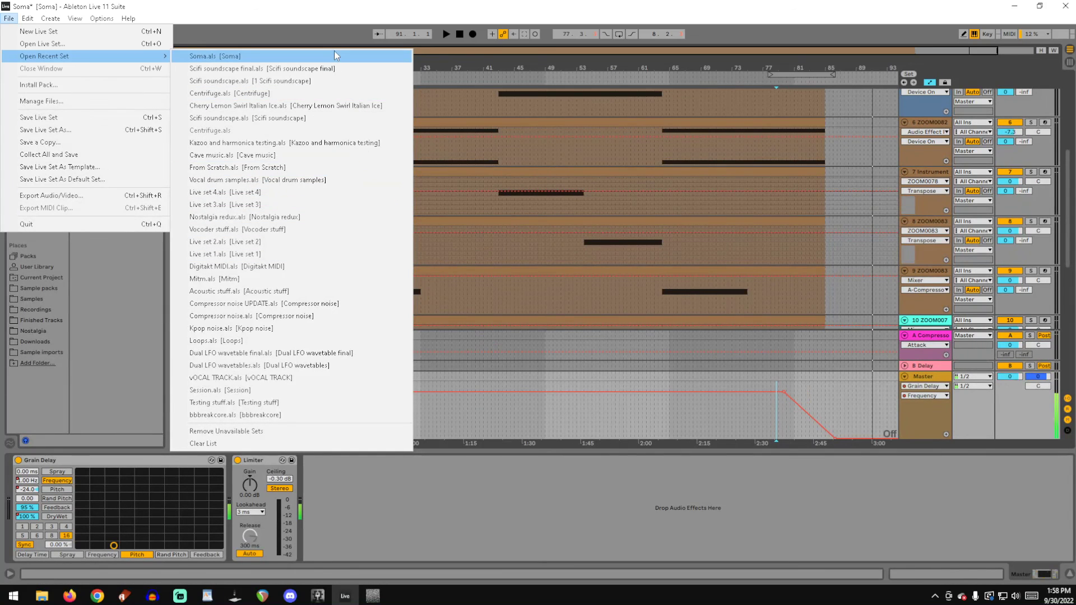
click(442, 207)
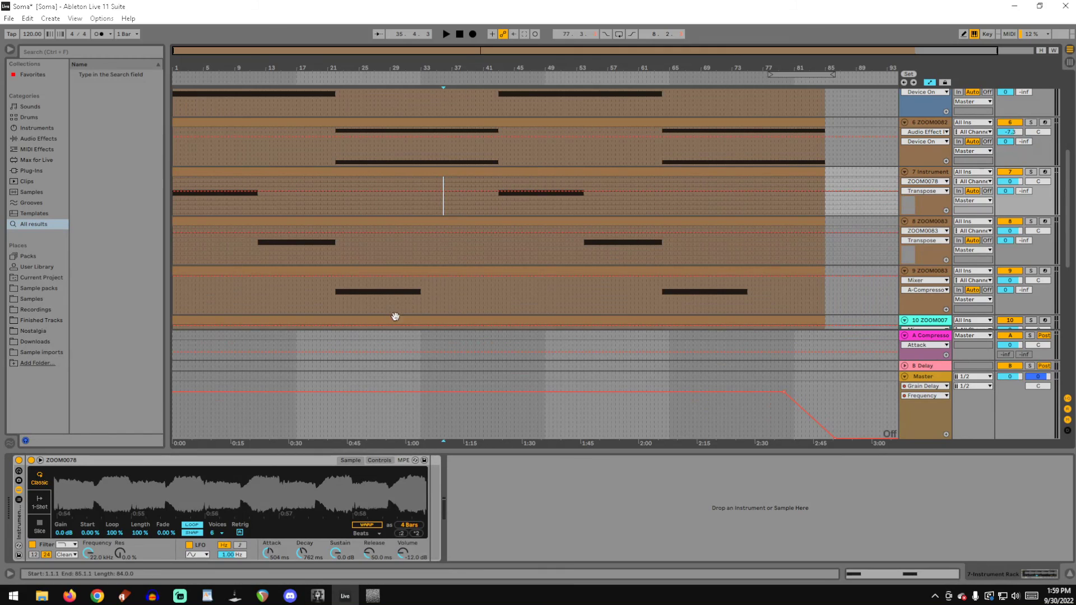
Step: Place the insert marker near bar 10 on track 4 ZOOM0062 and display its sampler and Auto Filter devices
scroll(423, 295, up, 3)
scroll(412, 251, up, 3)
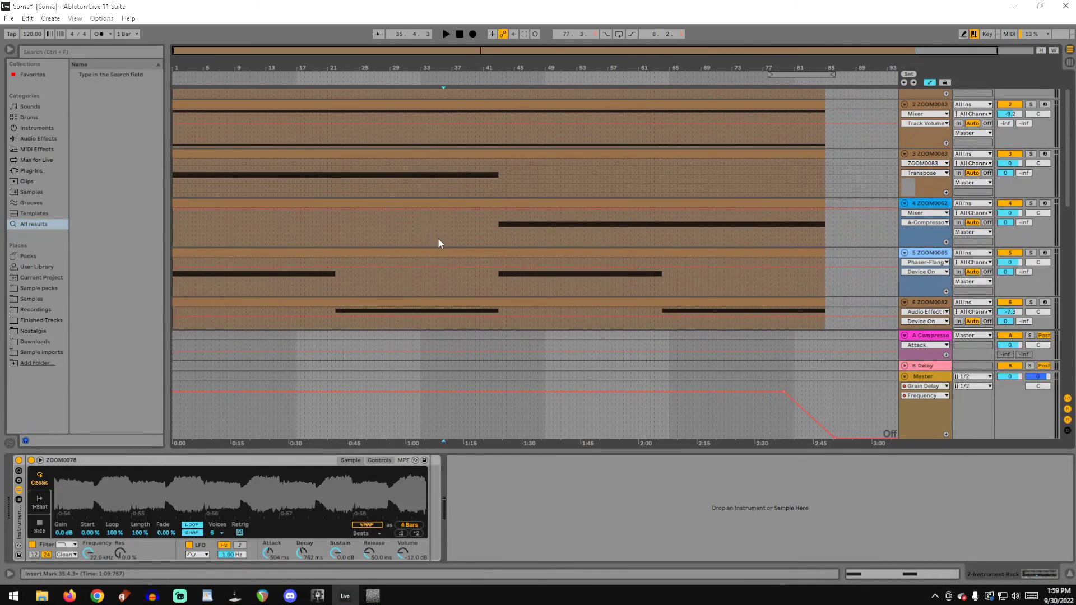
drag(231, 244, 236, 240)
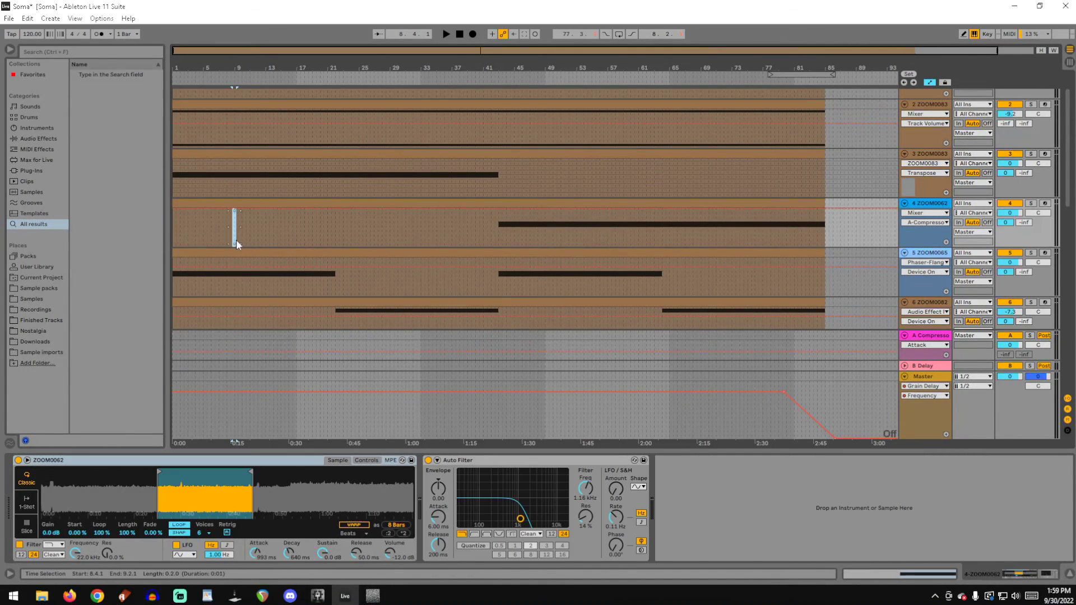
click(240, 236)
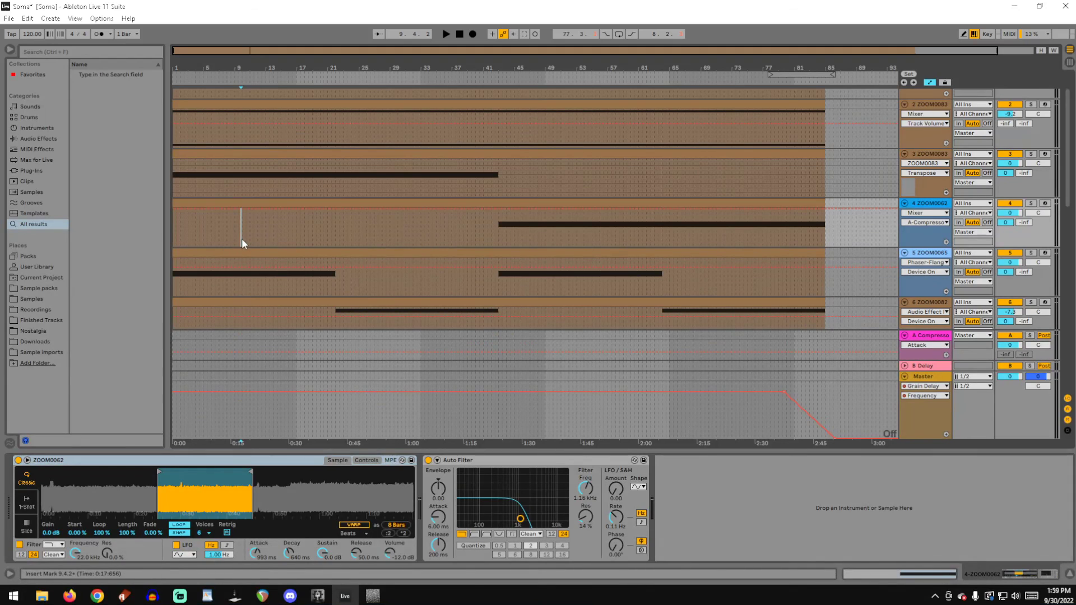
click(246, 238)
click(249, 240)
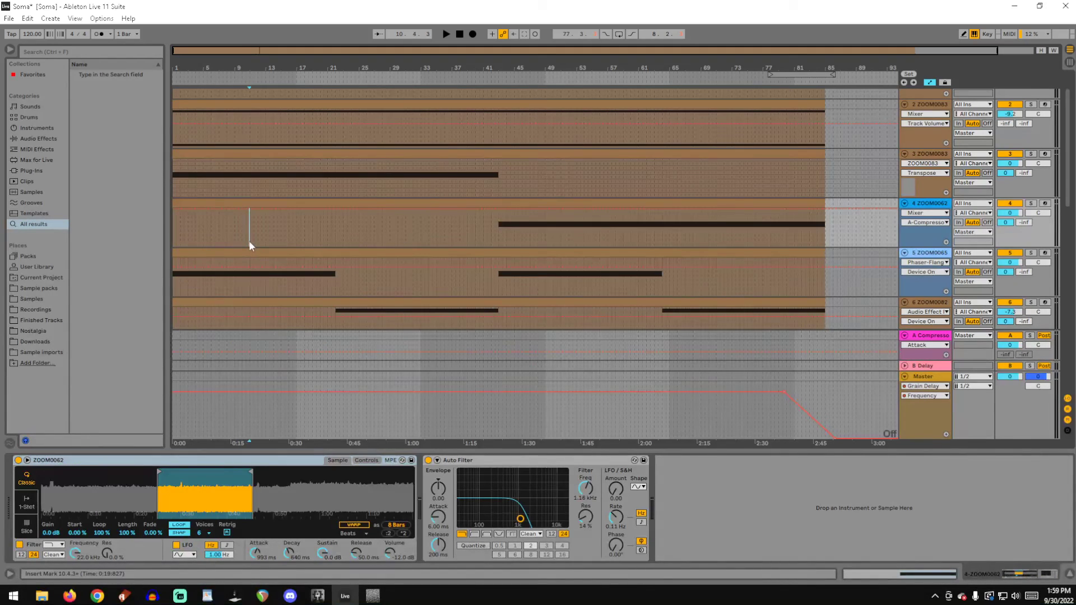